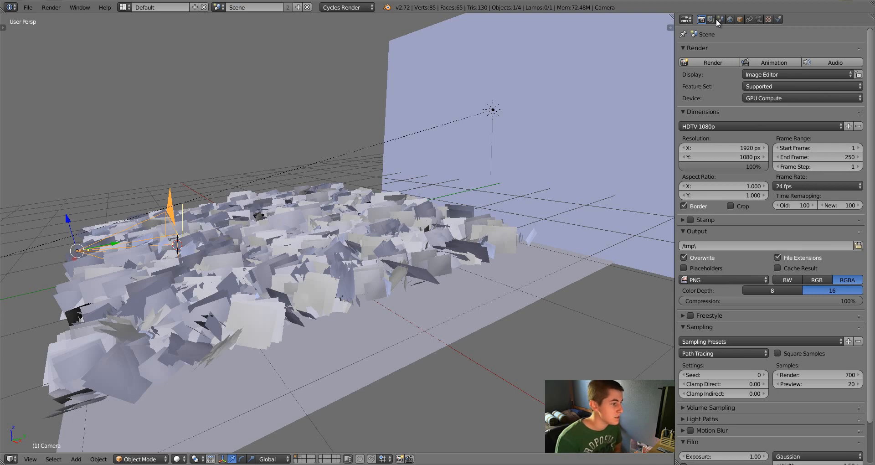
# Step: Examine the finished fall scene from several angles, displaying the scattered leaf planes with textured shading
pyautogui.moveTo(337, 233); pyautogui.dragTo(406, 219, button='middle')
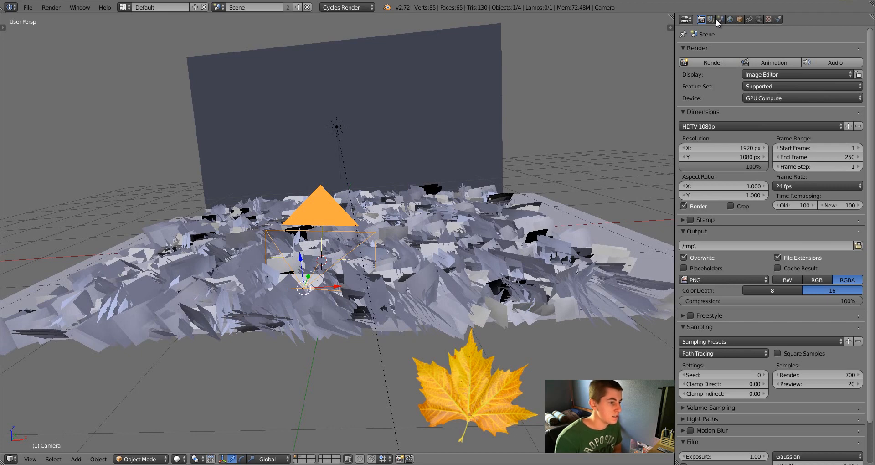
pyautogui.hotkey('ctrl', 'z')
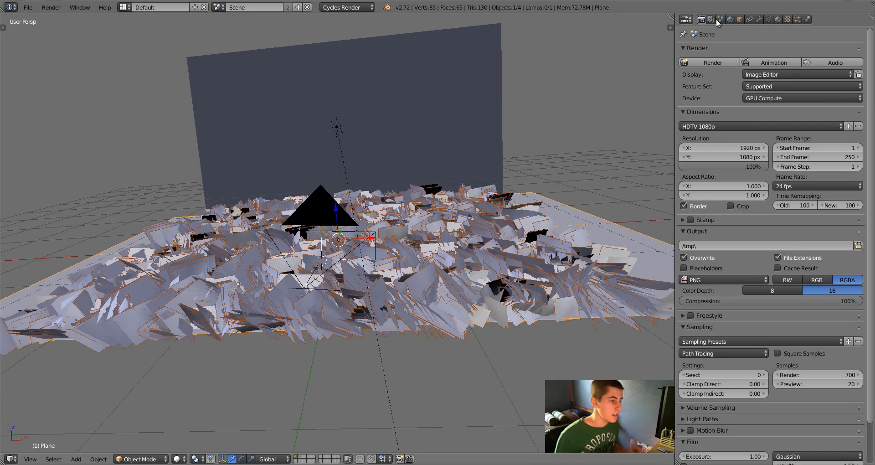
pyautogui.hotkey('ctrl', 'z')
pyautogui.hotkey('alt', 'z')
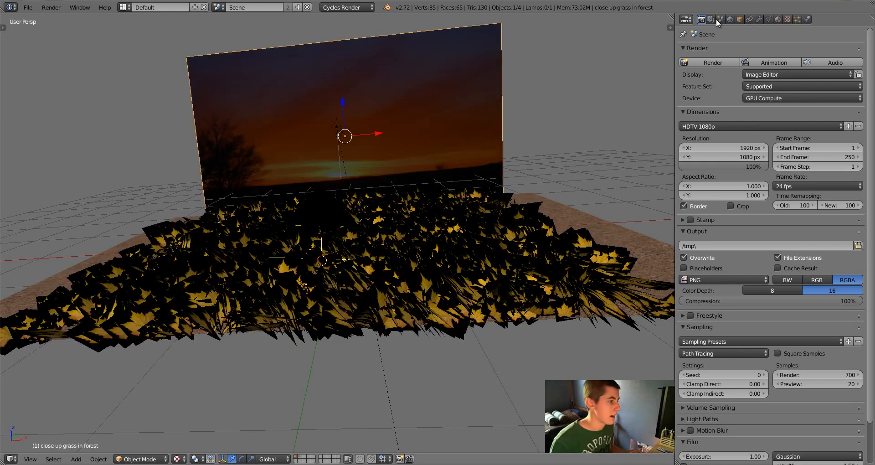
pyautogui.moveTo(337, 228)
pyautogui.mouseDown(button='middle')
pyautogui.moveTo(360, 264)
pyautogui.moveTo(397, 271)
pyautogui.moveTo(351, 210)
pyautogui.moveTo(319, 212)
pyautogui.moveTo(319, 237)
pyautogui.moveTo(283, 249)
pyautogui.mouseUp(button='middle')
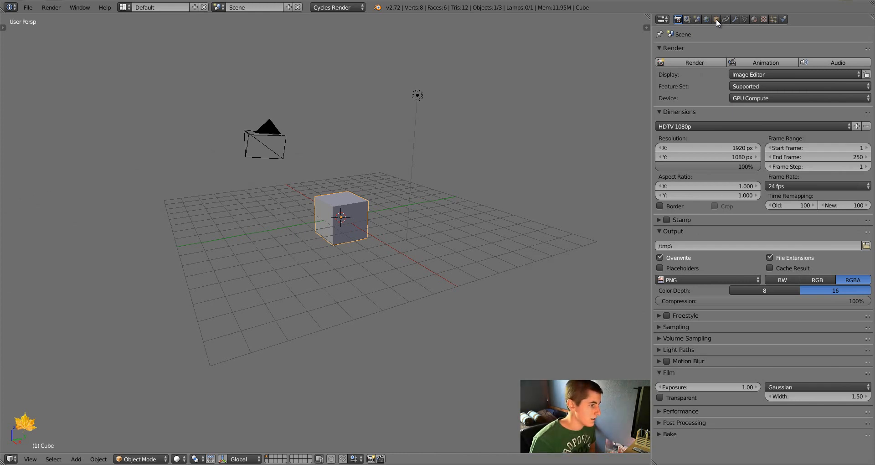
# Step: Switch to the browser and look through the alpha-masked maple leaf images on the CGTextures page, then return to Blender
pyautogui.hotkey('alt', 'Tab')
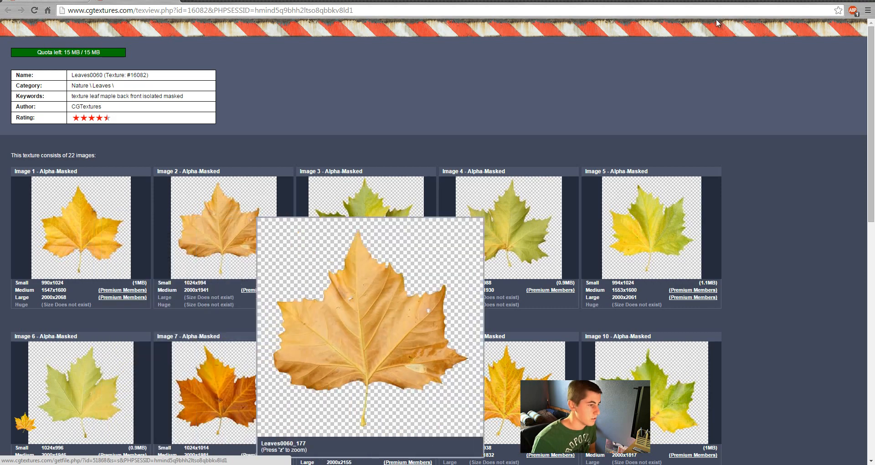
pyautogui.scroll(-3, 718, 22)
pyautogui.scroll(1, 717, 23)
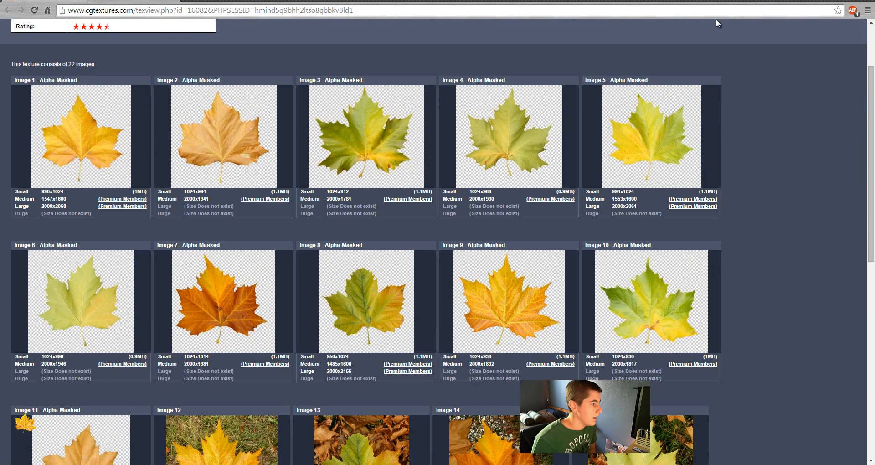
pyautogui.scroll(1, 718, 23)
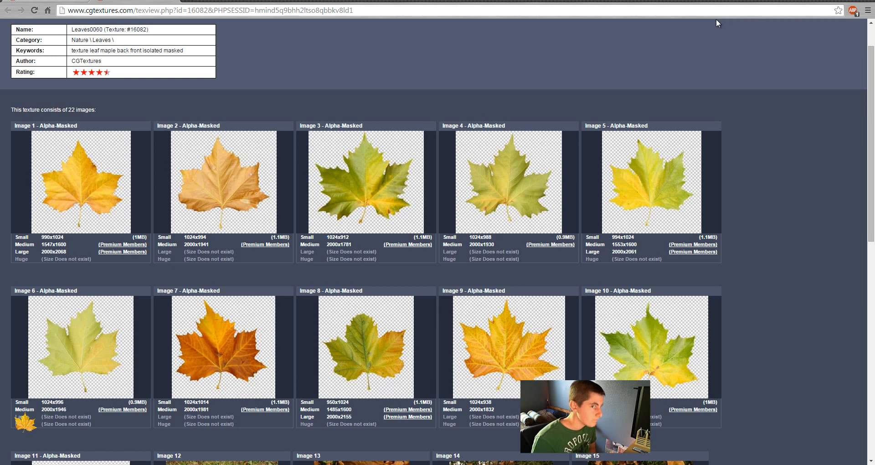
pyautogui.hotkey('alt', 'Tab')
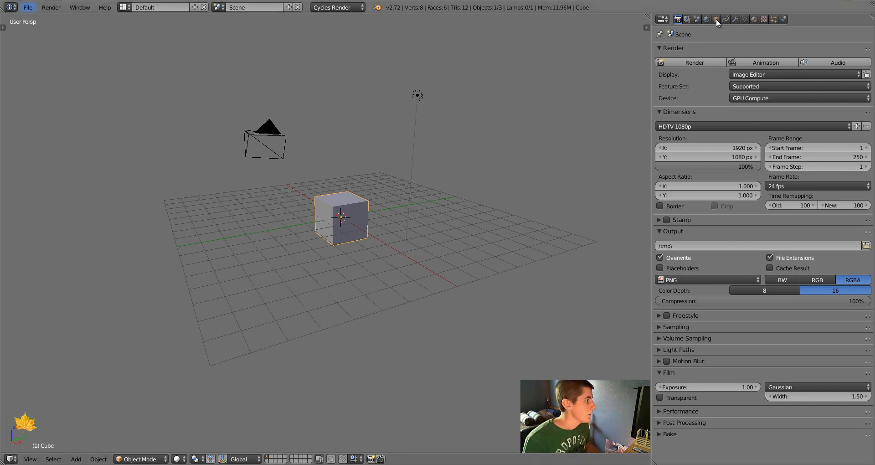
# Step: Search the add-on preferences for "impo" and view the details of the Import Images as Planes add-on
pyautogui.click(28, 7)
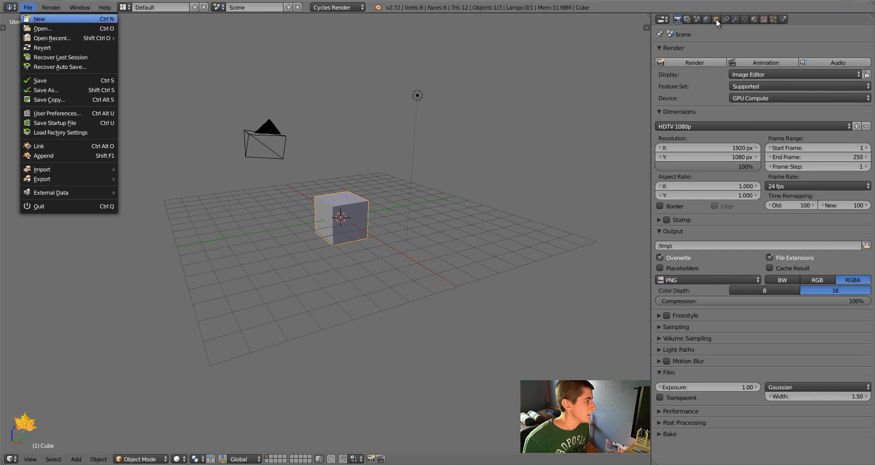
pyautogui.press('Return')
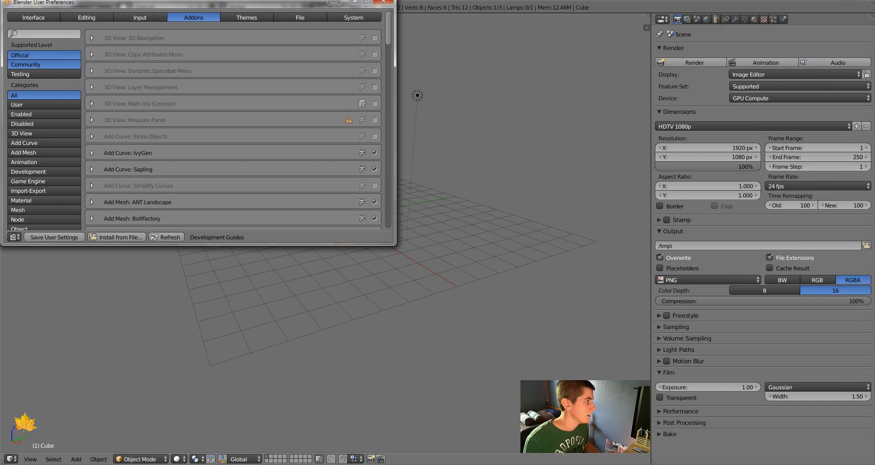
pyautogui.write('impo')
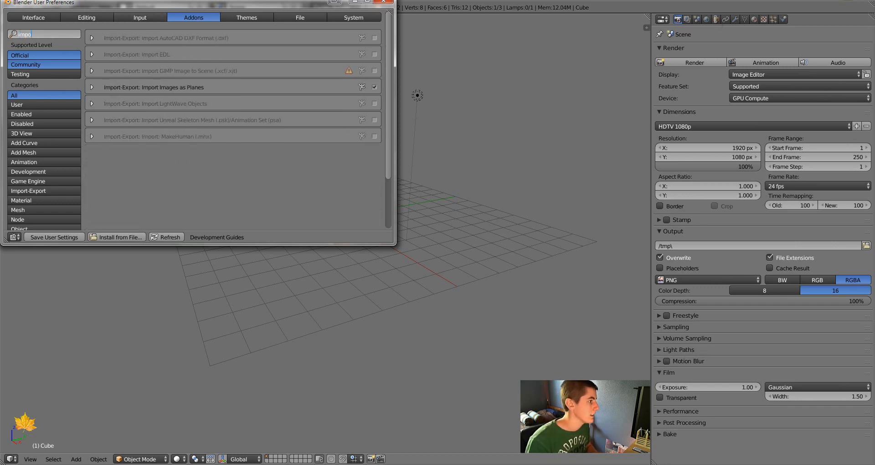
pyautogui.press('Return')
pyautogui.click(92, 87)
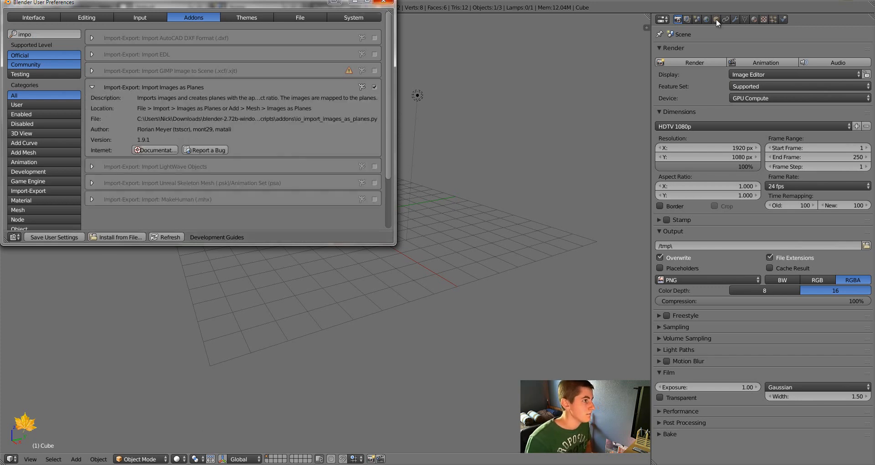
pyautogui.click(383, 2)
# Step: Delete the default cube and pick Leaves0060_184_S.png from the Texture's folder for an Images as Planes import
pyautogui.press('x')
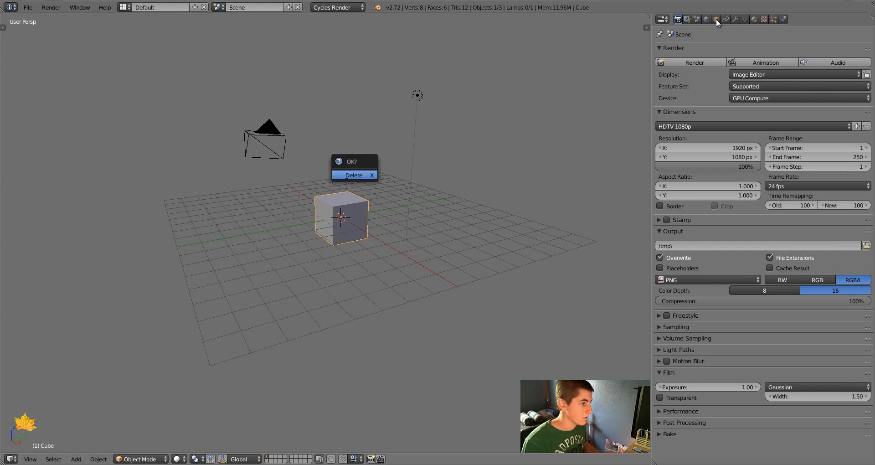
pyautogui.press('Return')
pyautogui.hotkey('shift', 'a')
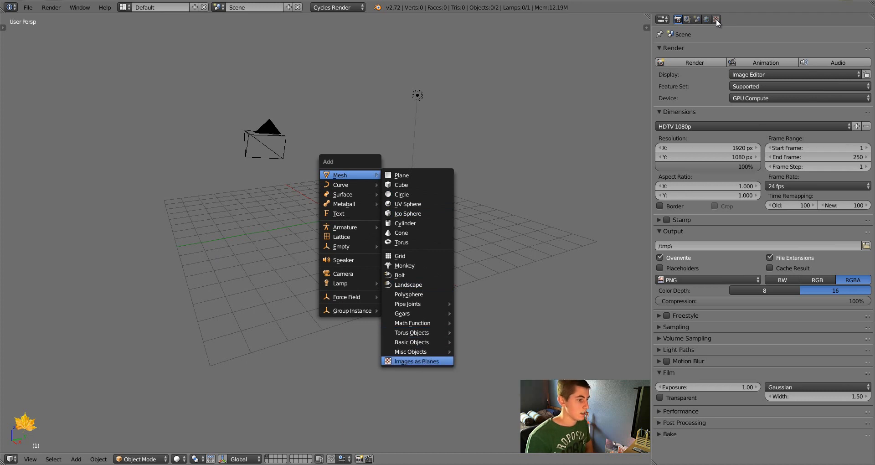
pyautogui.press('Return')
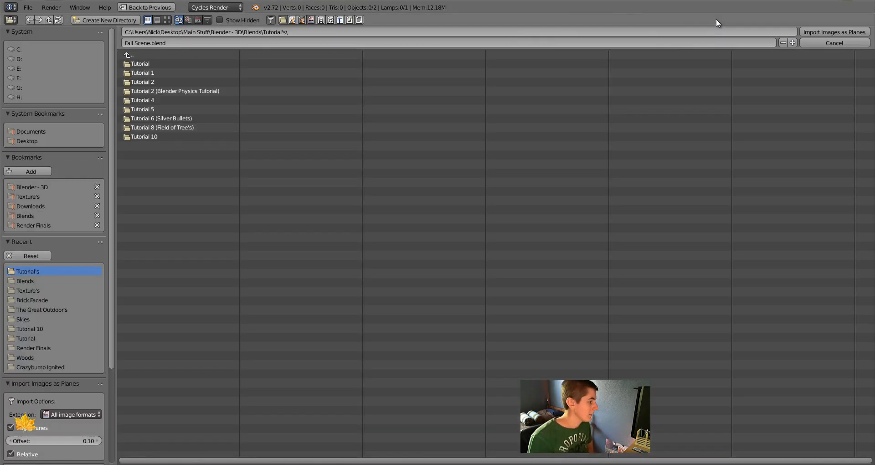
pyautogui.click(28, 197)
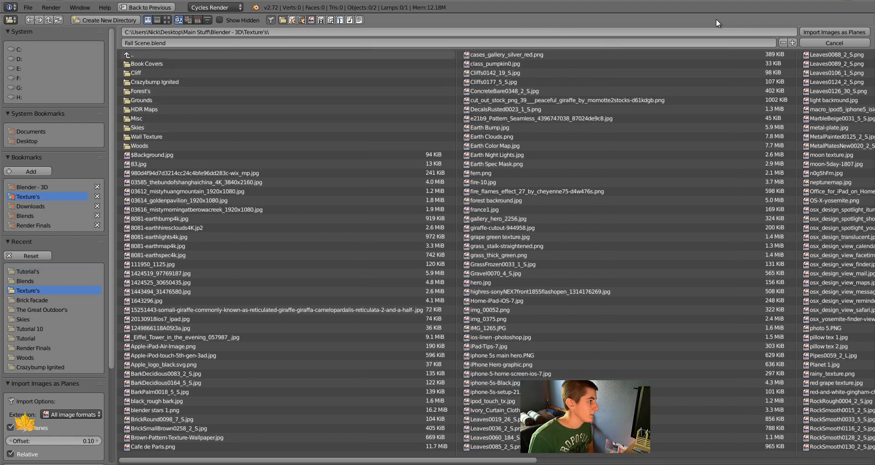
pyautogui.click(167, 20)
pyautogui.scroll(-4, 498, 255)
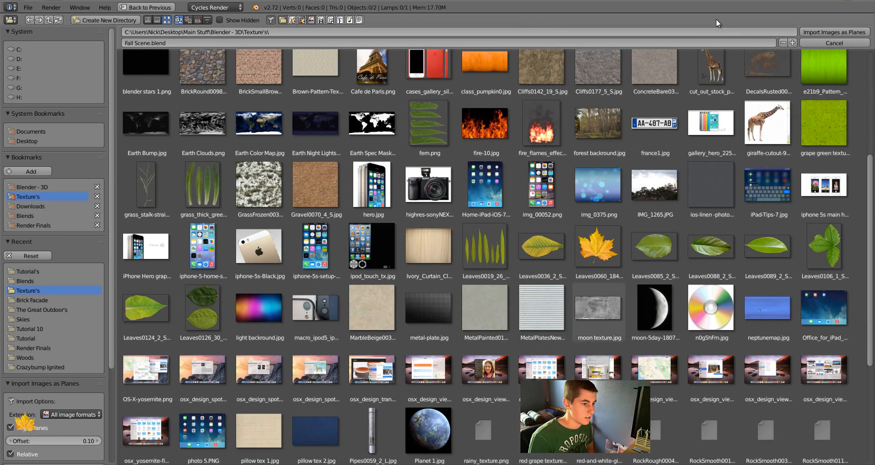
pyautogui.click(598, 249)
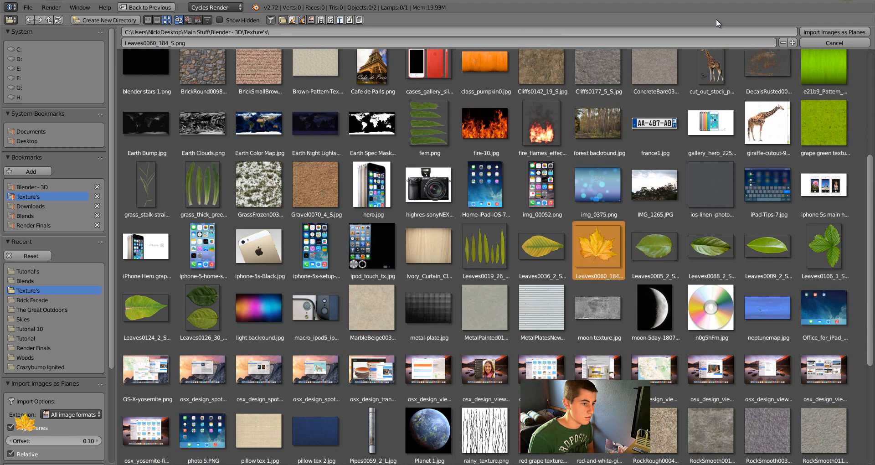
# Step: Set the import material to Diffuse & Transparent and import the leaf image as a plane
pyautogui.scroll(-1, 54, 337)
pyautogui.scroll(-5, 26, 423)
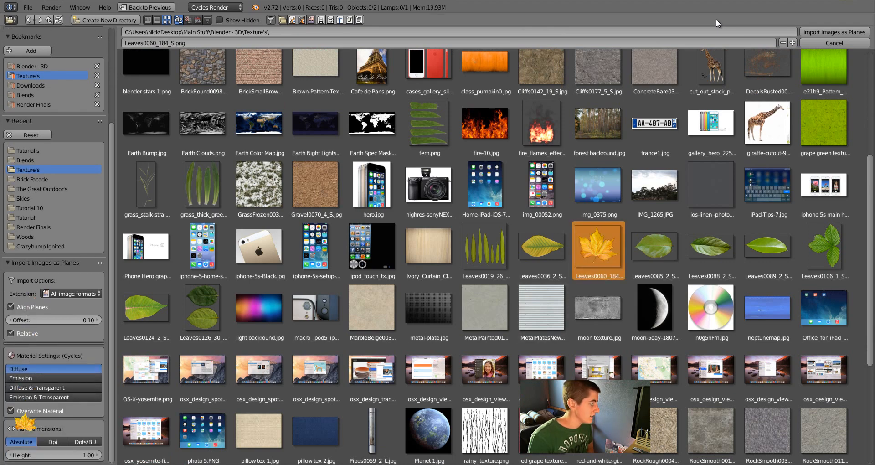
pyautogui.click(53, 387)
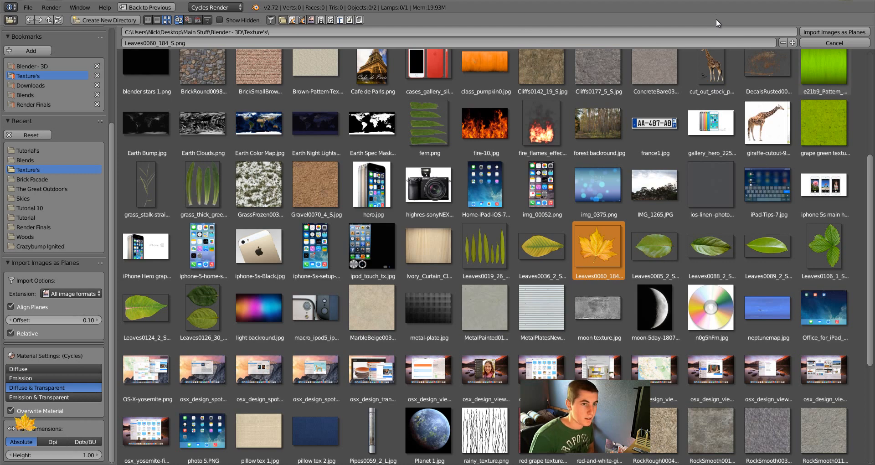
pyautogui.press('Return')
# Step: Scale the leaf plane up by about 6.18 times and show the viewport with textured shading
pyautogui.scroll(6, 717, 23)
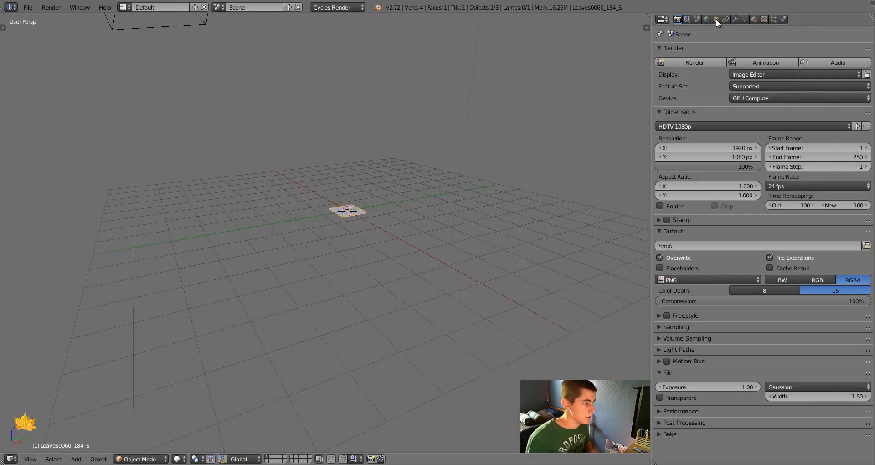
pyautogui.press('s')
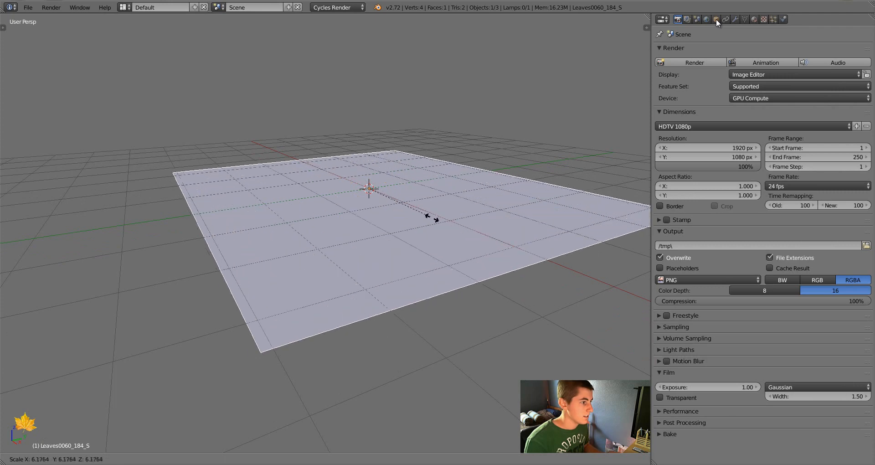
pyautogui.click(430, 218)
pyautogui.hotkey('alt', 'z')
pyautogui.scroll(-1, 431, 218)
pyautogui.scroll(-5, 716, 22)
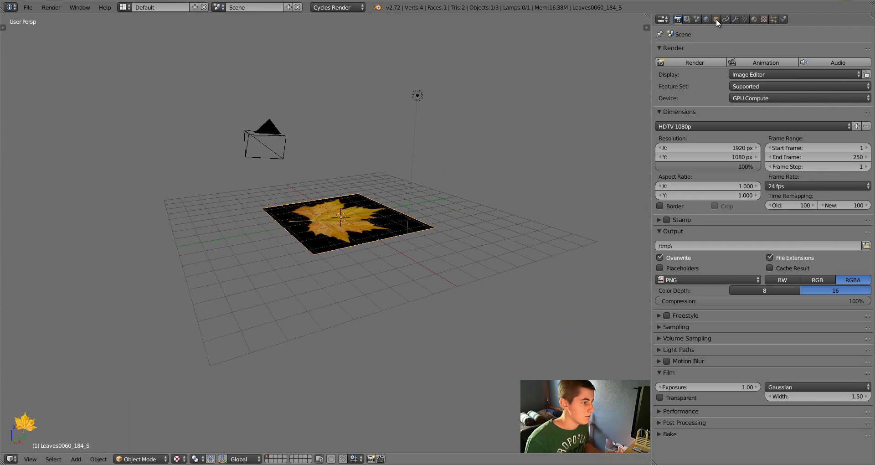
# Step: Split the 3D view into two stacked areas, make the upper one a Node Editor and hide its sidebar
pyautogui.moveTo(648, 17); pyautogui.dragTo(648, 170)
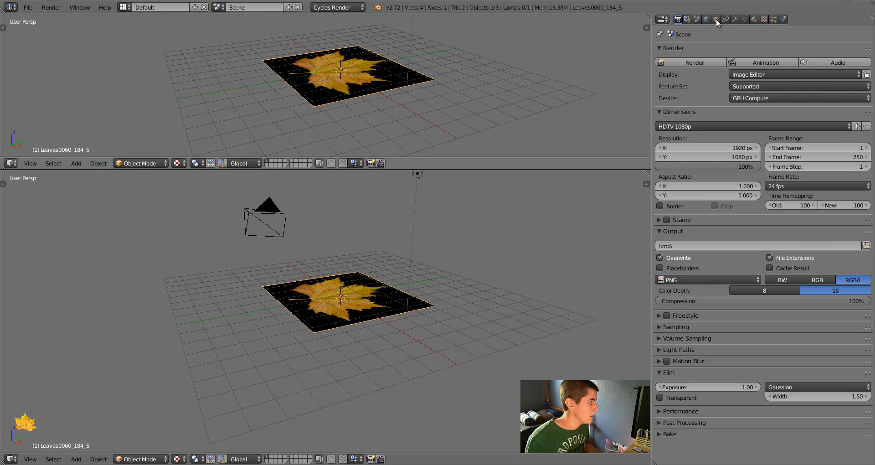
pyautogui.click(11, 163)
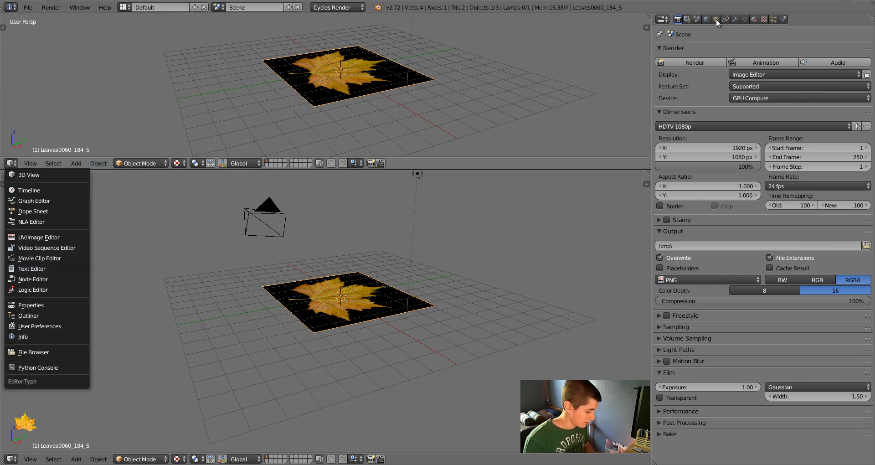
pyautogui.click(32, 279)
pyautogui.scroll(4, 278, 82)
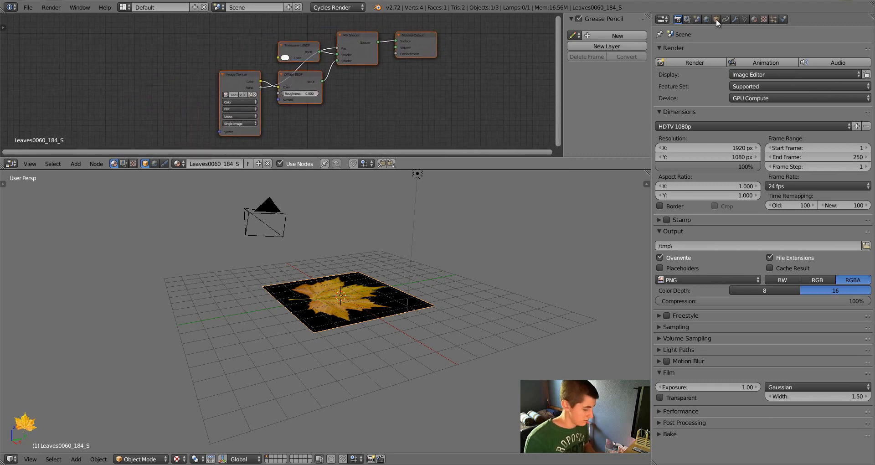
pyautogui.press('n')
pyautogui.scroll(1, 319, 82)
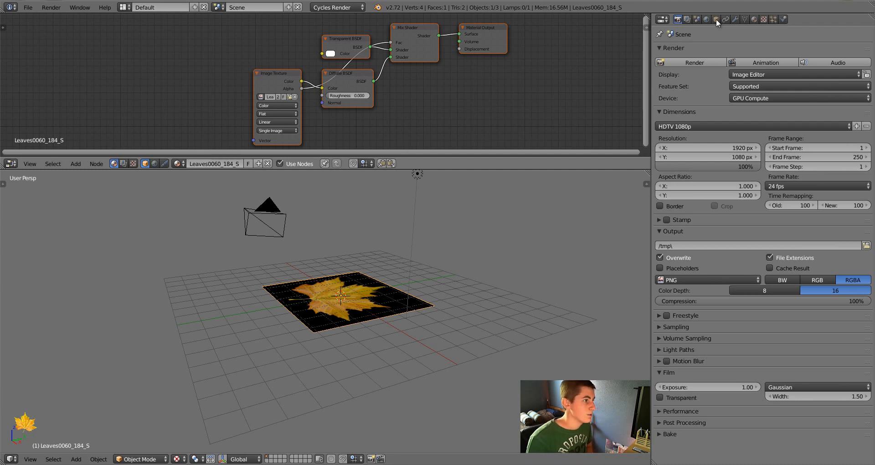
# Step: Maximize the 3D view and put the leaf plane into Edit Mode, seen from directly above
pyautogui.press('a')
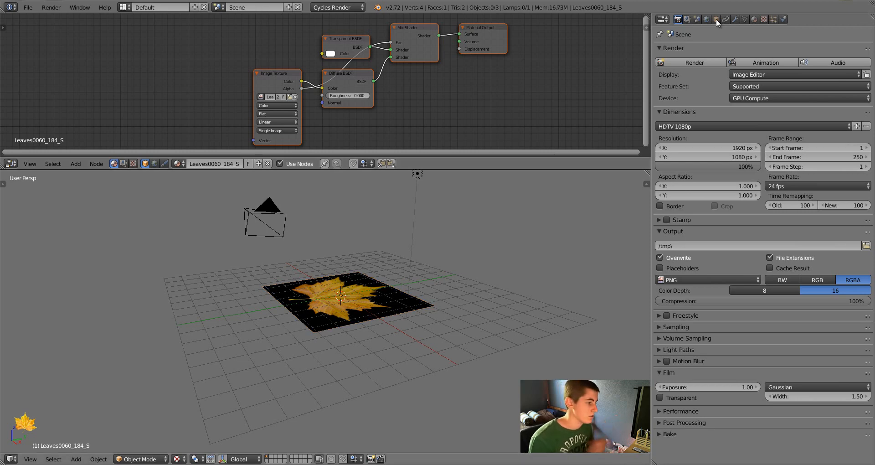
pyautogui.hotkey('ctrl', 'z')
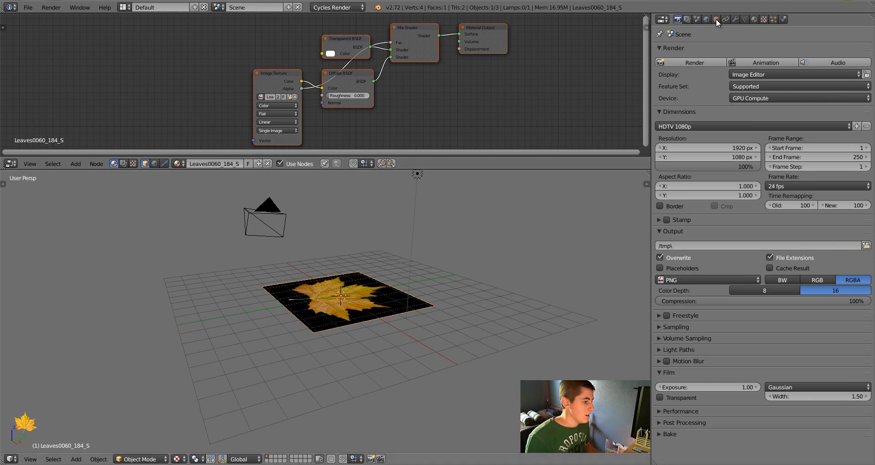
pyautogui.moveTo(319, 301); pyautogui.dragTo(365, 308, button='middle')
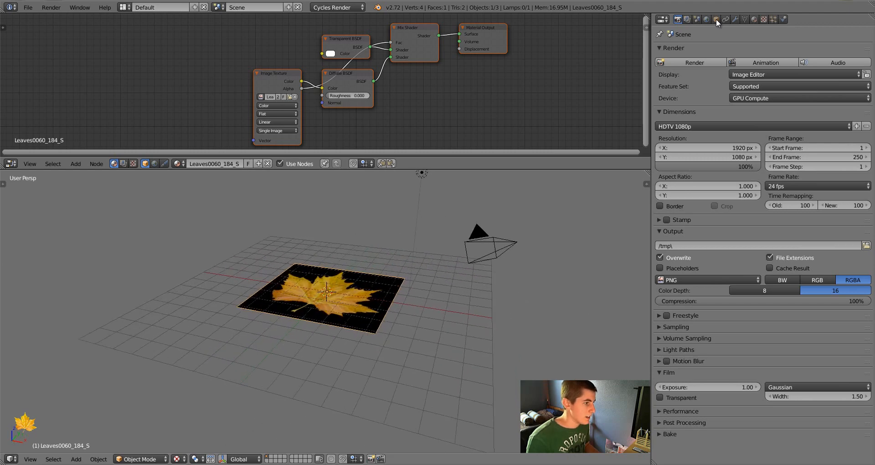
pyautogui.hotkey('ctrl', 'Up')
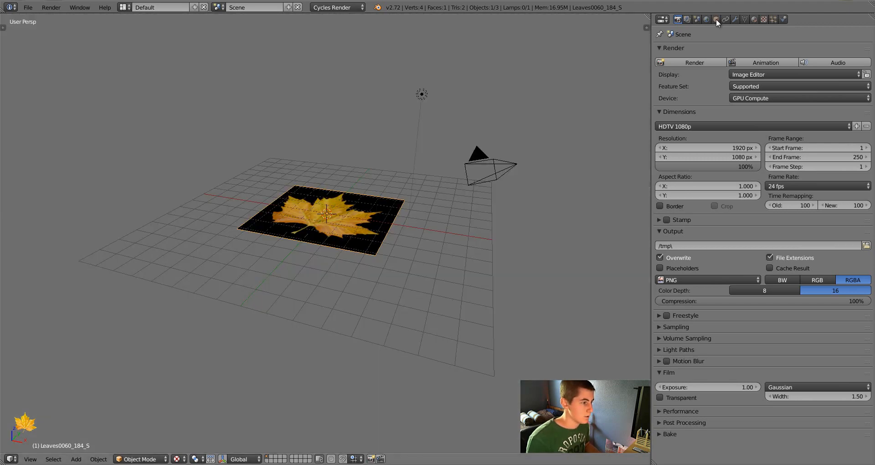
pyautogui.press('Tab')
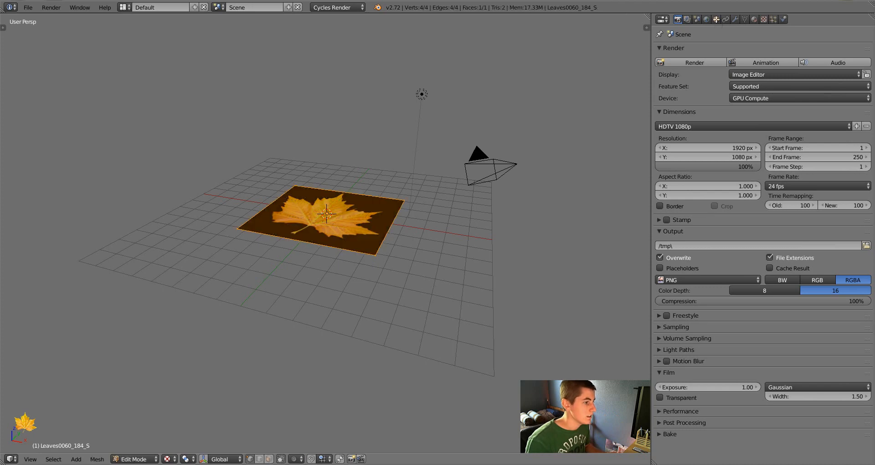
pyautogui.scroll(3, 326, 218)
pyautogui.press('KP_7')
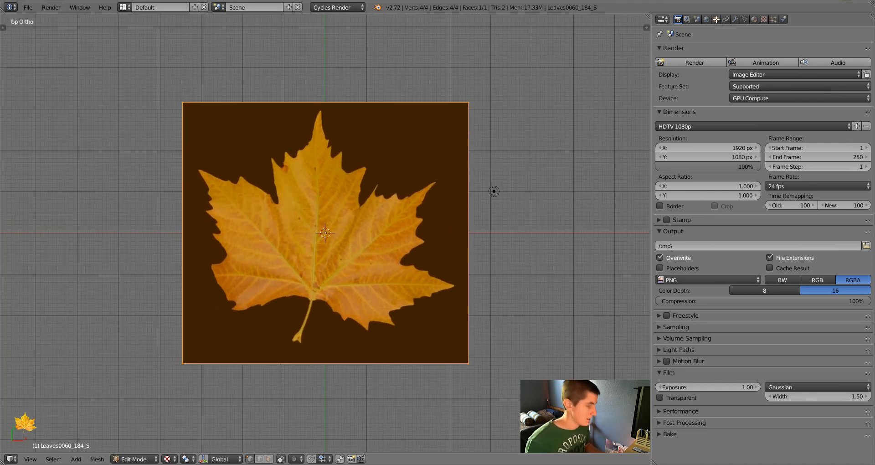
# Step: Subdivide the leaf plane with 20 cuts
pyautogui.press('w')
pyautogui.click(323, 203)
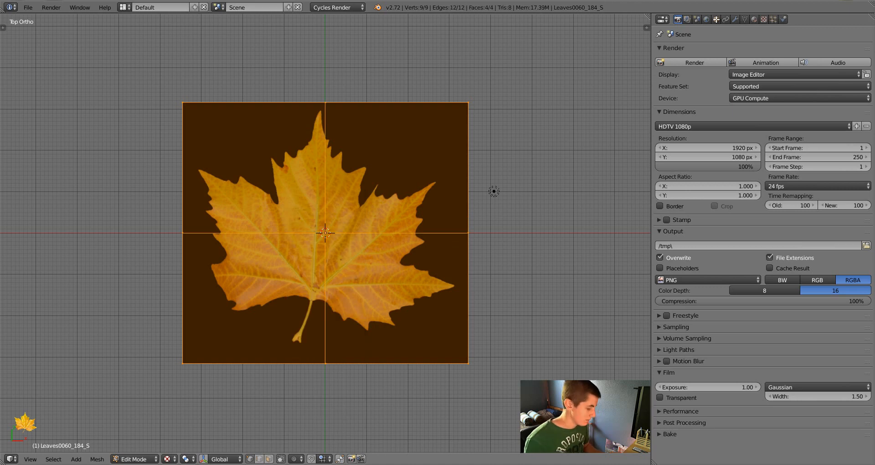
pyautogui.press('t')
pyautogui.moveTo(43, 377); pyautogui.dragTo(104, 377)
pyautogui.click(43, 377)
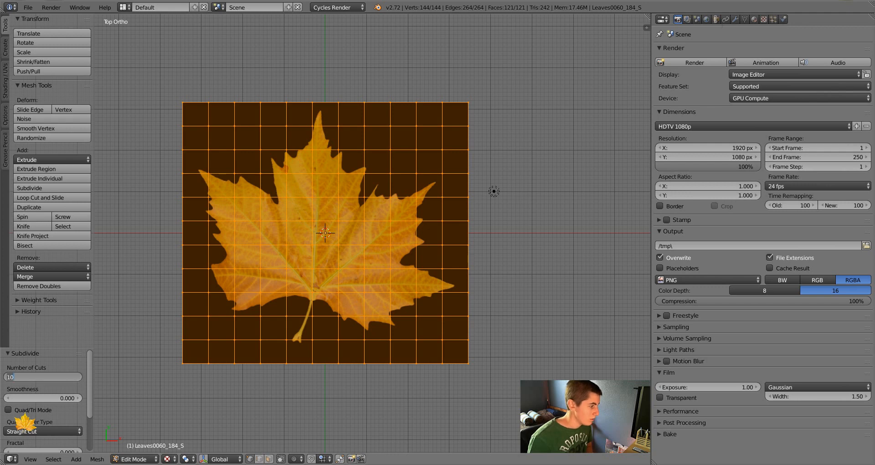
pyautogui.write('20')
pyautogui.press('Return')
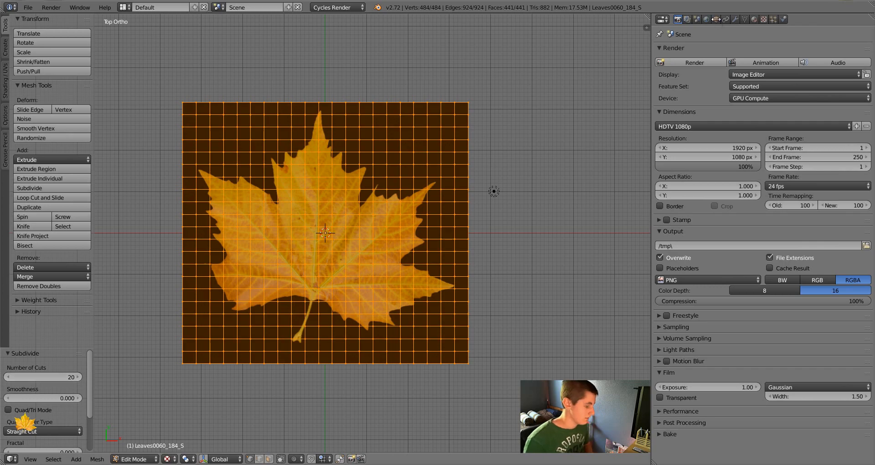
pyautogui.press('t')
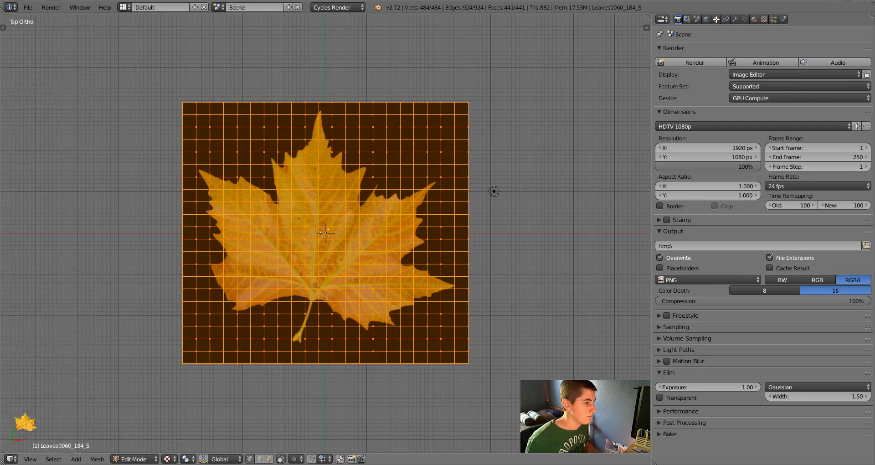
# Step: Enable proportional editing and raise a vertex on the leaf's middle lobe along Z with a smooth falloff
pyautogui.moveTo(325, 233); pyautogui.dragTo(259, 168, button='middle')
pyautogui.scroll(2, 259, 169)
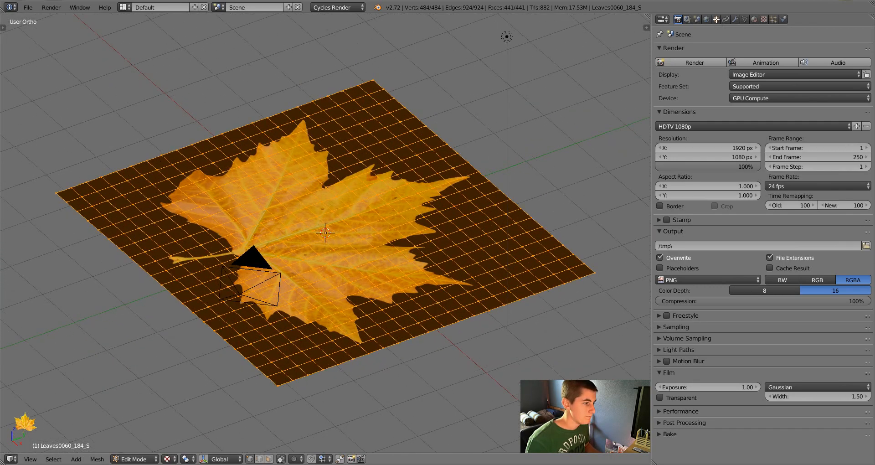
pyautogui.rightClick(433, 188)
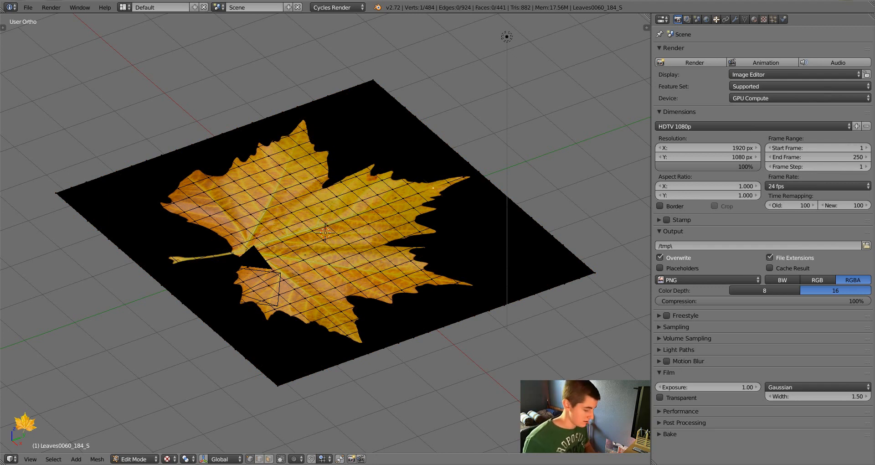
pyautogui.press('o')
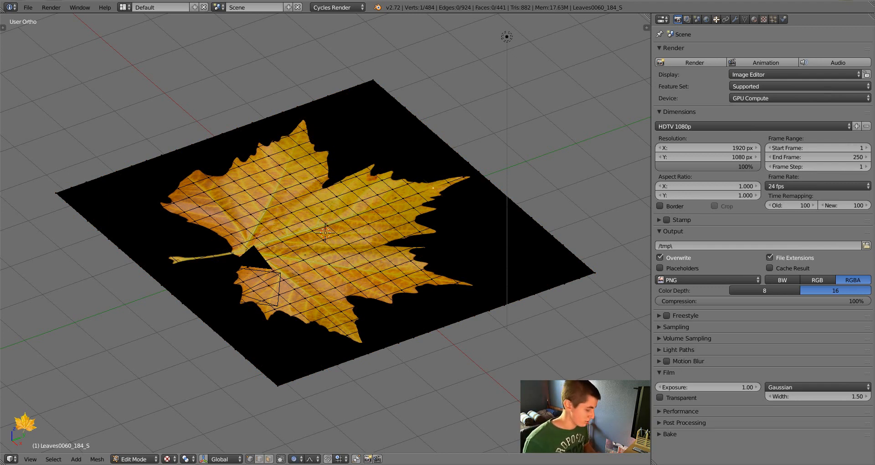
pyautogui.press('g')
pyautogui.press('z')
pyautogui.scroll(-8, 427, 176)
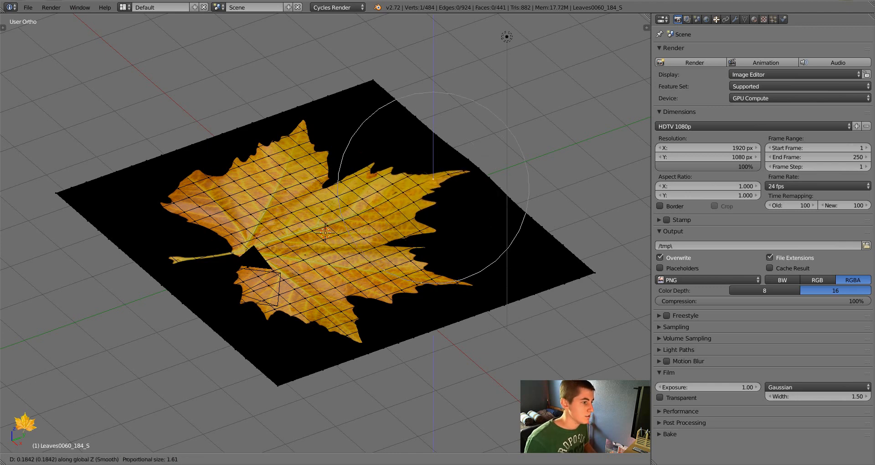
pyautogui.click(426, 164)
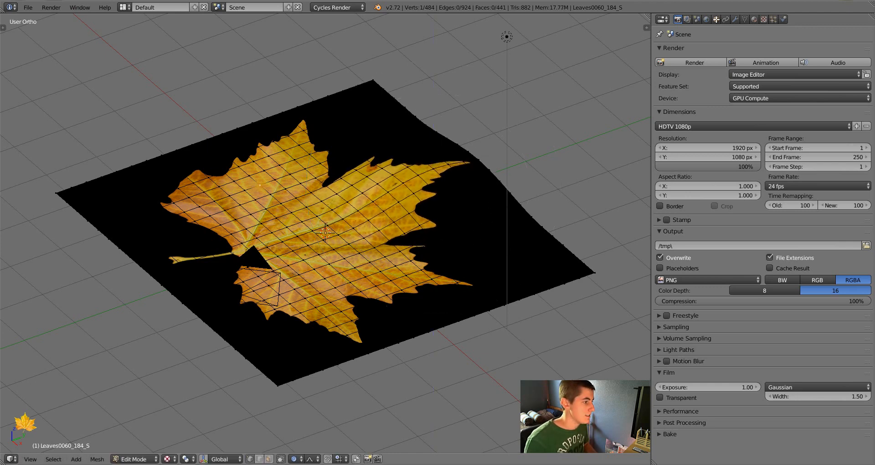
# Step: Lower a vertex on the leaf's left lobe and raise one near the base of the right lobe, each about 0.12 along Z
pyautogui.press('g')
pyautogui.press('z')
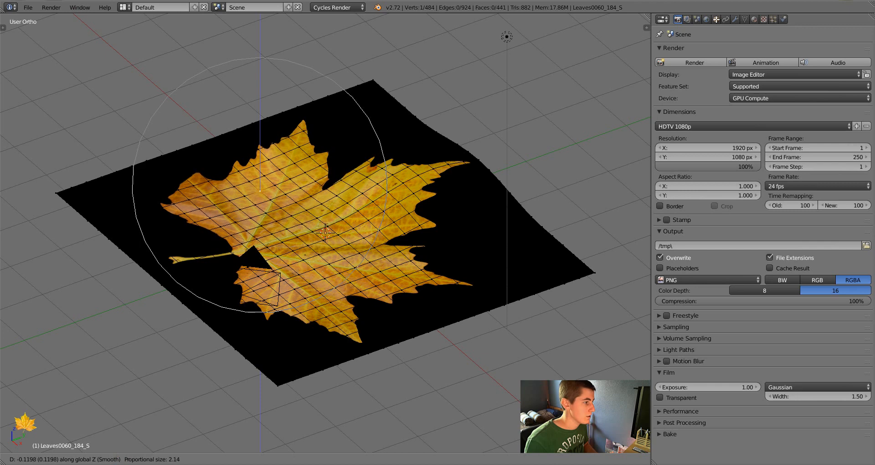
pyautogui.click(259, 191)
pyautogui.rightClick(344, 259)
pyautogui.press('g')
pyautogui.press('z')
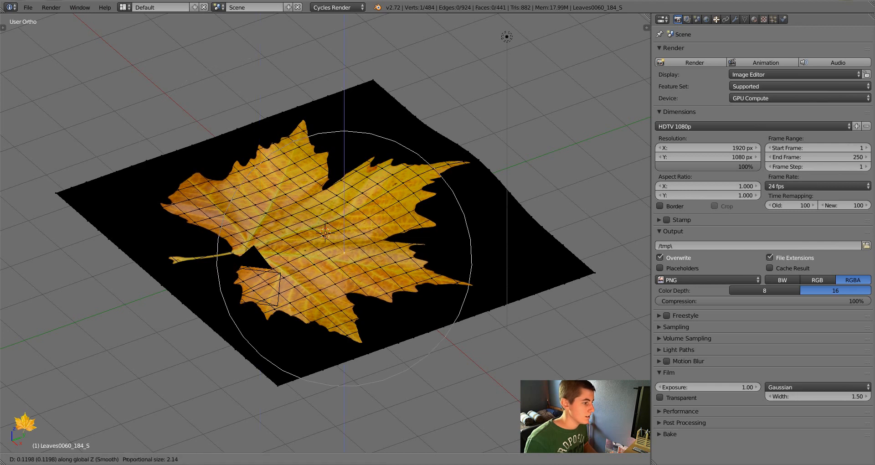
pyautogui.scroll(1, 344, 251)
pyautogui.press('Return')
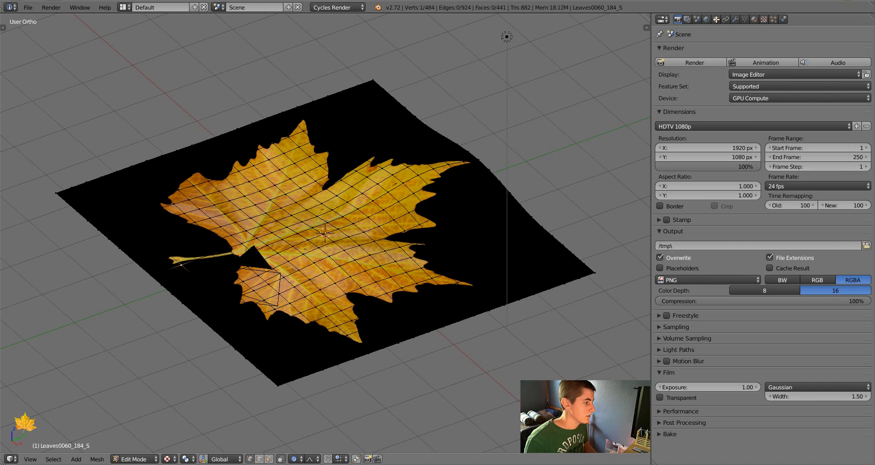
# Step: Lower the stem's tip about 0.26 along Z with a smaller falloff, and move a vertex on the lower-left lobe along Z
pyautogui.press('g')
pyautogui.press('z')
pyautogui.scroll(4, 181, 273)
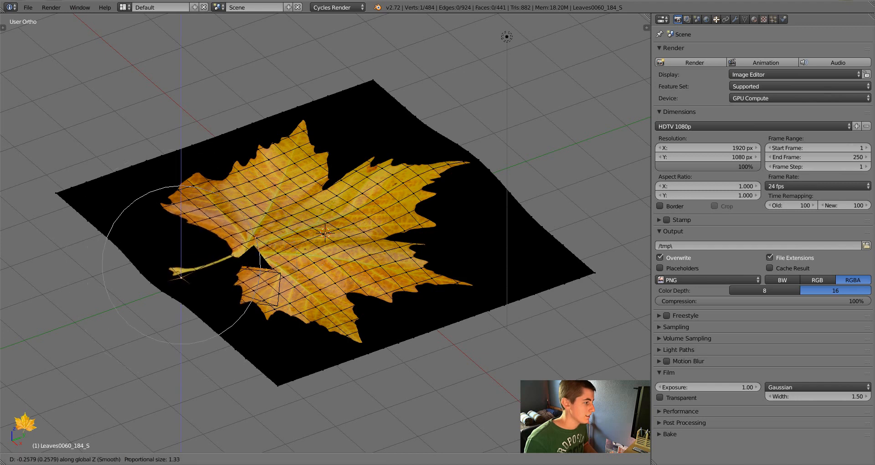
pyautogui.press('Return')
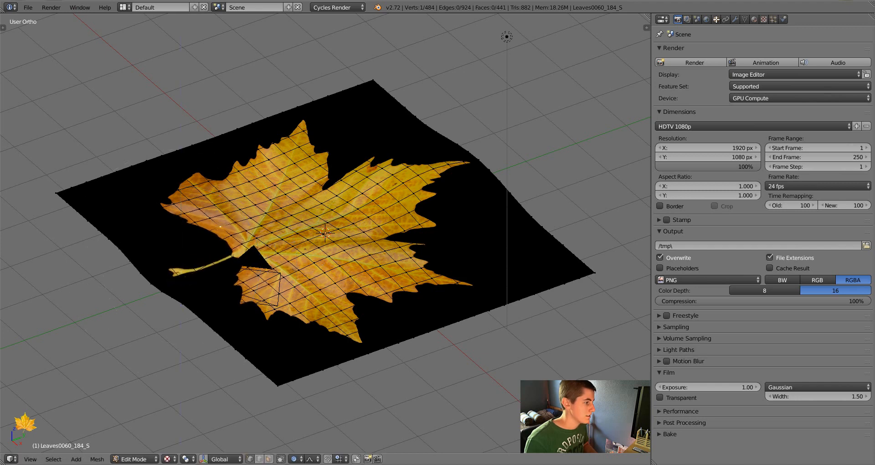
pyautogui.press('g')
pyautogui.press('z')
pyautogui.press('Return')
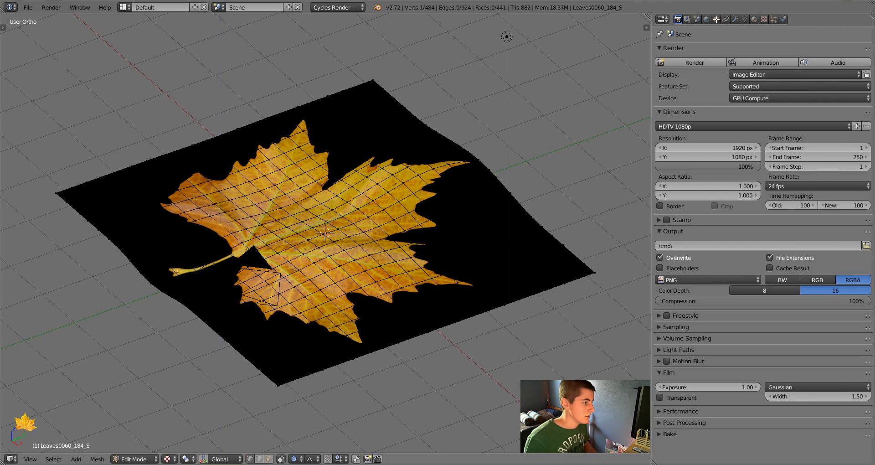
# Step: Raise a vertex between the left and middle lobes about 0.1 along Z, and move one on the lower-right lobe along Z
pyautogui.rightClick(321, 199)
pyautogui.press('g')
pyautogui.press('z')
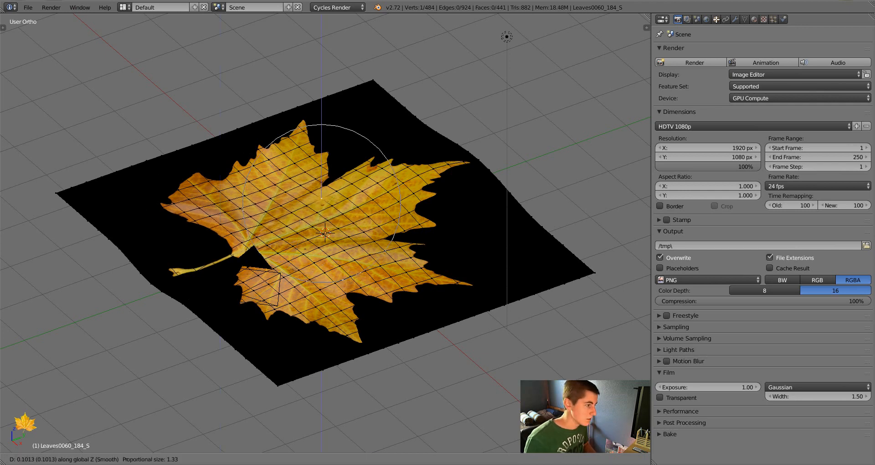
pyautogui.press('Return')
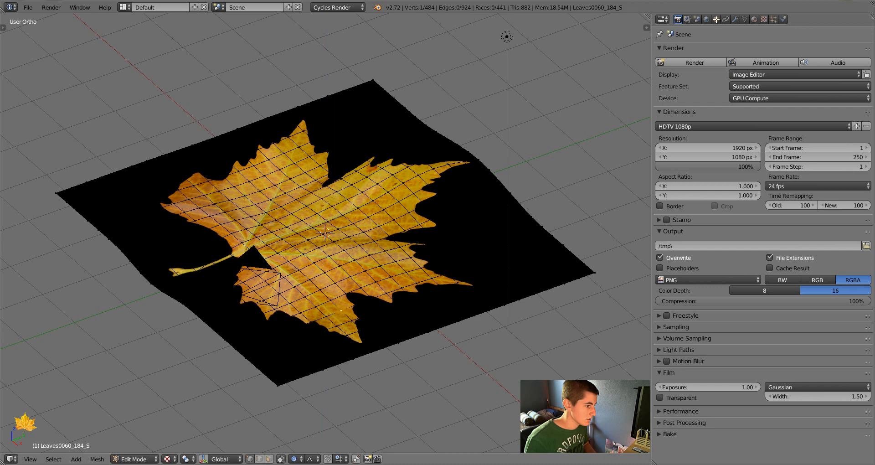
pyautogui.press('g')
pyautogui.press('z')
pyautogui.press('Return')
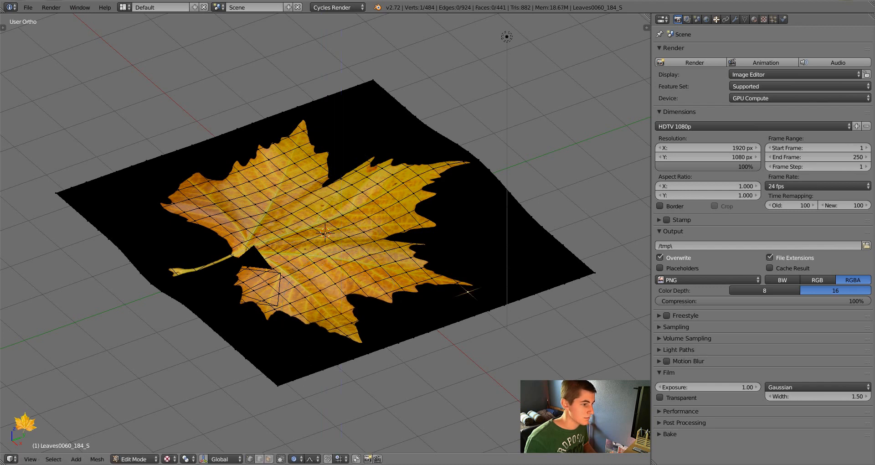
# Step: Lower the plane's corner beyond the right lobe about 0.6 along Z with a wide falloff, and rotate the mesh around it
pyautogui.press('g')
pyautogui.press('z')
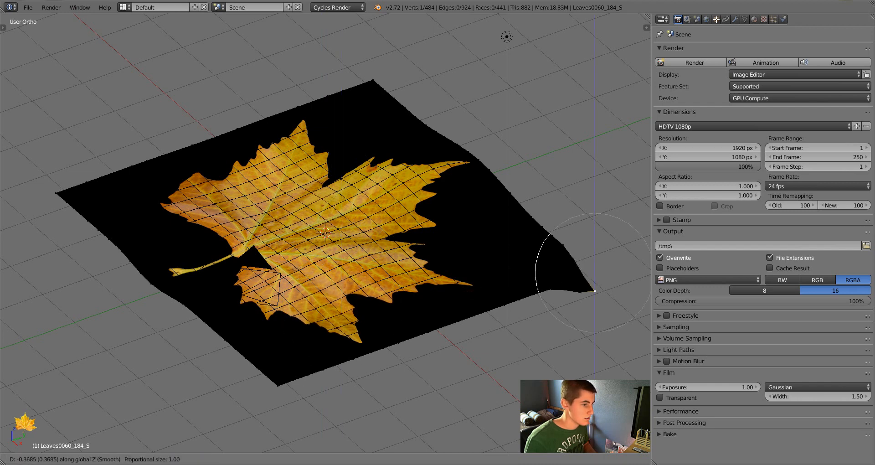
pyautogui.scroll(2, 451, 237)
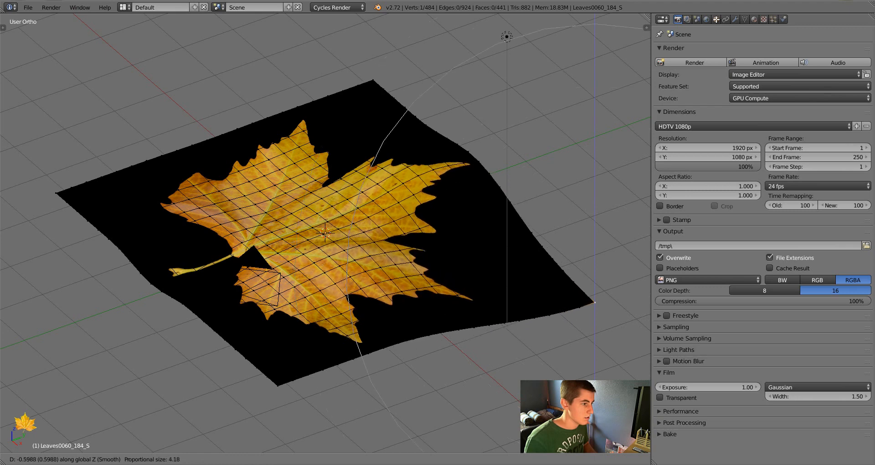
pyautogui.press('r')
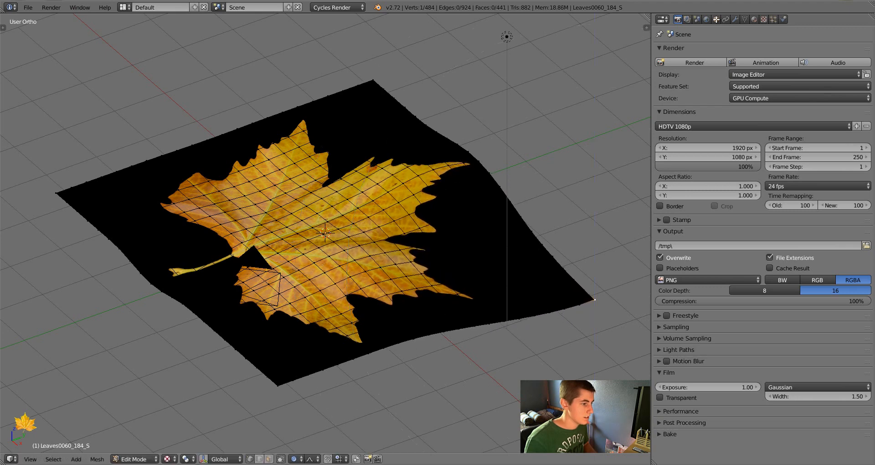
pyautogui.click(607, 309)
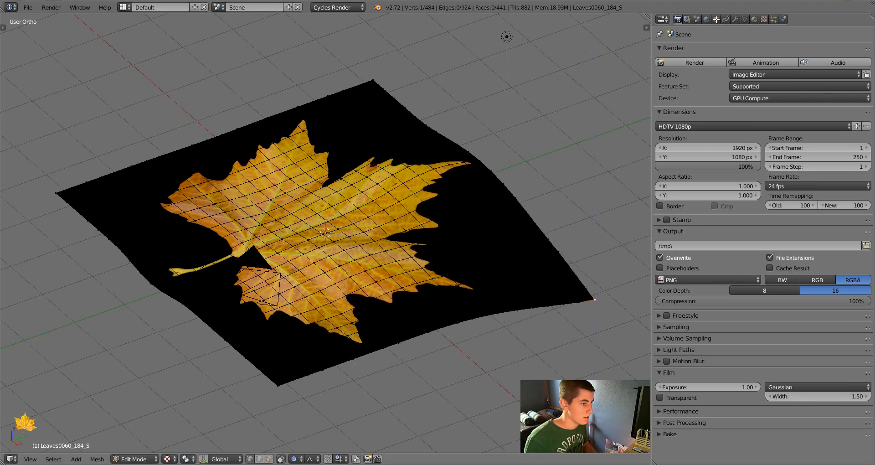
# Step: Raise the plane's corner beyond the leaf's left lobe along Z with proportional falloff
pyautogui.moveTo(608, 309); pyautogui.dragTo(647, 240, button='middle')
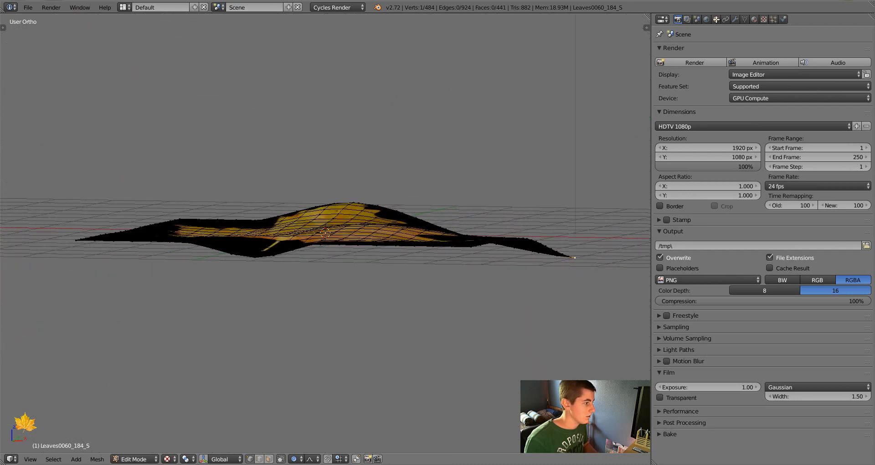
pyautogui.moveTo(568, 247); pyautogui.dragTo(560, 274, button='middle')
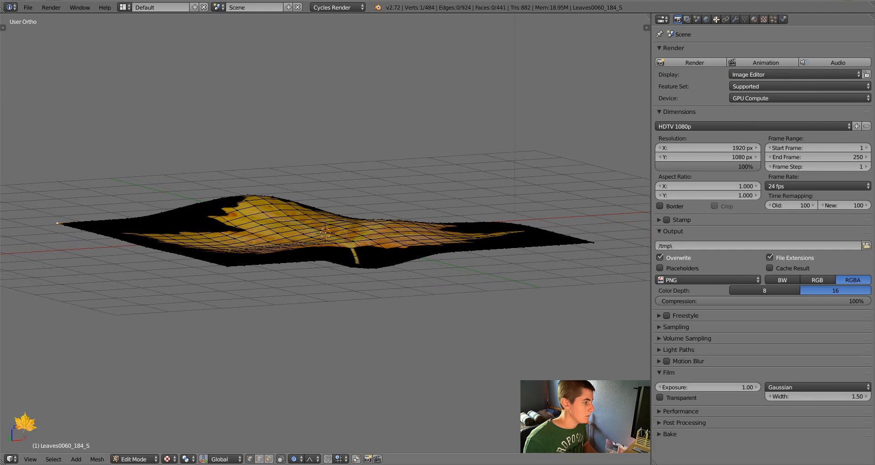
pyautogui.press('g')
pyautogui.press('z')
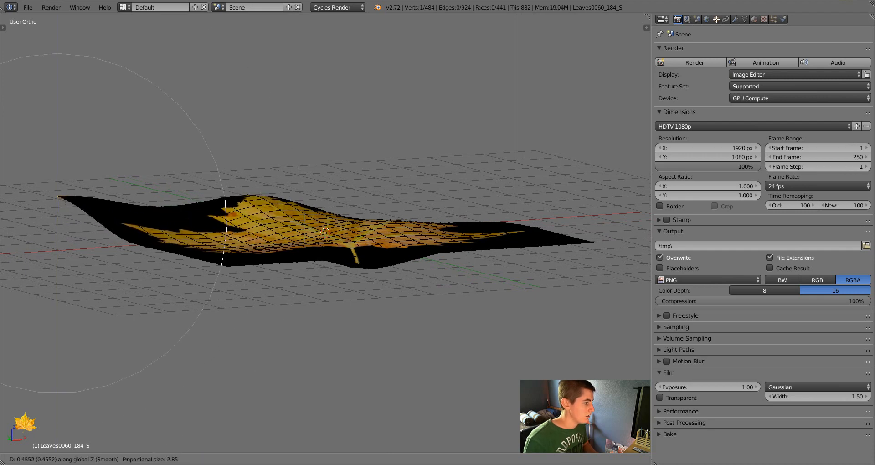
pyautogui.press('Return')
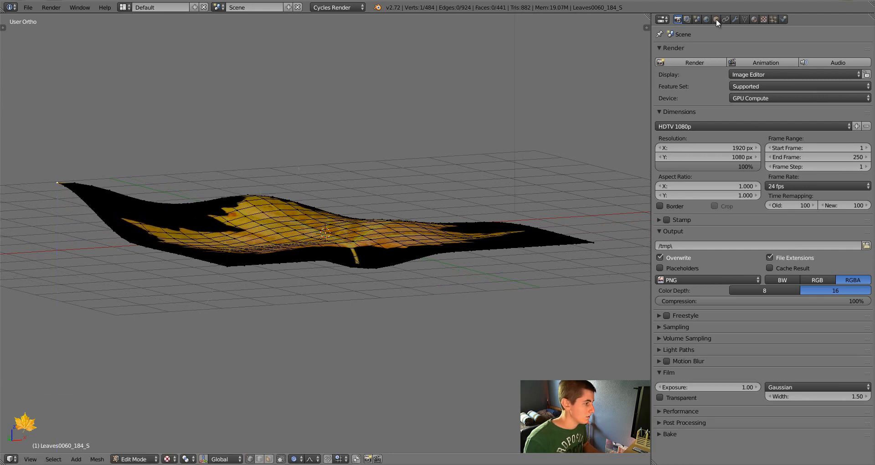
# Step: Switch to Object Mode, shade the leaf plane smooth and compare it with flat shading
pyautogui.press('Tab')
pyautogui.moveTo(347, 210); pyautogui.dragTo(283, 213, button='middle')
pyautogui.scroll(6, 325, 232)
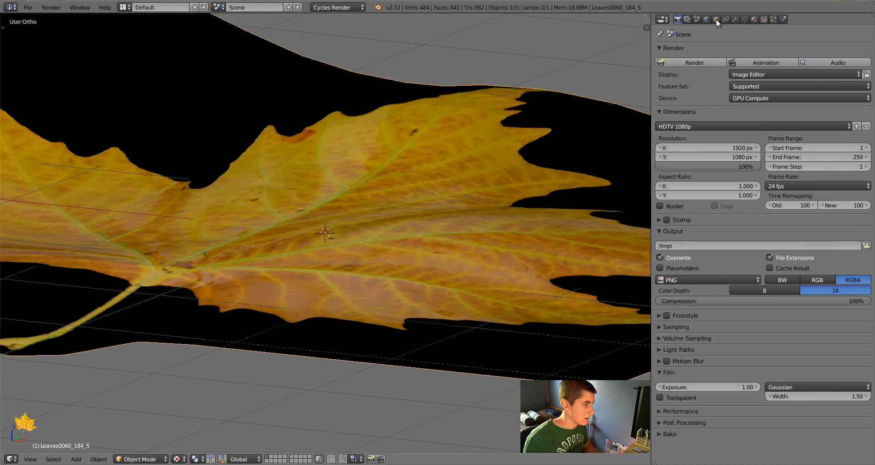
pyautogui.press('t')
pyautogui.click(32, 157)
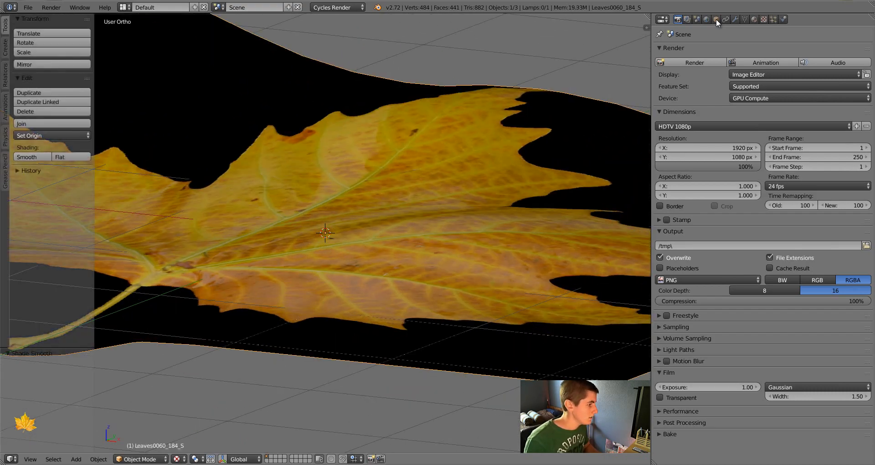
pyautogui.click(71, 157)
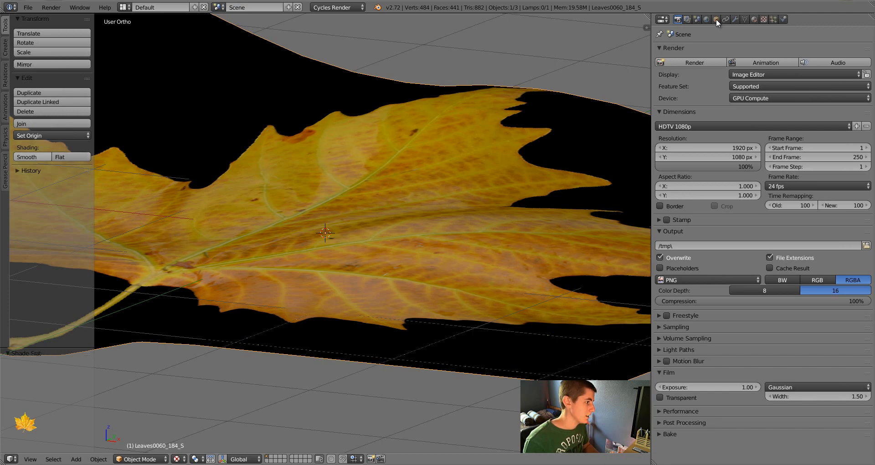
pyautogui.press('t')
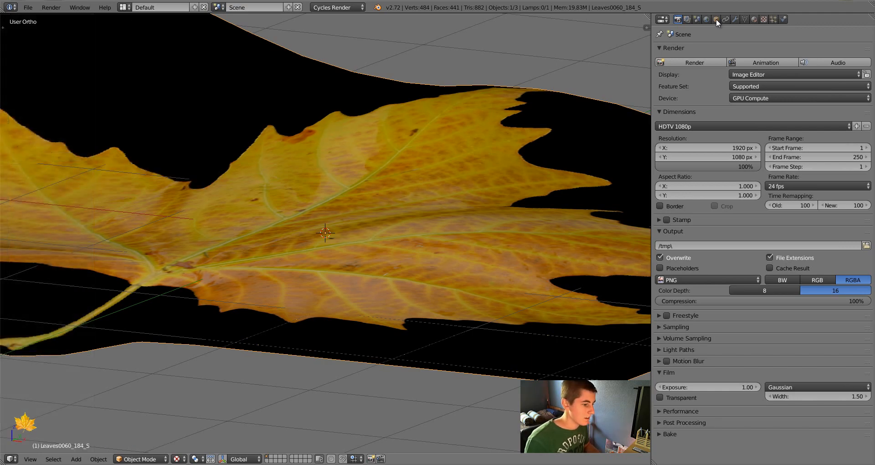
# Step: Move the whole leaf mesh along Z in Edit Mode, seen from directly above, and turn off proportional editing
pyautogui.scroll(-2, 325, 233)
pyautogui.moveTo(325, 214)
pyautogui.mouseDown(button='middle')
pyautogui.moveTo(320, 260)
pyautogui.moveTo(383, 214)
pyautogui.moveTo(378, 278)
pyautogui.mouseUp(button='middle')
pyautogui.press('KP_7')
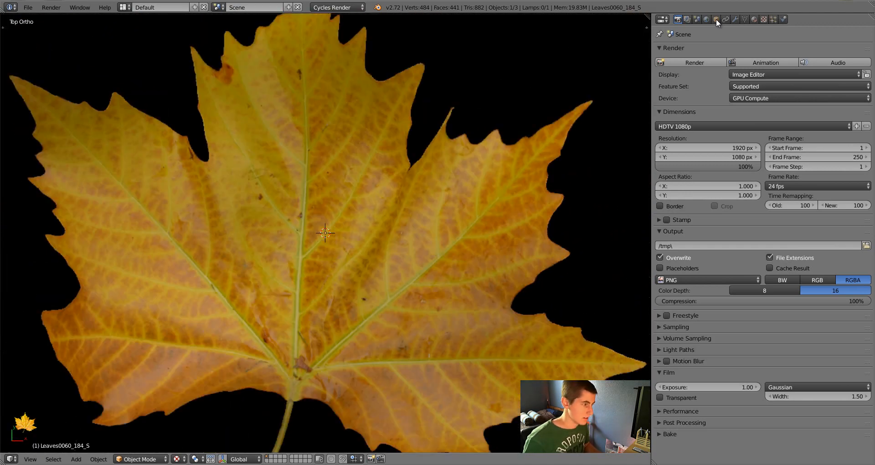
pyautogui.scroll(-4, 325, 233)
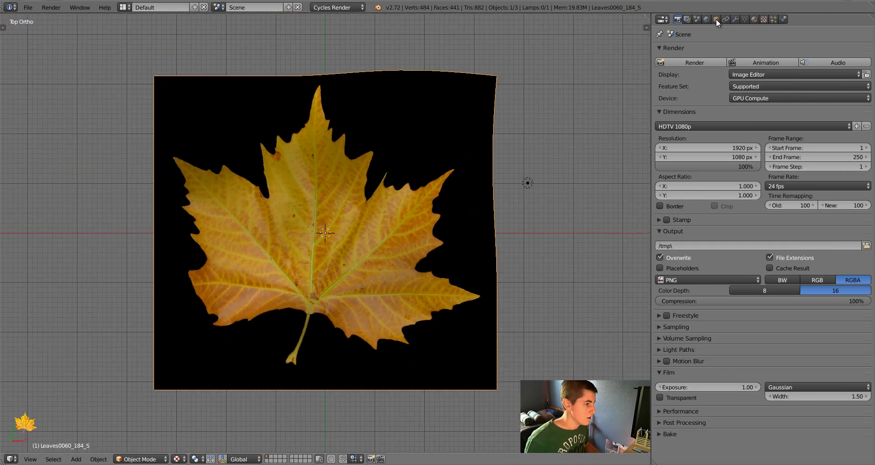
pyautogui.press('Tab')
pyautogui.press('a')
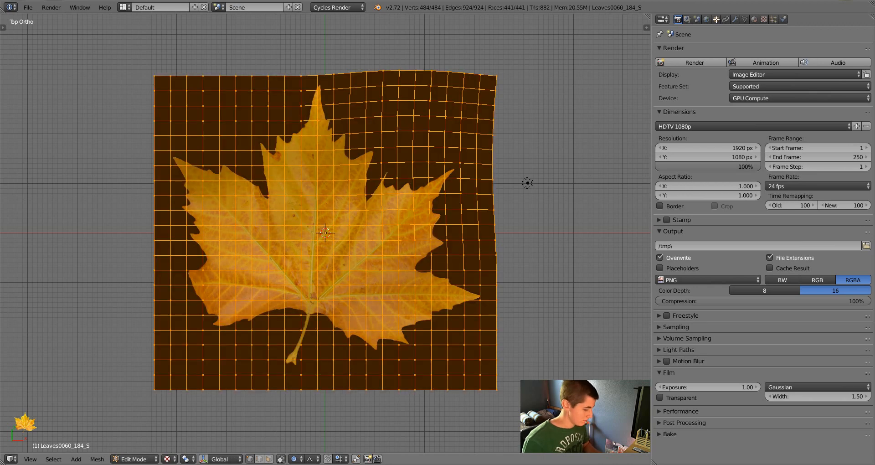
pyautogui.press('g')
pyautogui.press('z')
pyautogui.press('Return')
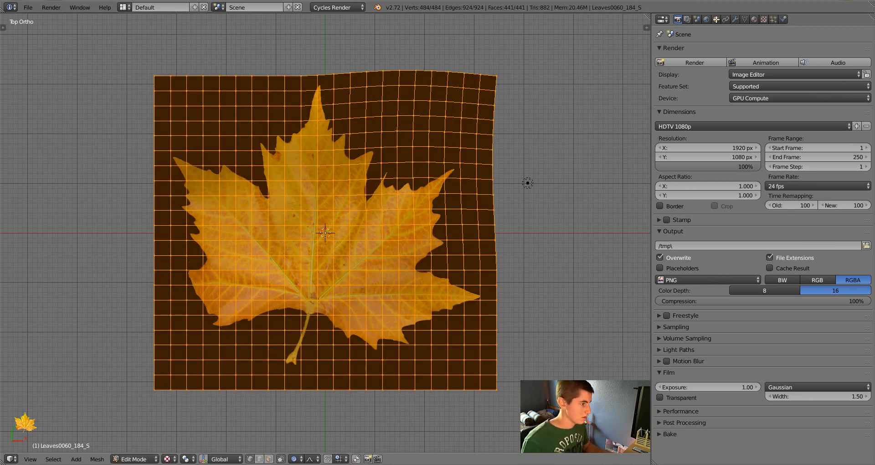
pyautogui.press('o')
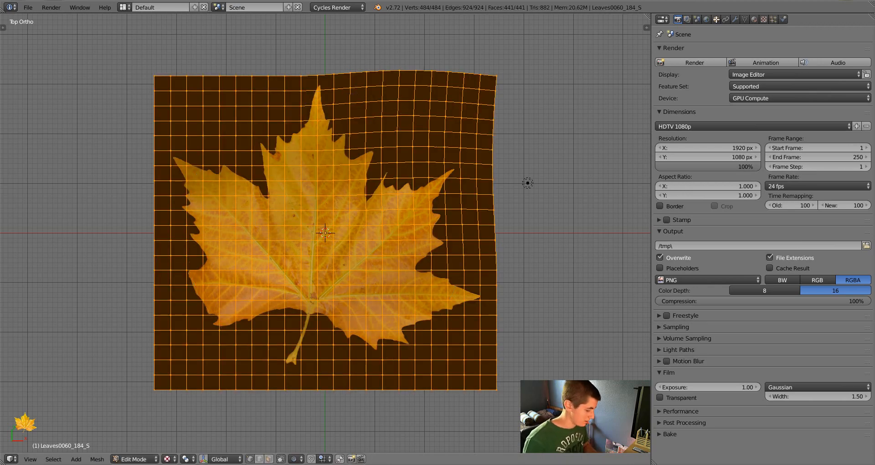
# Step: Move the whole leaf mesh about 2.56 along Y so the stem's base sits at the origin, and return to Object Mode
pyautogui.press('g')
pyautogui.press('y')
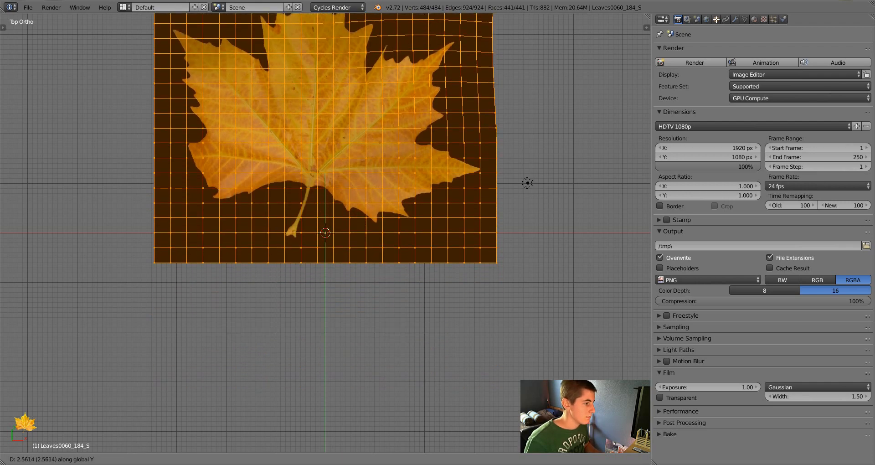
pyautogui.press('Return')
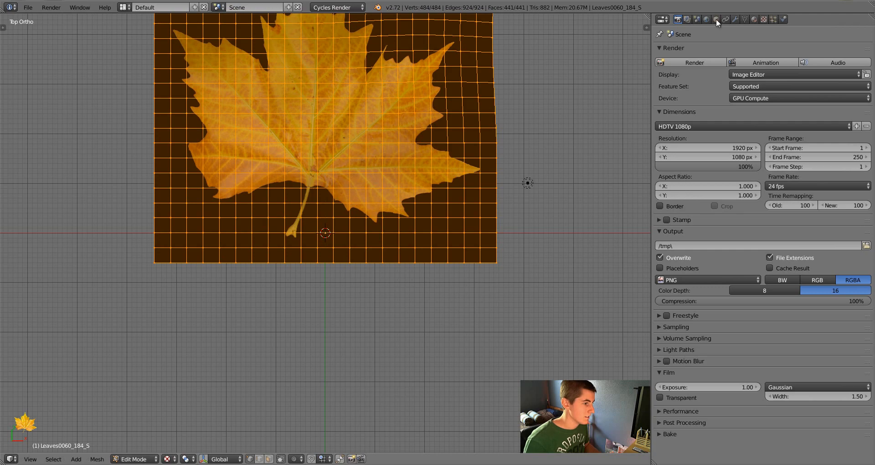
pyautogui.press('Tab')
pyautogui.press('KP_0')
pyautogui.press('KP_0')
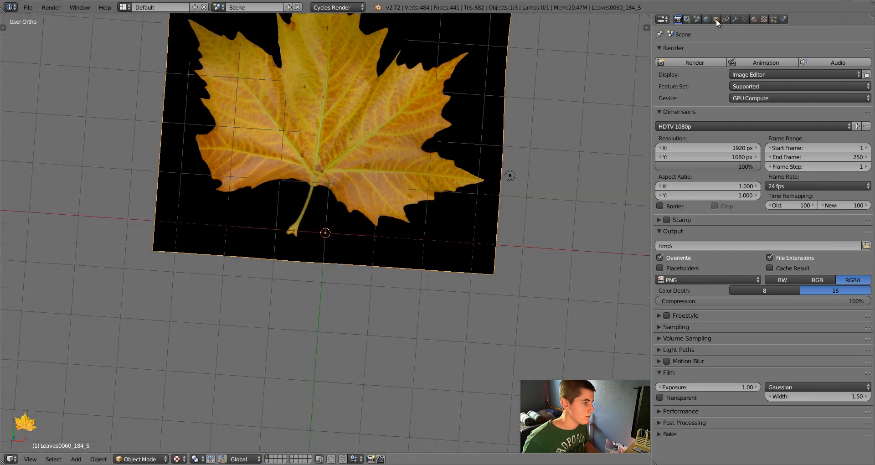
# Step: Rotate the leaf object in the right side view until it stands upright on its stem
pyautogui.press('KP_3')
pyautogui.press('r')
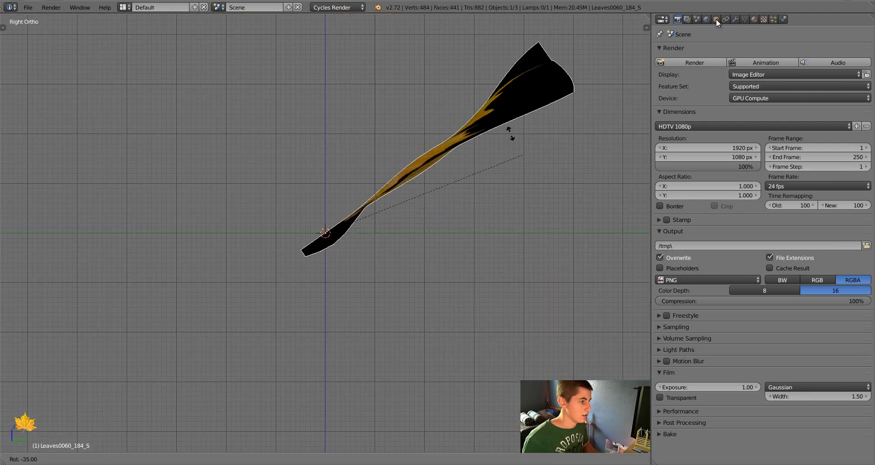
pyautogui.click(373, 38)
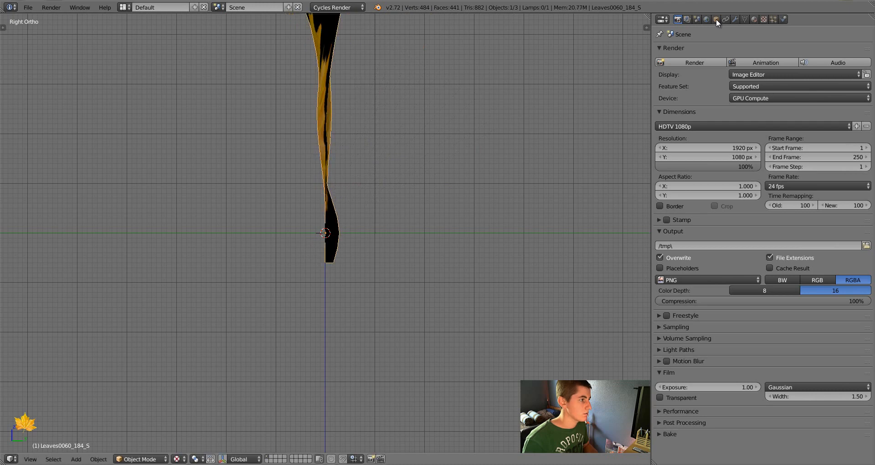
pyautogui.scroll(-2, 373, 39)
pyautogui.moveTo(373, 39); pyautogui.dragTo(445, 61, button='middle')
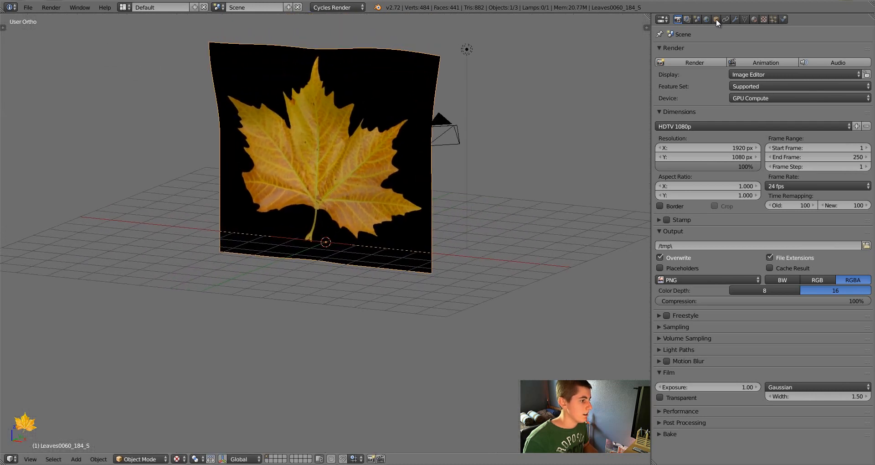
# Step: Scale the leaf down slightly and move it off the visible layer
pyautogui.press('s')
pyautogui.click(425, 92)
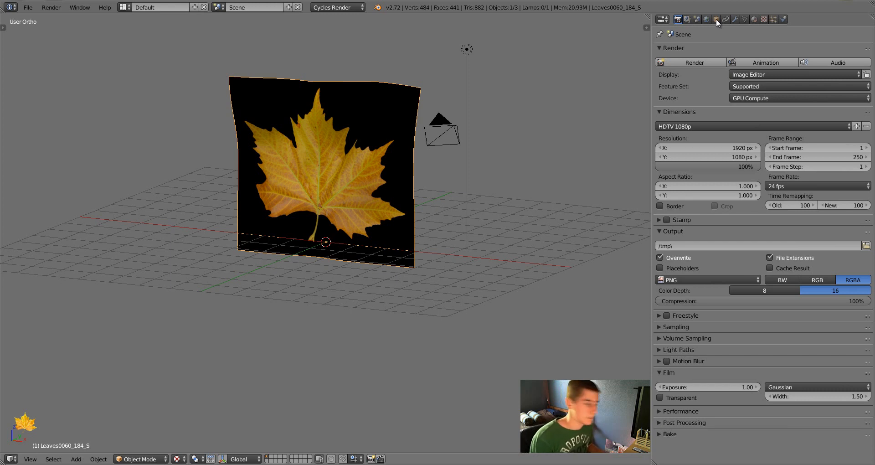
pyautogui.press('x')
pyautogui.press('Return')
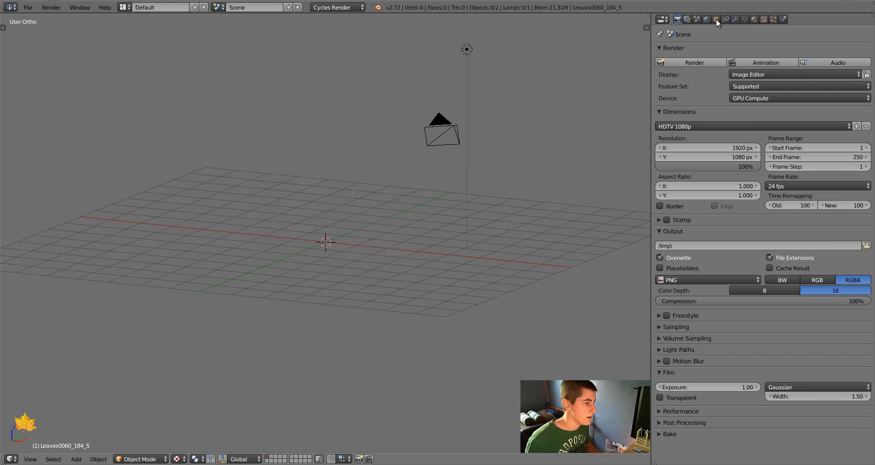
# Step: Add a ground plane at the origin, scale it up to nearly fill the grid, and stretch it slightly along X
pyautogui.hotkey('shift', 'a')
pyautogui.press('Return')
pyautogui.press('s')
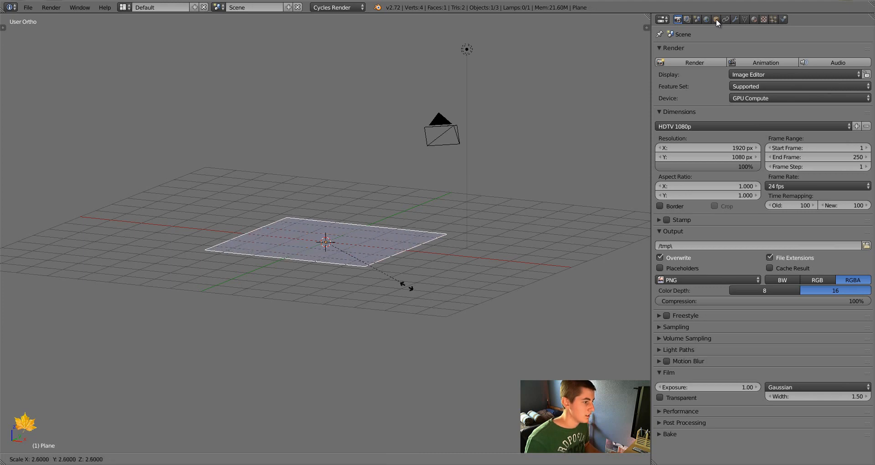
pyautogui.click(475, 304)
pyautogui.moveTo(491, 256); pyautogui.dragTo(450, 295, button='middle')
pyautogui.press('s')
pyautogui.press('x')
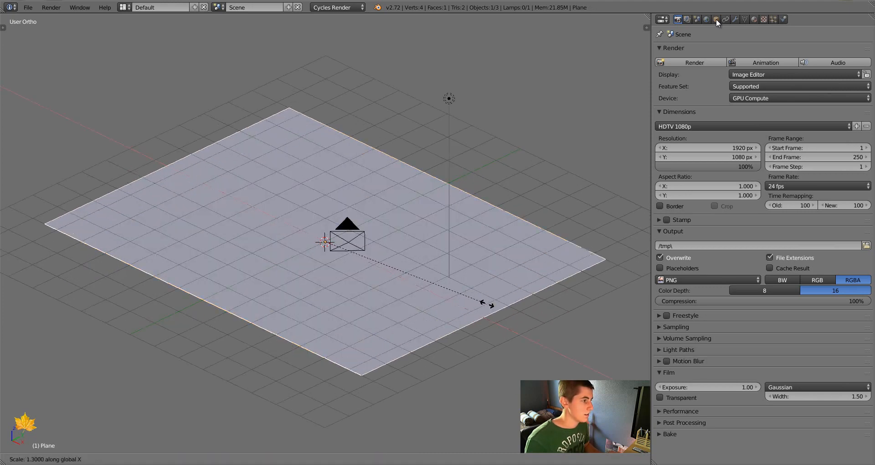
pyautogui.press('Return')
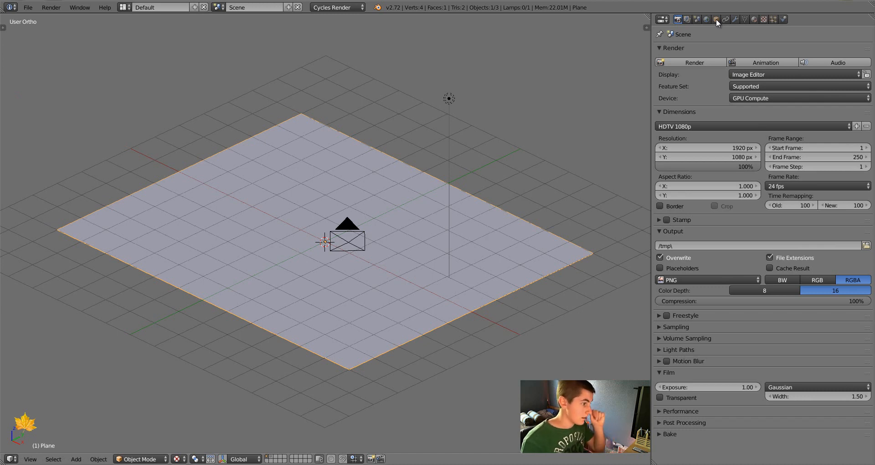
# Step: Subdivide the ground plane in Edit Mode with 15 cuts
pyautogui.press('Tab')
pyautogui.press('w')
pyautogui.press('Return')
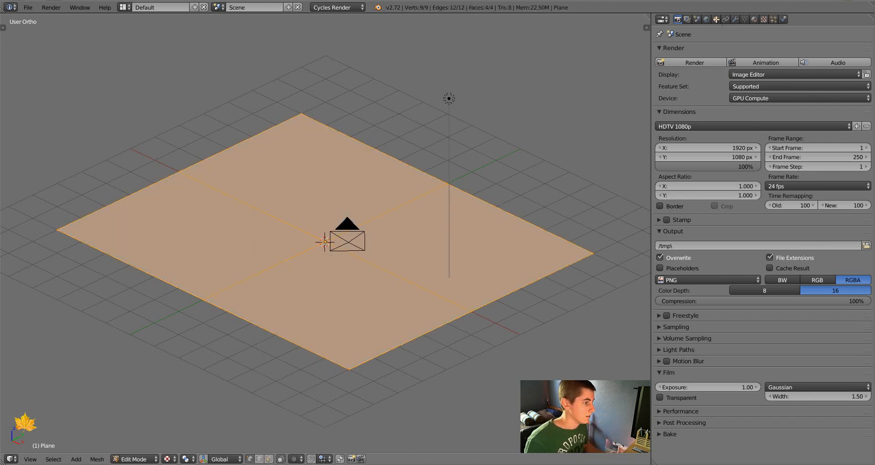
pyautogui.press('t')
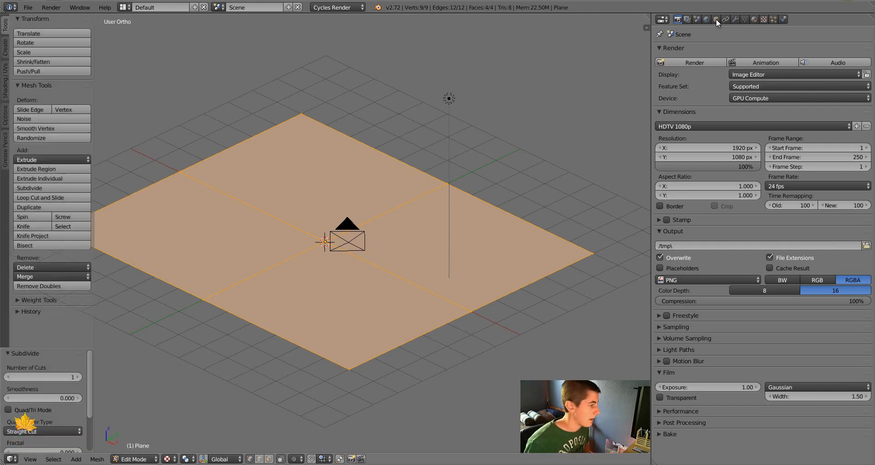
pyautogui.moveTo(43, 377); pyautogui.dragTo(77, 377)
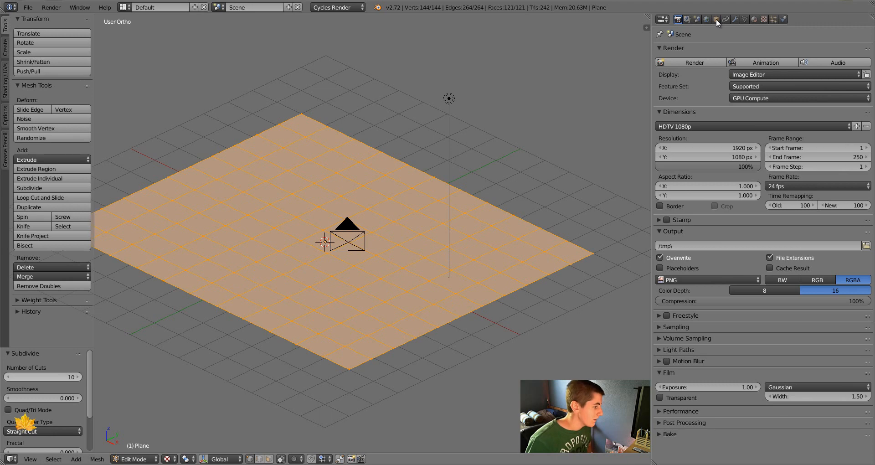
pyautogui.click(43, 377)
pyautogui.press('Return')
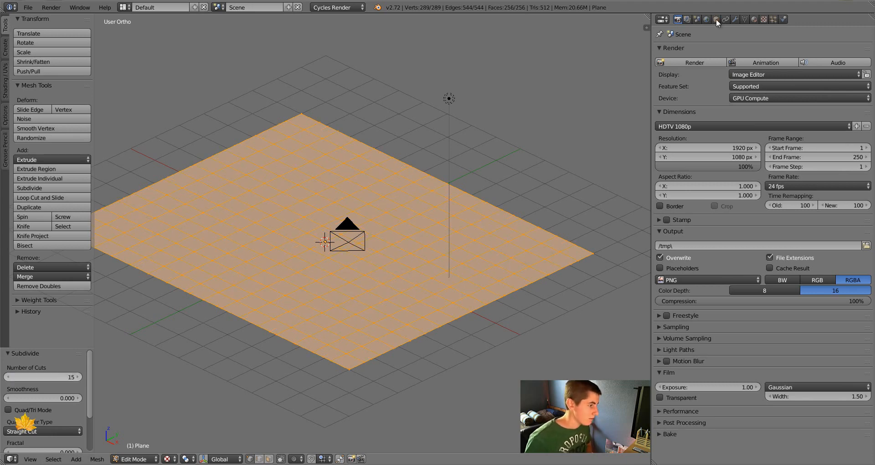
pyautogui.press('t')
# Step: Weight-paint the middle of the plane at full weight from above with a 61 px brush, leaving both lower corners unpainted
pyautogui.press('KP_7')
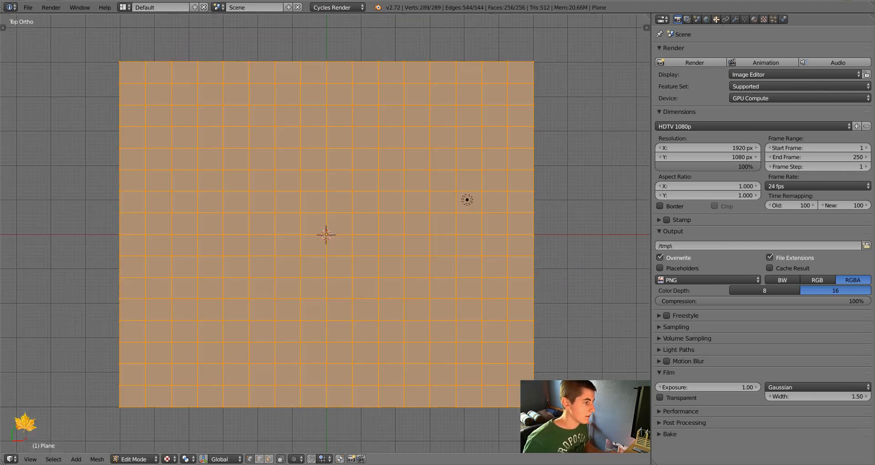
pyautogui.hotkey('ctrl', 'Tab')
pyautogui.press('Tab')
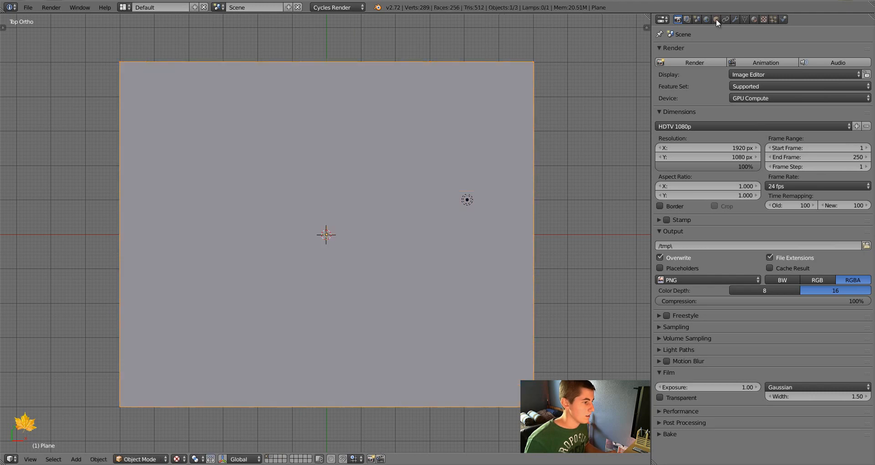
pyautogui.hotkey('ctrl', 'Tab')
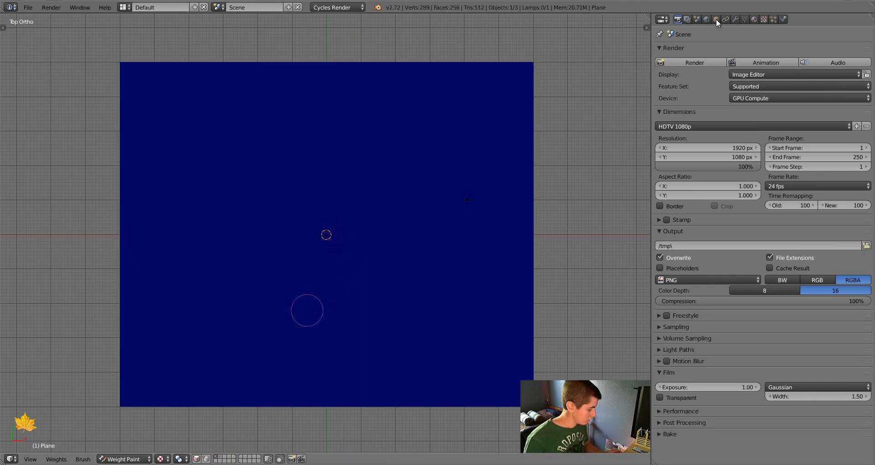
pyautogui.press('f')
pyautogui.click(333, 378)
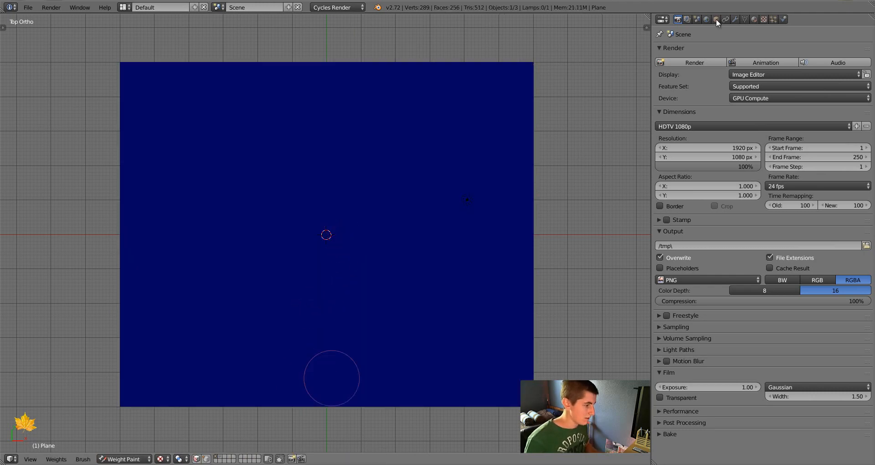
pyautogui.moveTo(122, 82)
pyautogui.mouseDown()
pyautogui.moveTo(274, 289)
pyautogui.moveTo(266, 319)
pyautogui.moveTo(283, 361)
pyautogui.moveTo(451, 274)
pyautogui.moveTo(456, 77)
pyautogui.moveTo(146, 91)
pyautogui.moveTo(351, 77)
pyautogui.moveTo(315, 186)
pyautogui.moveTo(291, 219)
pyautogui.moveTo(401, 137)
pyautogui.moveTo(436, 198)
pyautogui.moveTo(331, 325)
pyautogui.moveTo(433, 249)
pyautogui.moveTo(506, 127)
pyautogui.moveTo(394, 398)
pyautogui.moveTo(451, 387)
pyautogui.moveTo(314, 394)
pyautogui.mouseUp()
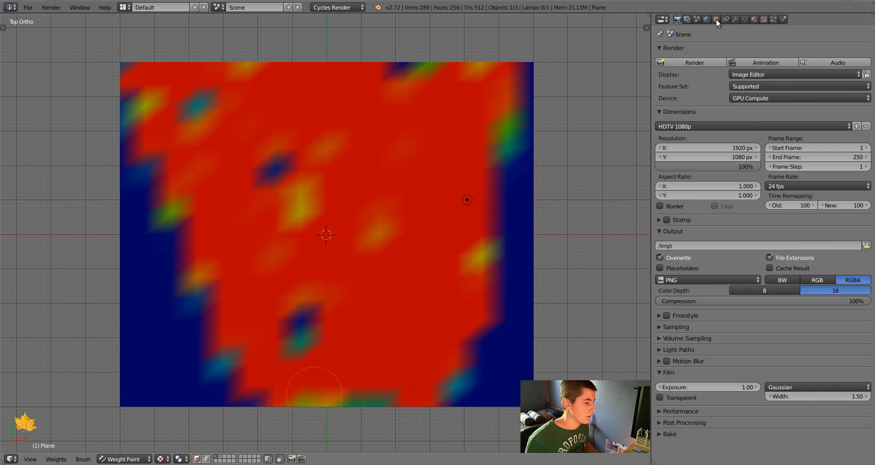
pyautogui.moveTo(270, 348); pyautogui.dragTo(279, 181)
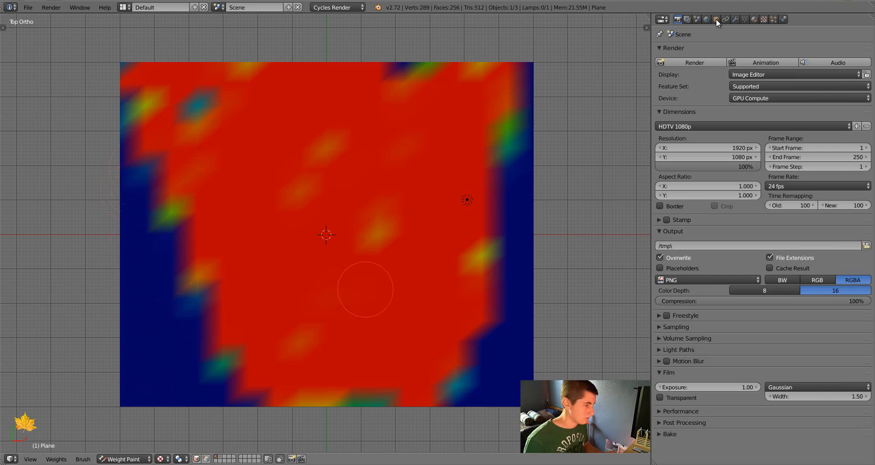
# Step: Remove the painted weight along the plane's right edge with the Subtract brush
pyautogui.press('t')
pyautogui.click(52, 59)
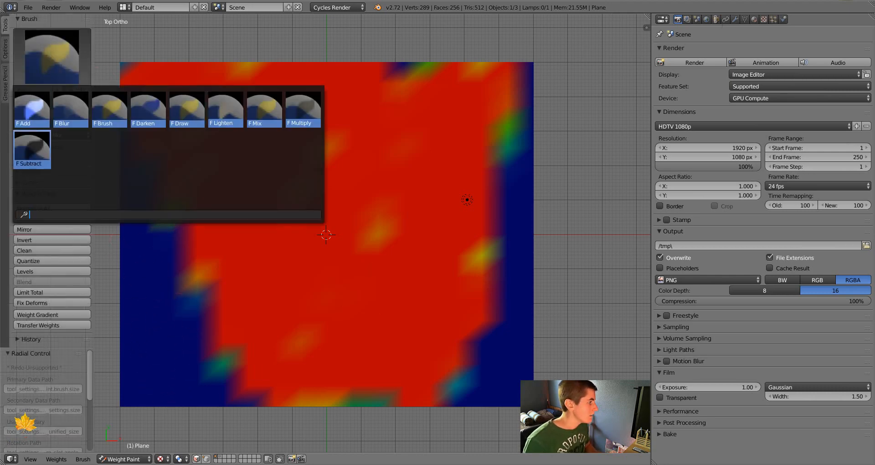
pyautogui.click(31, 150)
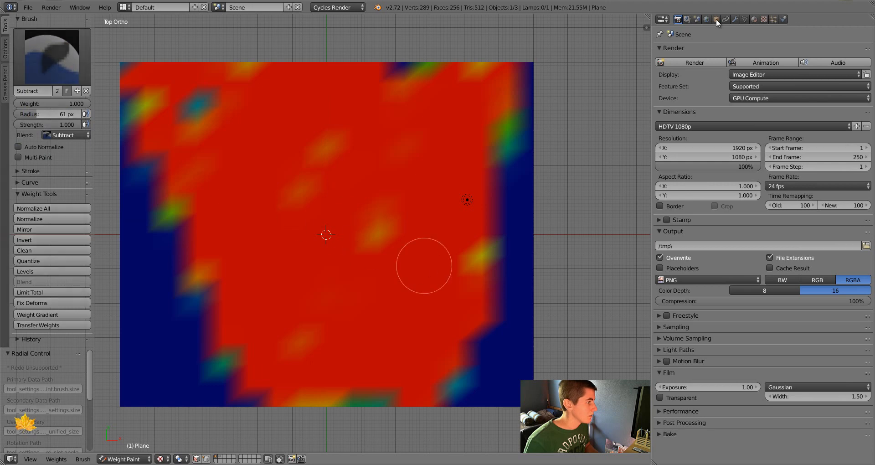
pyautogui.press('t')
pyautogui.moveTo(428, 406)
pyautogui.mouseDown()
pyautogui.moveTo(504, 133)
pyautogui.moveTo(523, 111)
pyautogui.moveTo(472, 293)
pyautogui.moveTo(537, 35)
pyautogui.mouseUp()
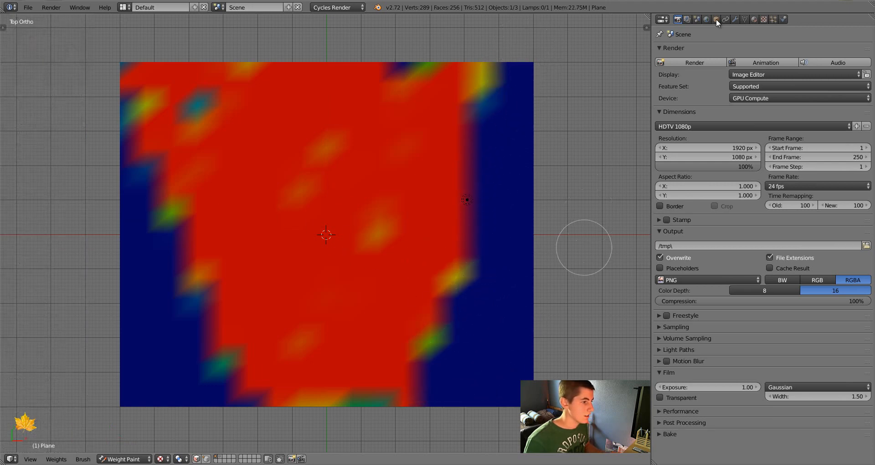
# Step: Return to Object Mode and add a particle system of type Hair to the ground plane
pyautogui.hotkey('ctrl', 'Tab')
pyautogui.moveTo(456, 205); pyautogui.dragTo(401, 122, button='middle')
pyautogui.click(774, 19)
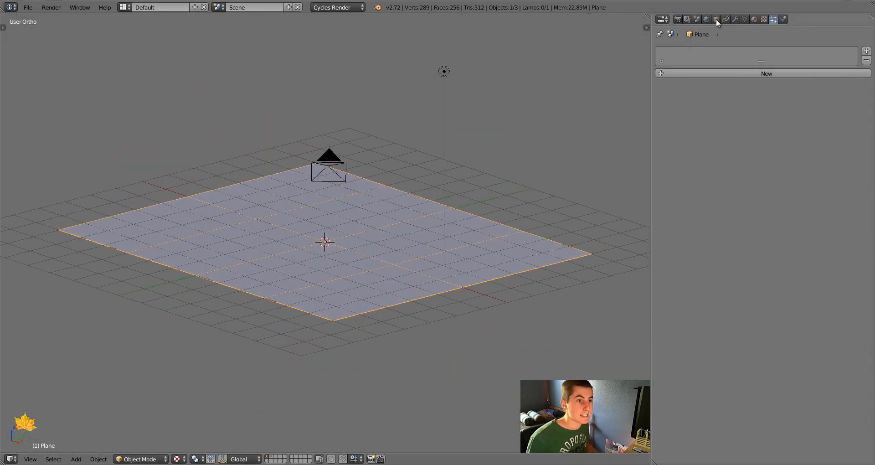
pyautogui.click(766, 74)
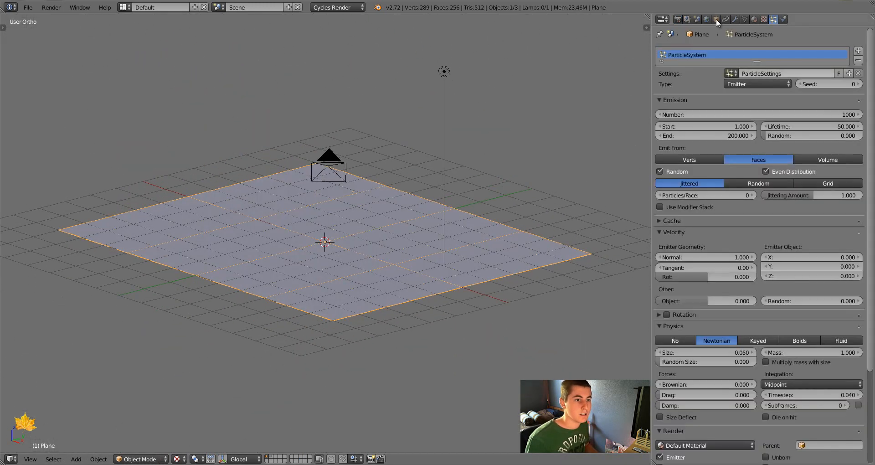
pyautogui.click(757, 84)
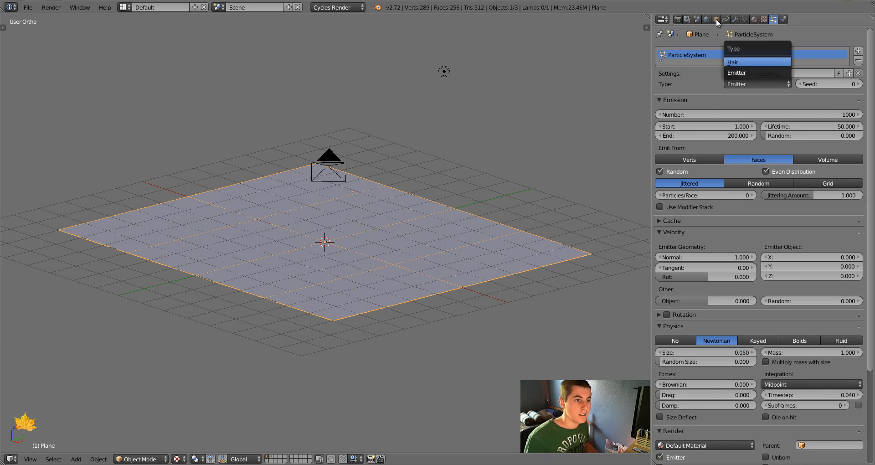
pyautogui.click(739, 62)
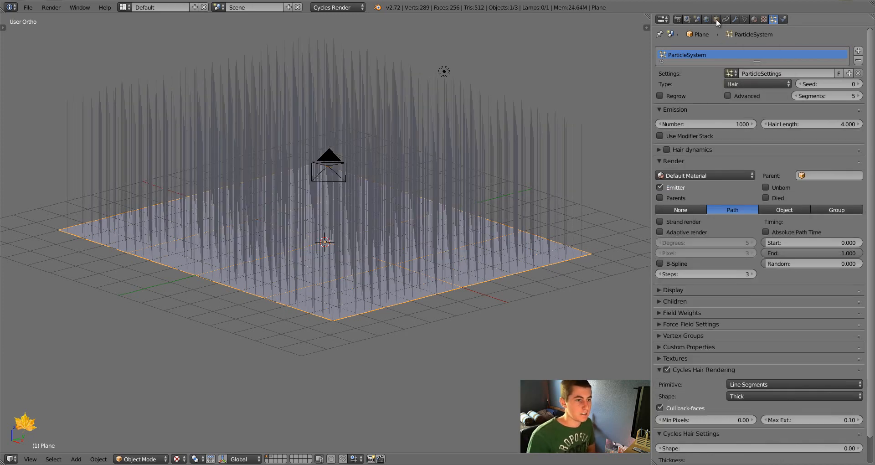
# Step: Enable the advanced hair settings, set the particle distribution to Random, and set the particle number to 2000
pyautogui.click(727, 96)
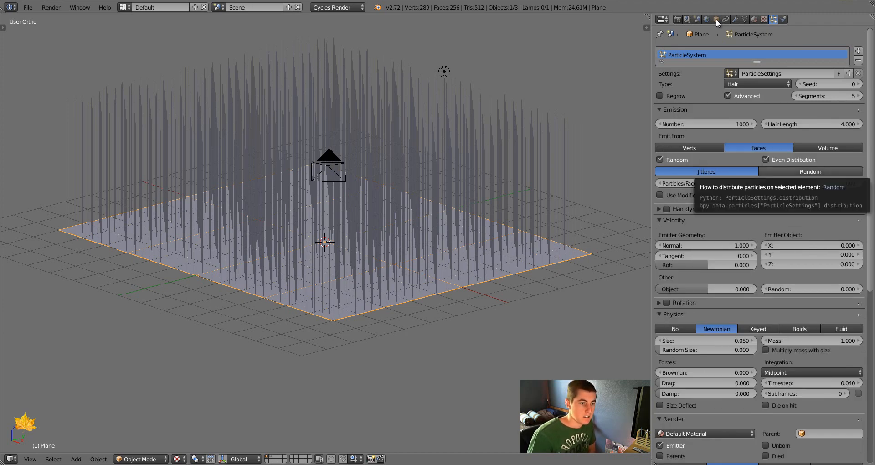
pyautogui.click(810, 172)
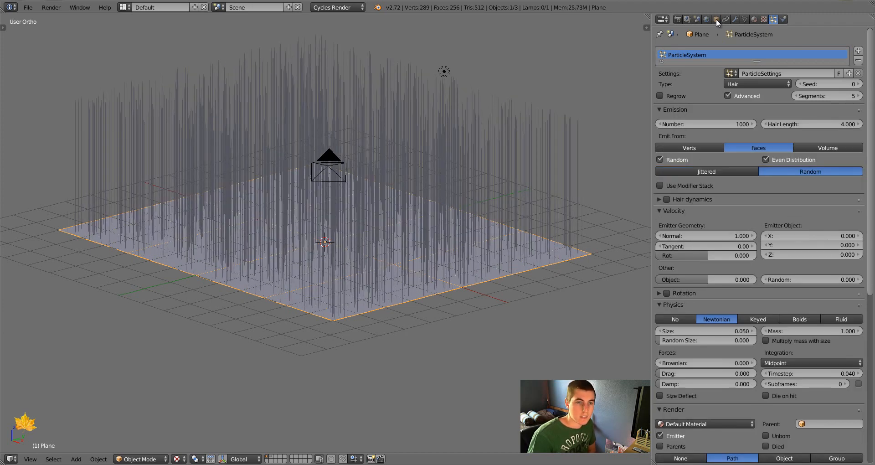
pyautogui.click(705, 124)
pyautogui.write('200')
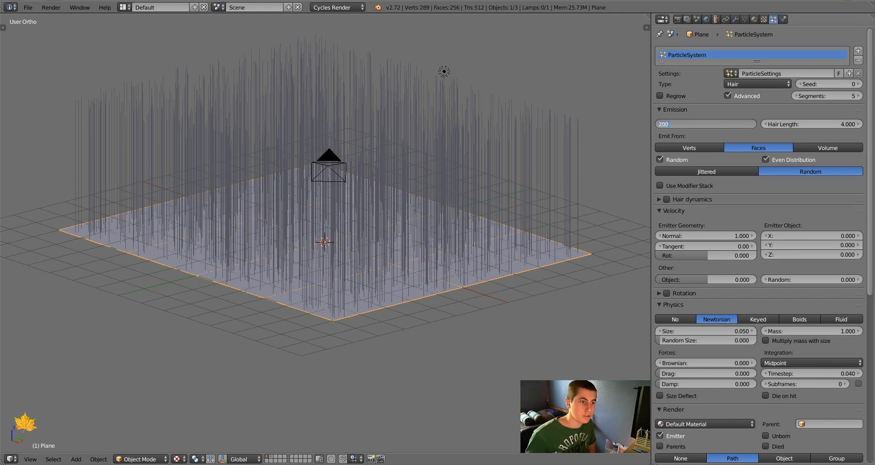
pyautogui.write('0')
pyautogui.press('Return')
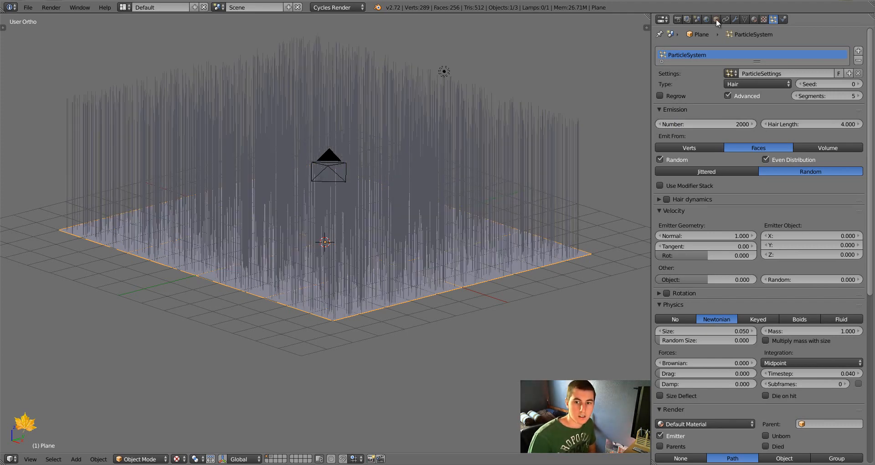
# Step: Render the particles as an object, using Leaves0060_184_S as the dupli object
pyautogui.scroll(-8, 759, 228)
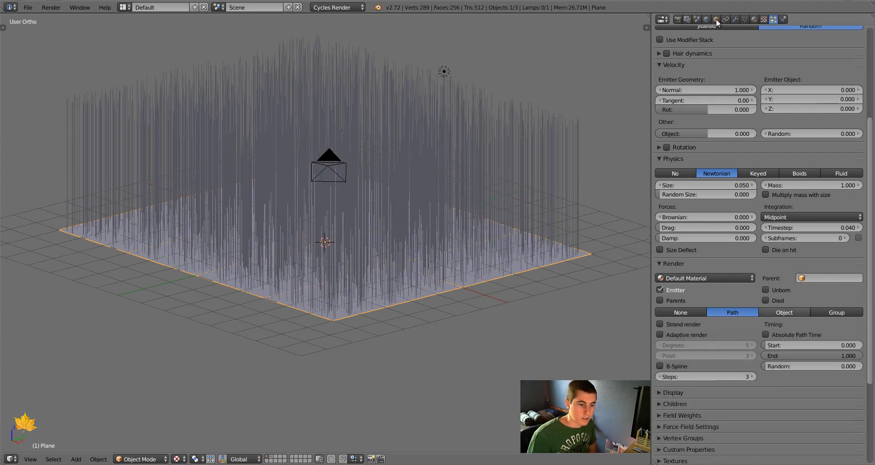
pyautogui.click(785, 312)
pyautogui.click(788, 324)
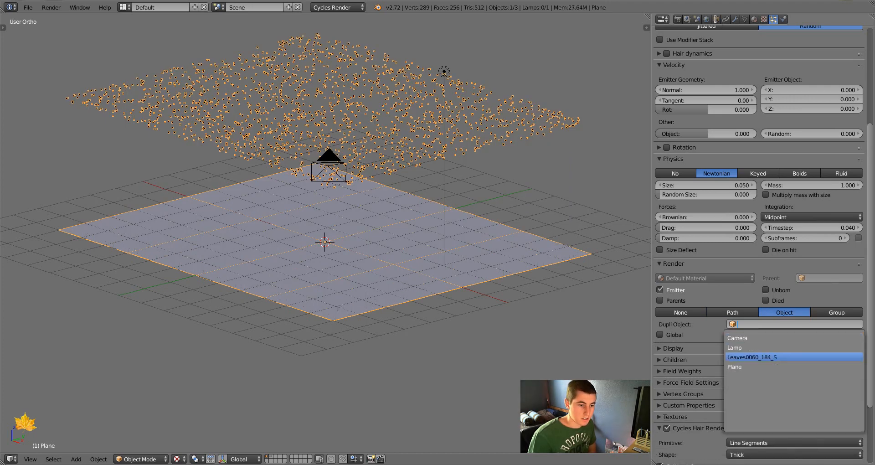
pyautogui.press('Return')
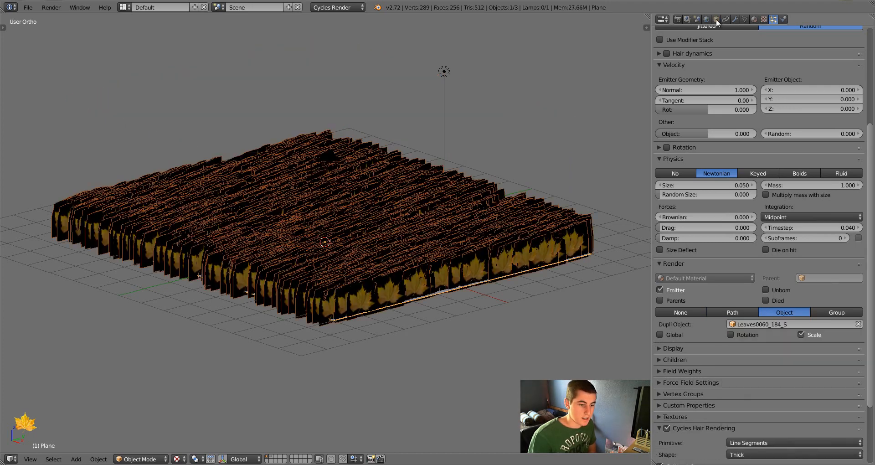
# Step: Try the dupli object's Rotation option on the rendered leaf particles
pyautogui.scroll(3, 326, 233)
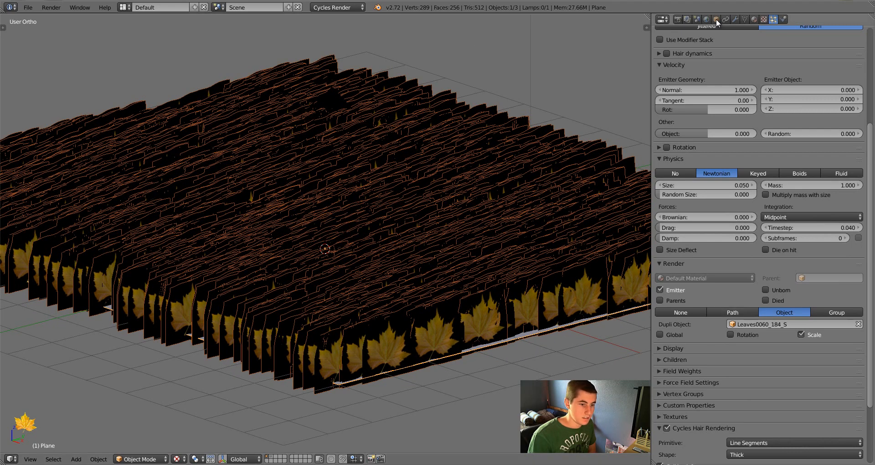
pyautogui.click(731, 334)
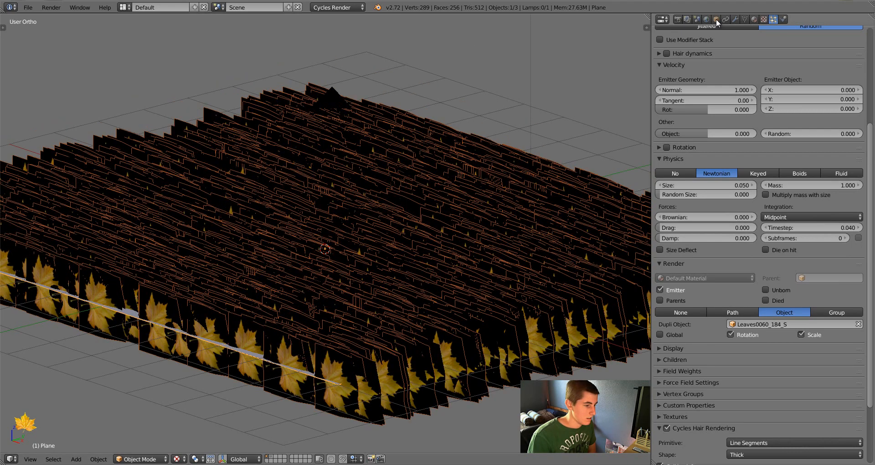
pyautogui.click(731, 335)
# Step: Set the particles' normal velocity to 1.037, random size to 0.361 and random velocity to 0.050, with the dupli object's rotation enabled
pyautogui.scroll(4, 766, 292)
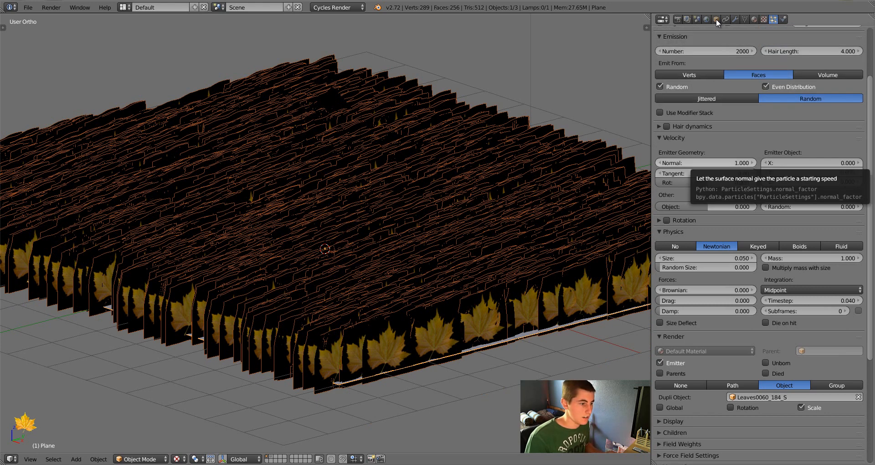
pyautogui.moveTo(706, 163); pyautogui.dragTo(695, 163)
pyautogui.moveTo(695, 268); pyautogui.dragTo(733, 267)
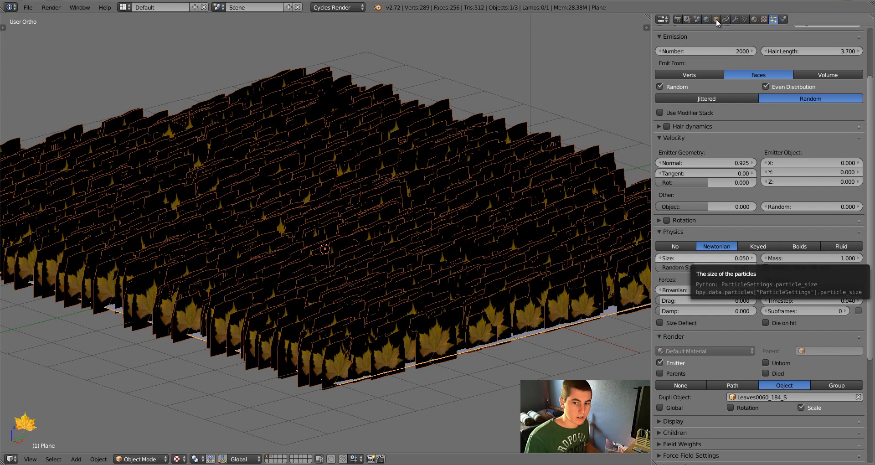
pyautogui.moveTo(696, 163); pyautogui.dragTo(722, 163)
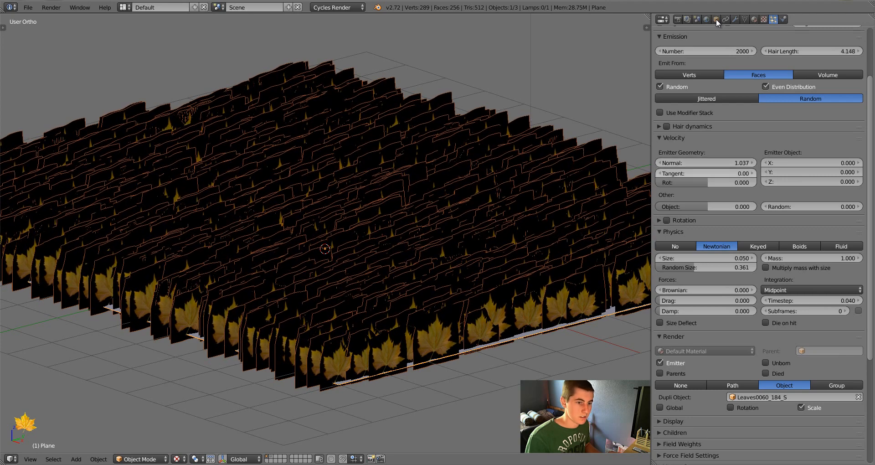
pyautogui.moveTo(811, 206); pyautogui.dragTo(814, 207)
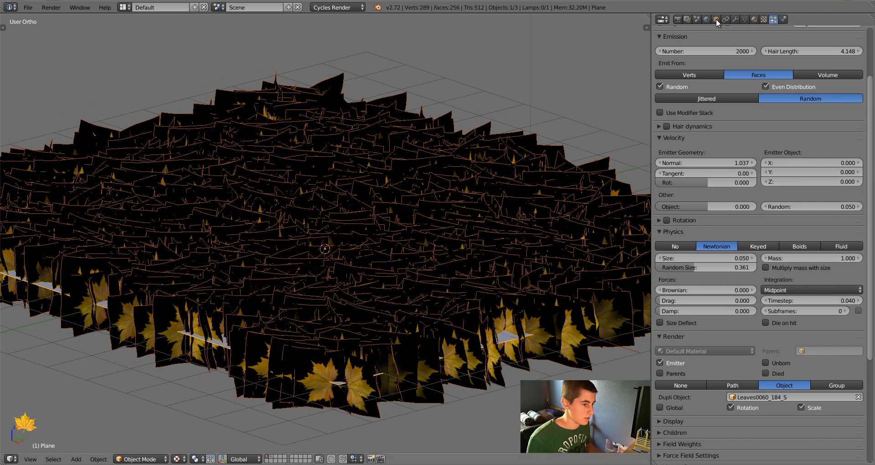
# Step: Show the leaf's layer together with the ground layer and rotate the original leaf about -40° around the global Z axis
pyautogui.hotkey('ctrl', 'z')
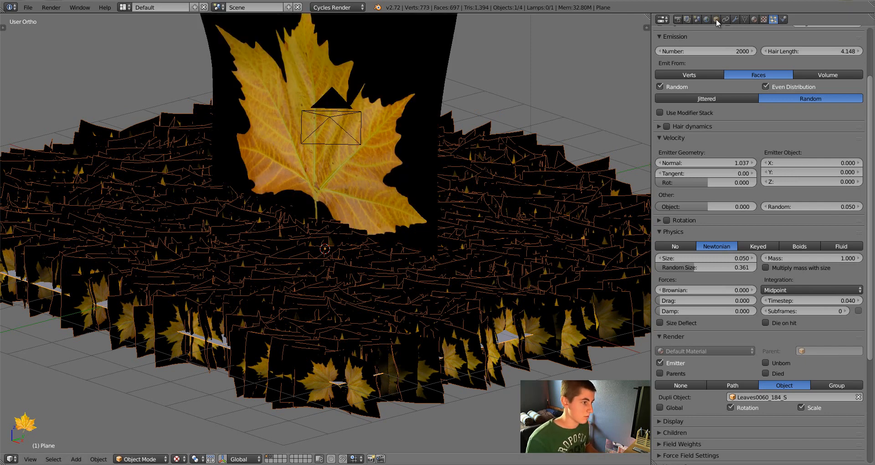
pyautogui.hotkey('ctrl', 'z')
pyautogui.scroll(-2, 326, 233)
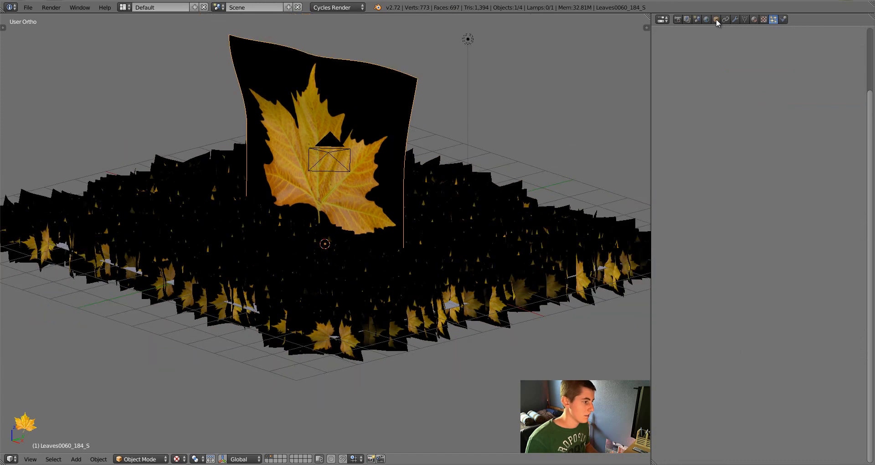
pyautogui.press('r')
pyautogui.press('z')
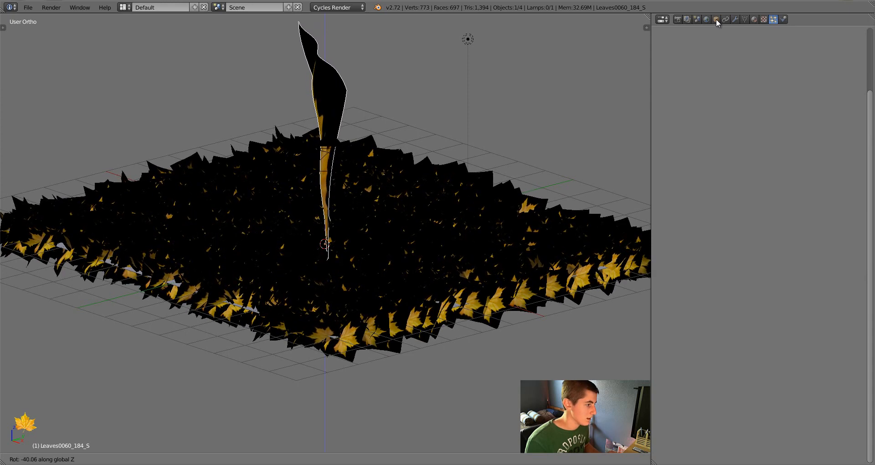
pyautogui.press('Return')
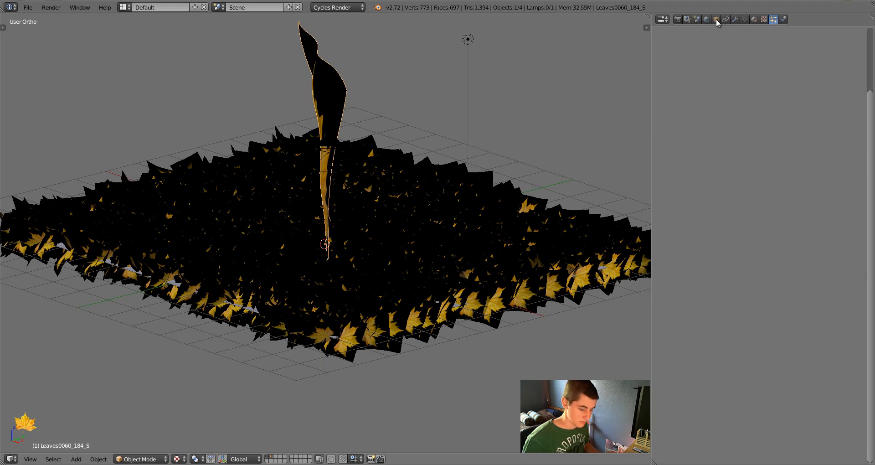
# Step: In Edit Mode, move the leaf's whole mesh about 1.5 units along X away from its origin, working in wireframe front view
pyautogui.press('KP_1')
pyautogui.press('Tab')
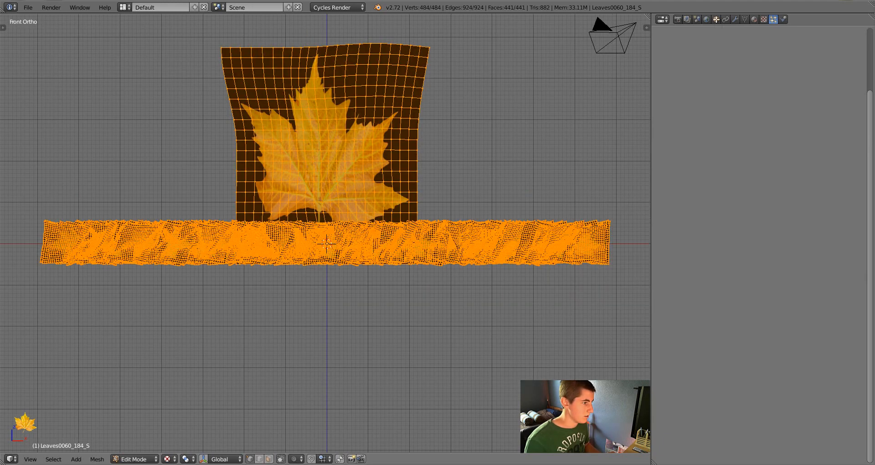
pyautogui.press('g')
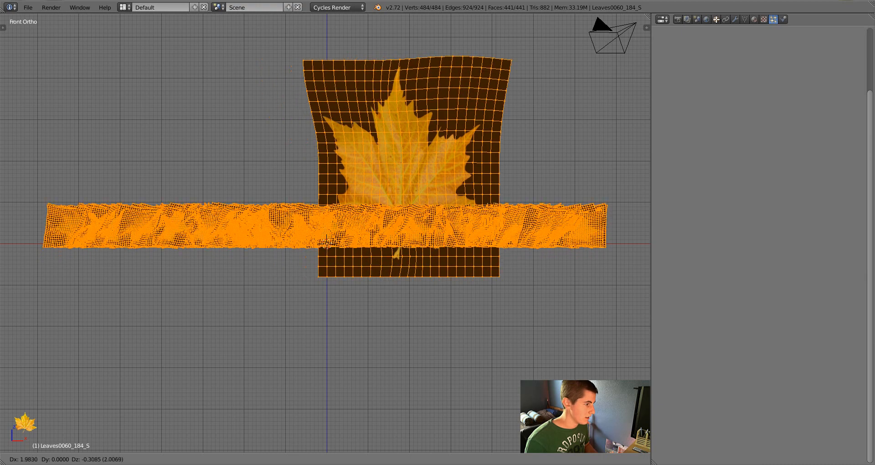
pyautogui.press('Escape')
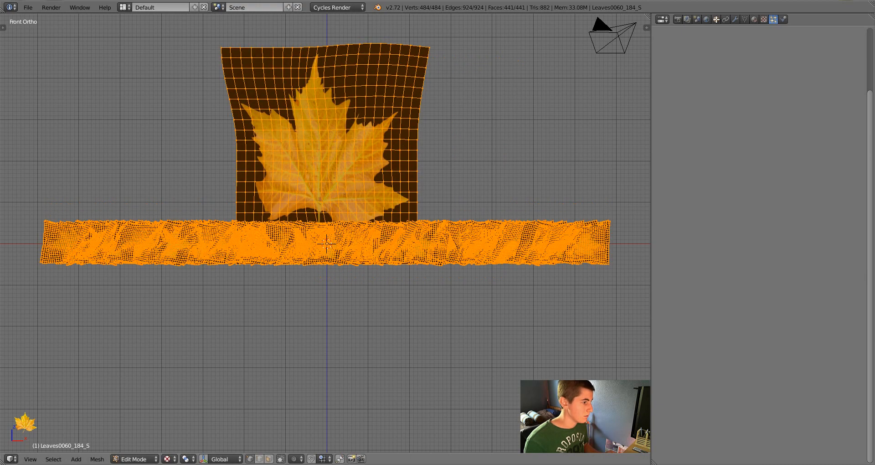
pyautogui.hotkey('alt', 'z')
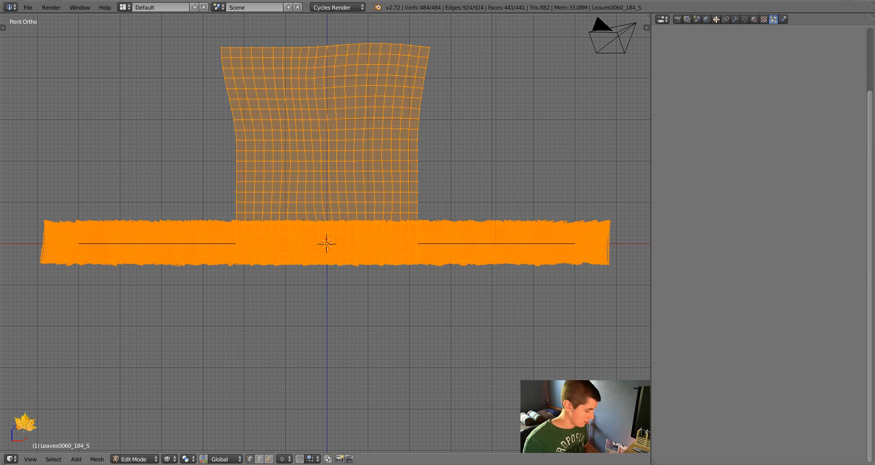
pyautogui.press('g')
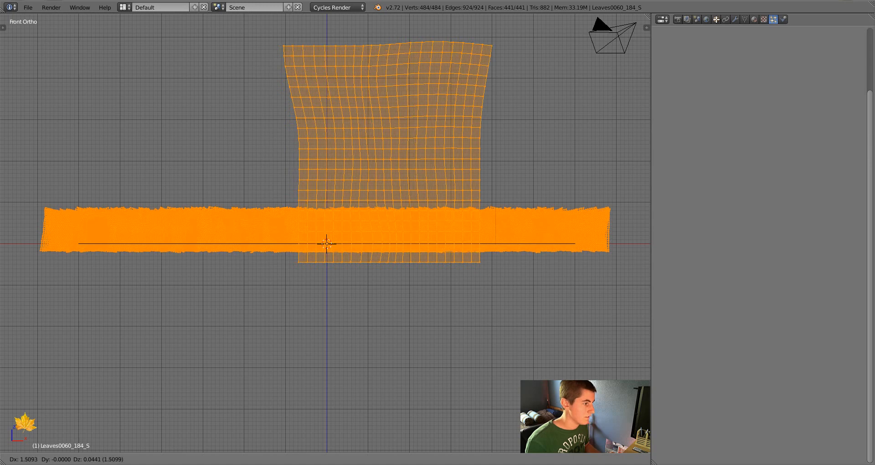
pyautogui.press('Return')
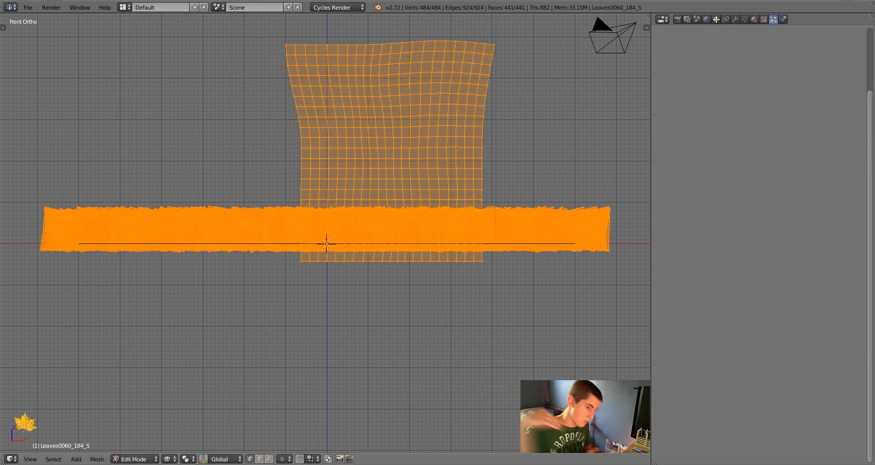
# Step: Return to Object Mode with solid shading and show only the layer holding the ground plane
pyautogui.press('Tab')
pyautogui.press('z')
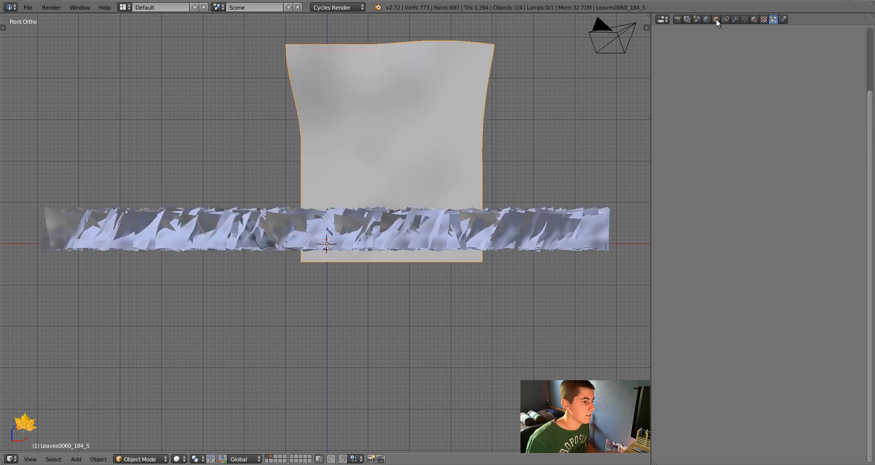
pyautogui.moveTo(716, 19); pyautogui.dragTo(717, 20, button='middle')
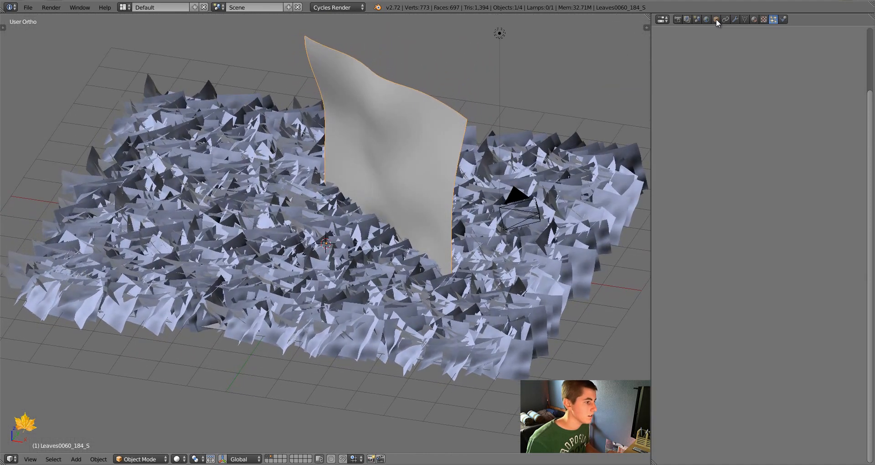
pyautogui.press('1')
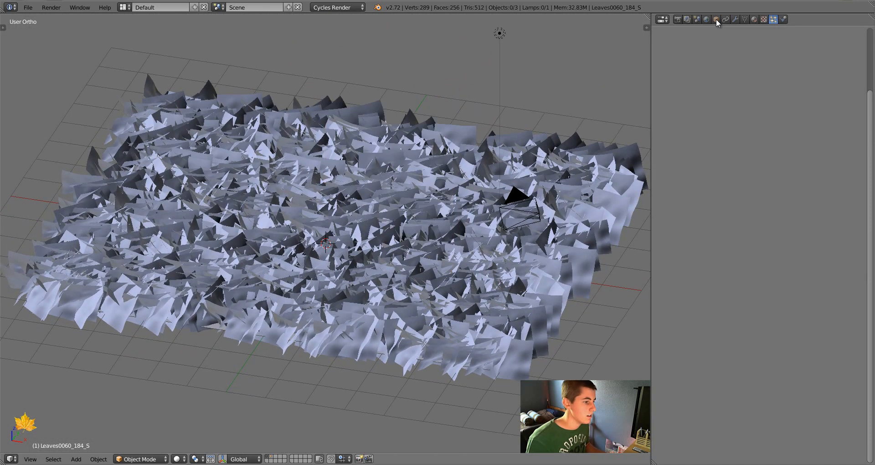
# Step: Select the ground plane and assign the vertex group Group to the particle system's density
pyautogui.rightClick(456, 255)
pyautogui.scroll(-2, 758, 228)
pyautogui.scroll(-1, 717, 23)
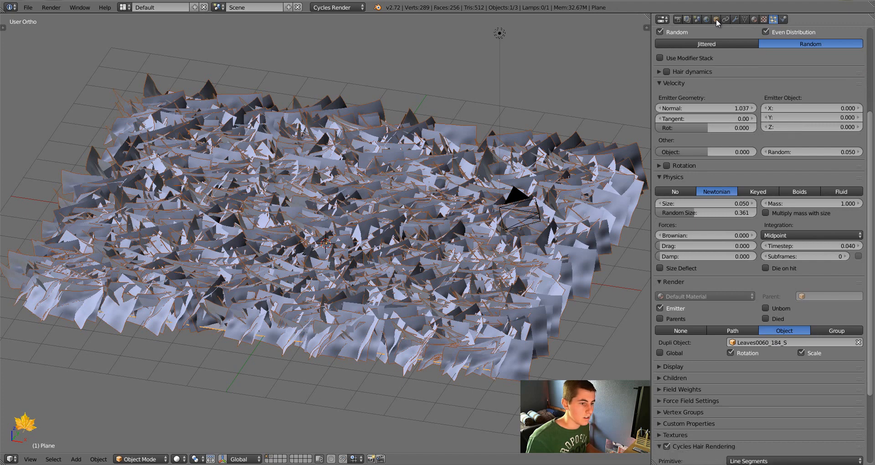
pyautogui.click(683, 412)
pyautogui.click(786, 426)
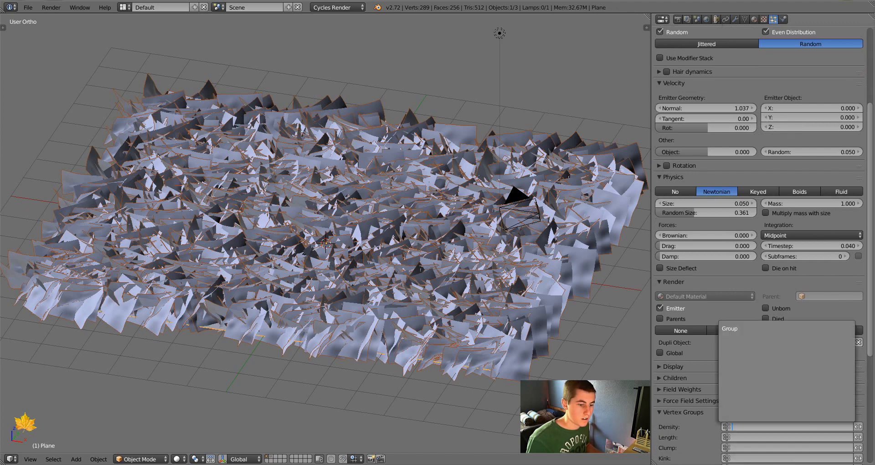
pyautogui.click(738, 328)
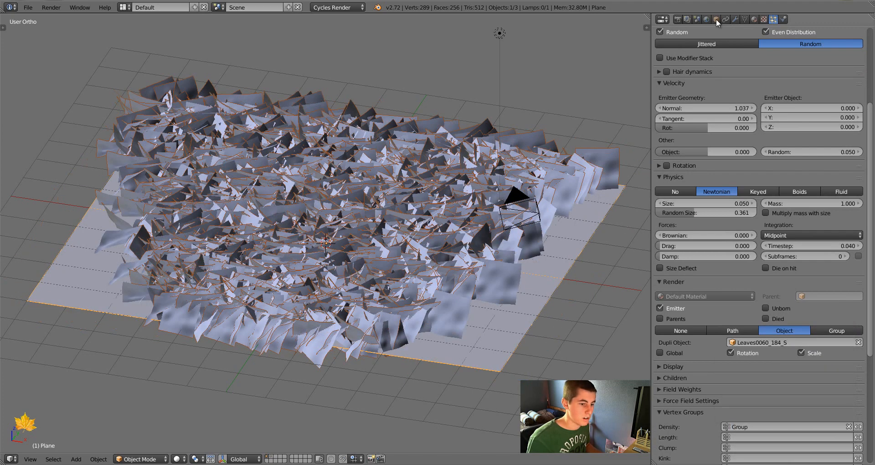
pyautogui.click(683, 412)
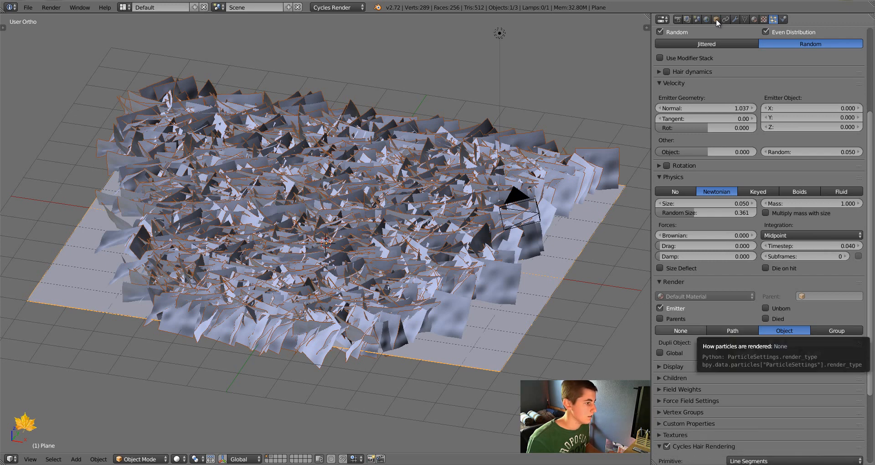
# Step: Set the particles' Brownian force to 0.090 and their random velocity to 0.080
pyautogui.moveTo(716, 236); pyautogui.dragTo(727, 236)
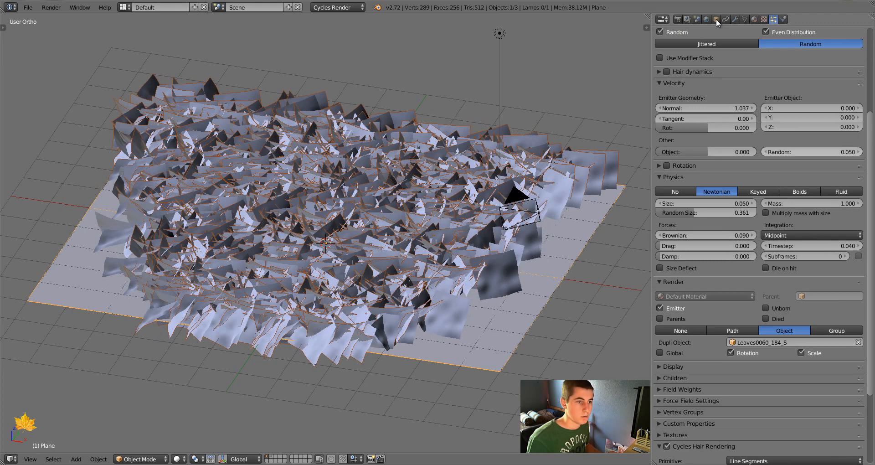
pyautogui.click(858, 152)
pyautogui.click(858, 152)
pyautogui.click(859, 152)
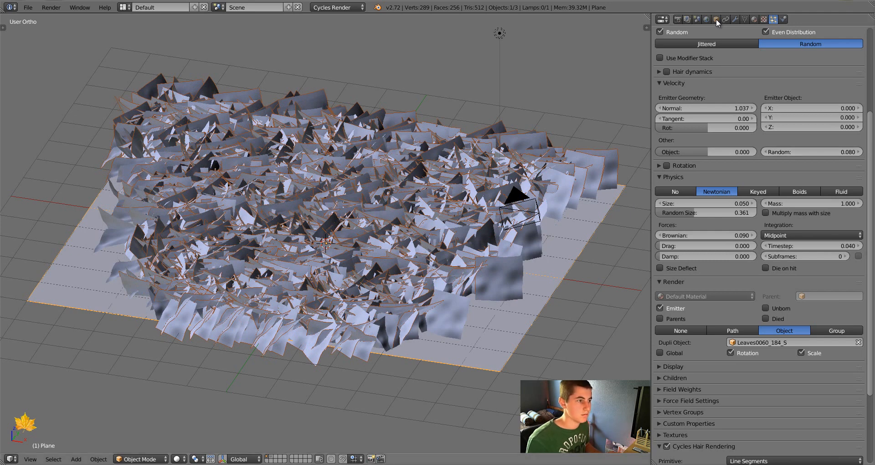
# Step: Select the lamp, change its type to Sun and set its size to 0.04
pyautogui.rightClick(499, 33)
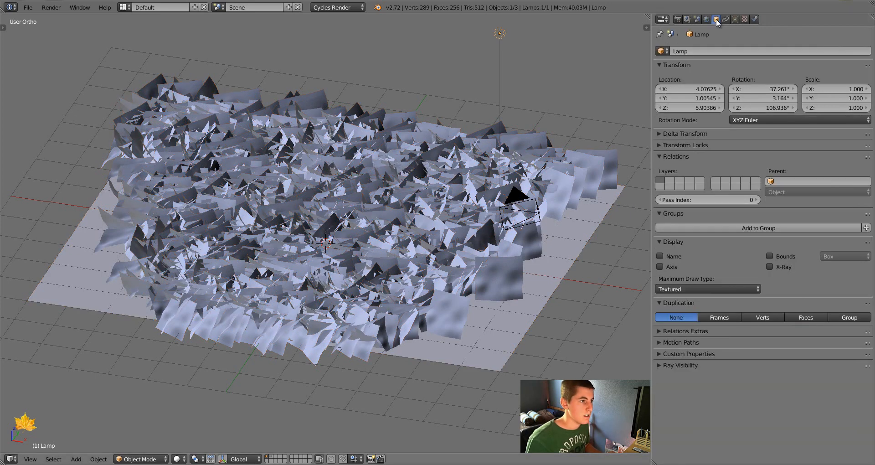
pyautogui.click(734, 19)
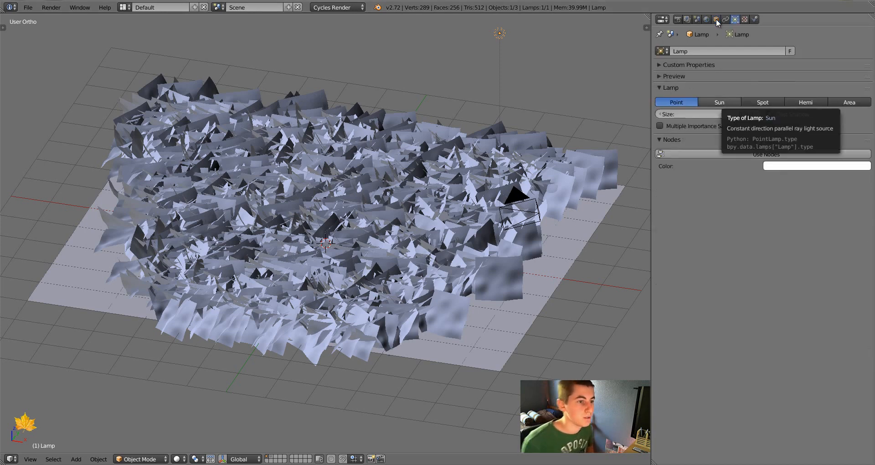
pyautogui.click(720, 102)
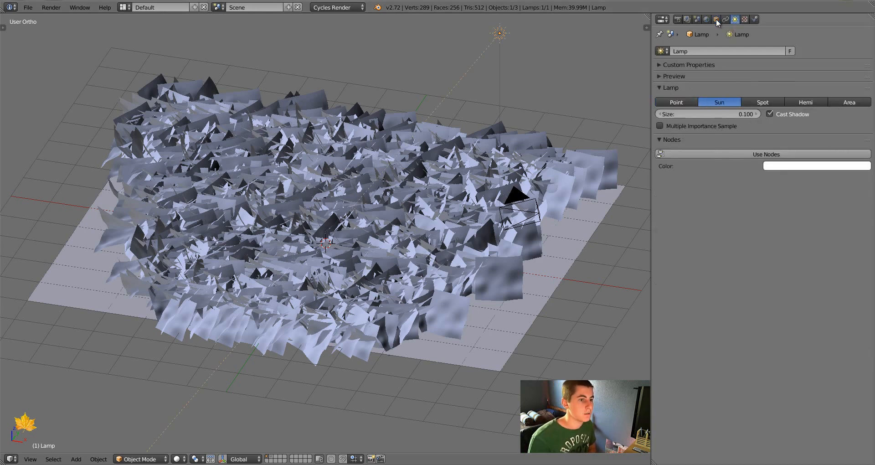
pyautogui.doubleClick(713, 114)
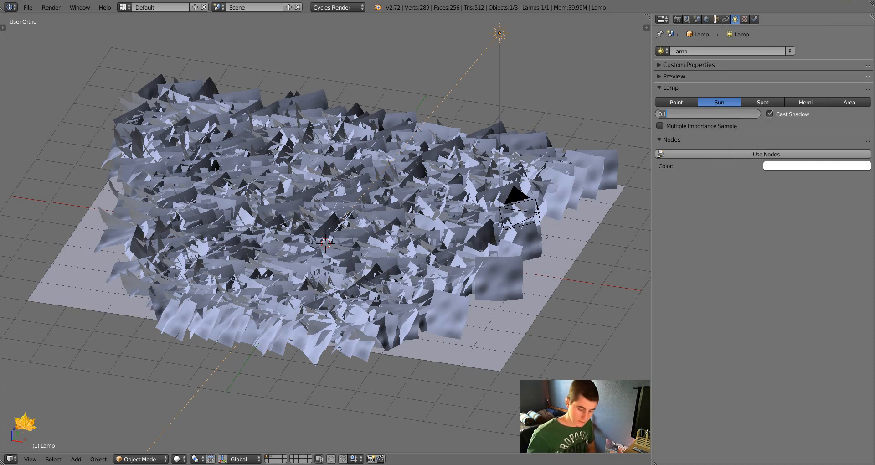
pyautogui.write('0')
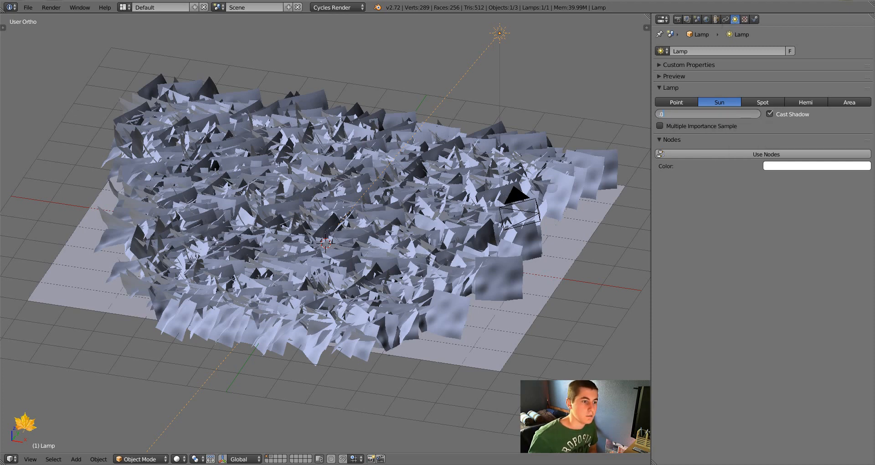
pyautogui.write('4')
pyautogui.press('Return')
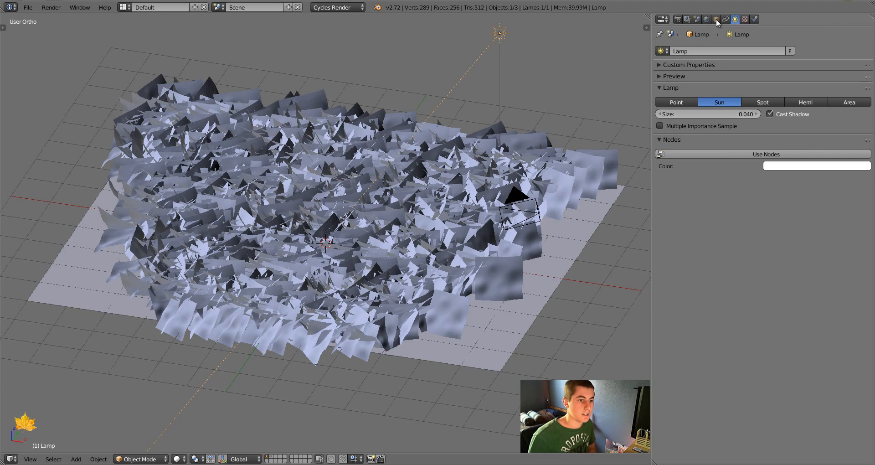
# Step: Enable nodes for the sun lamp, set its emission strength to 5 and tint its colour a pale warm orange
pyautogui.click(763, 154)
pyautogui.click(782, 182)
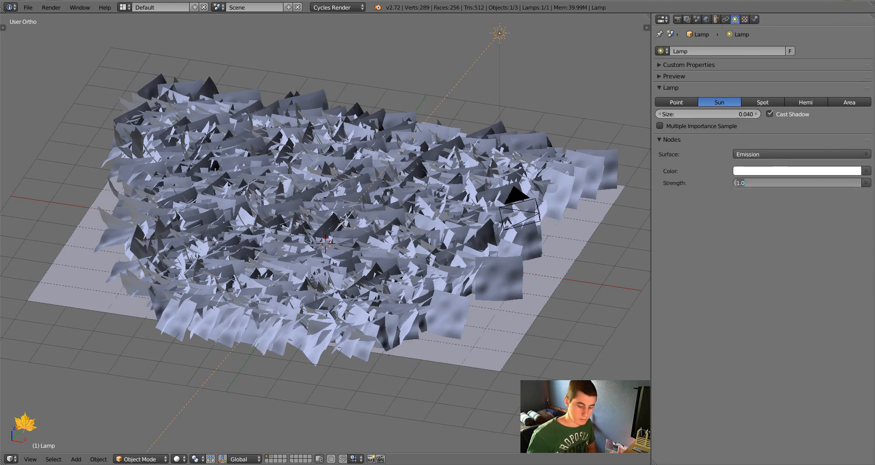
pyautogui.write('5')
pyautogui.press('Return')
pyautogui.click(797, 171)
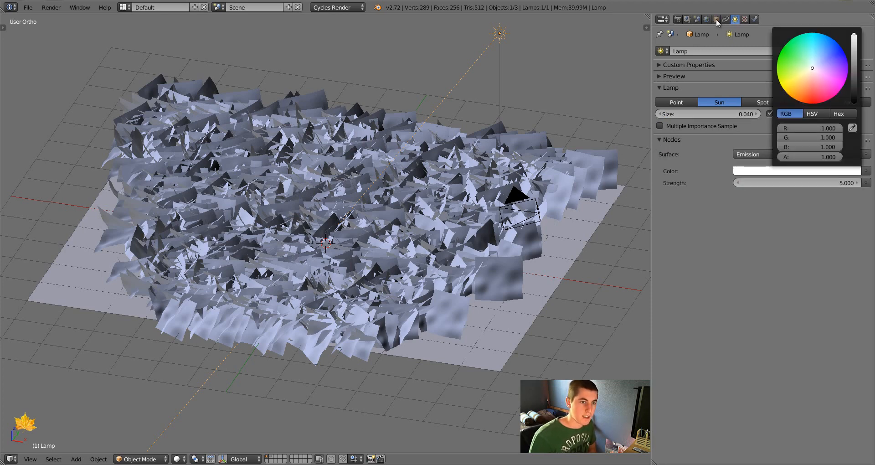
pyautogui.moveTo(812, 68); pyautogui.dragTo(809, 72)
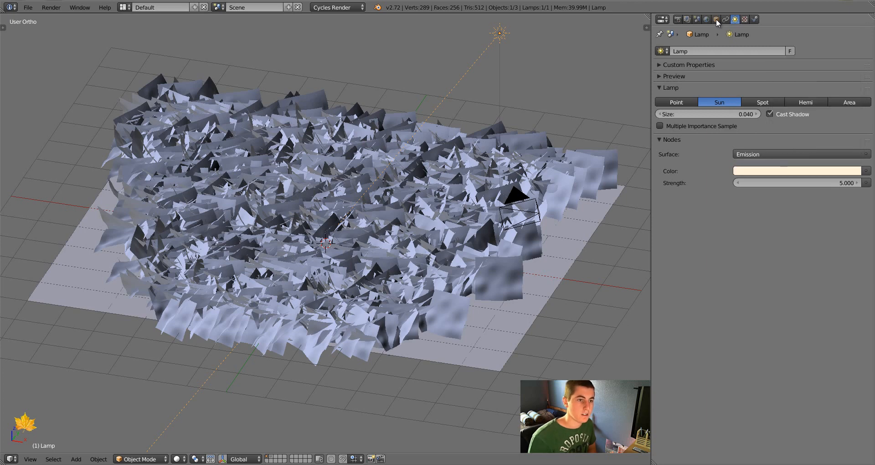
# Step: In side view, rotate the sun lamp about 62° and move it beyond the far end of the ground plane
pyautogui.press('KP_3')
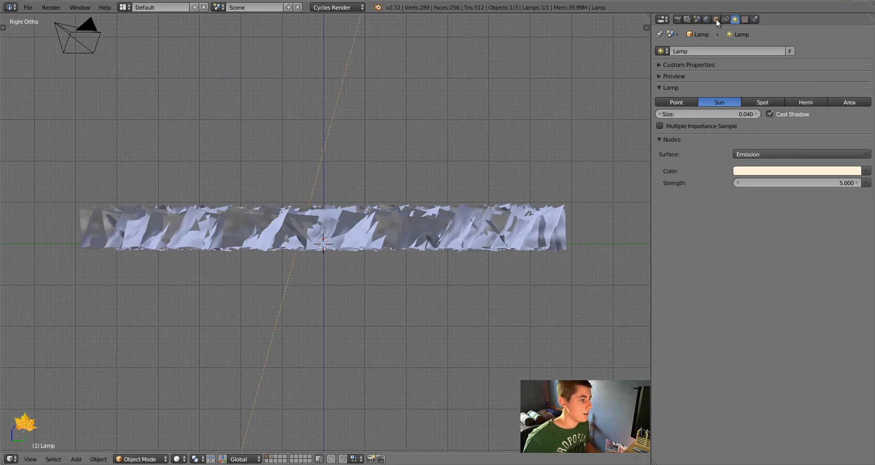
pyautogui.scroll(-5, 325, 233)
pyautogui.press('r')
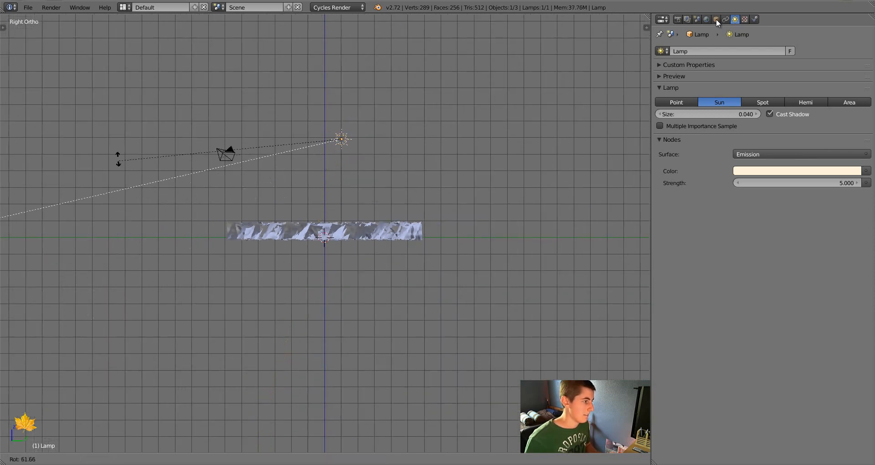
pyautogui.click(118, 160)
pyautogui.press('g')
pyautogui.click(329, 293)
# Step: Rotate the sun lamp about 6° further, lower it towards the leaves and fine-tune its tilt so the rays run nearly horizontal
pyautogui.press('r')
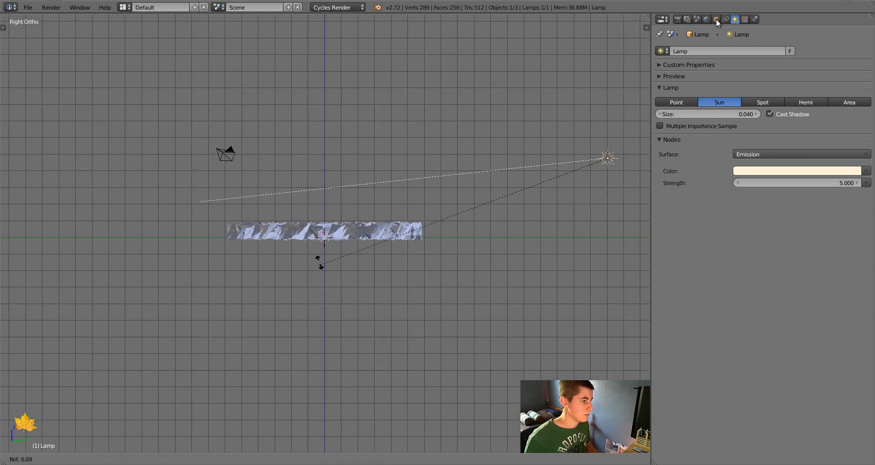
pyautogui.click(318, 259)
pyautogui.press('g')
pyautogui.click(312, 290)
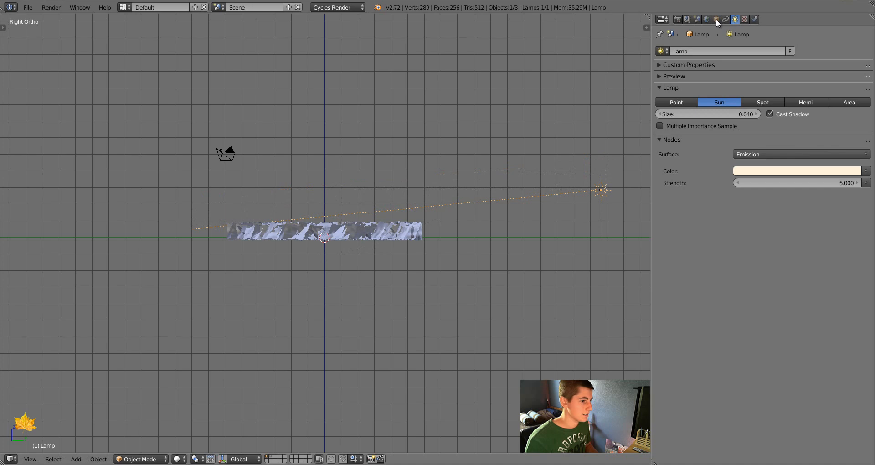
pyautogui.press('r')
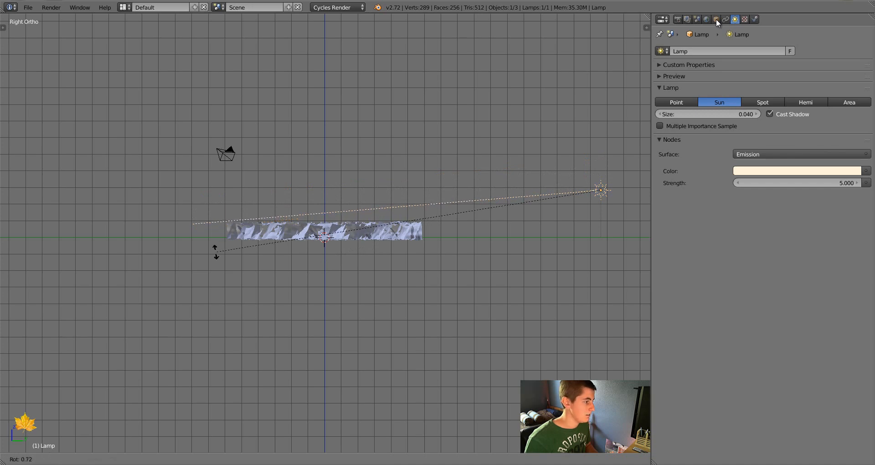
pyautogui.click(216, 254)
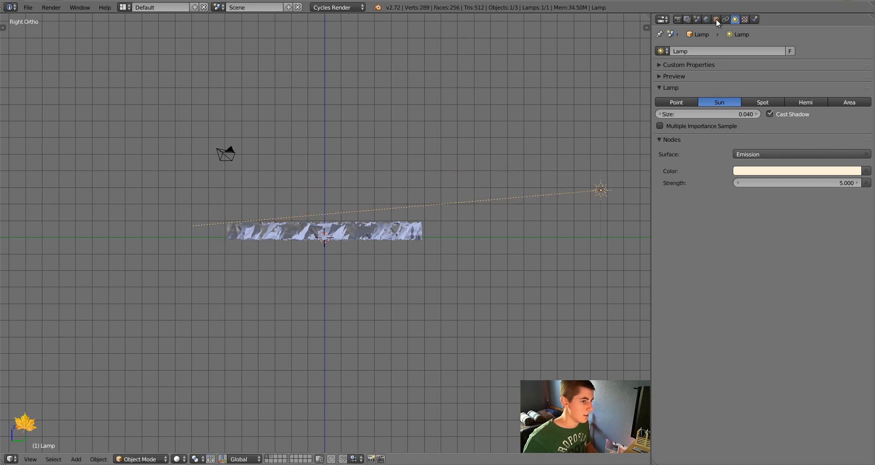
# Step: In top view, rotate the sun lamp so it shines diagonally across the ground plane and shift its position slightly
pyautogui.press('KP_7')
pyautogui.press('r')
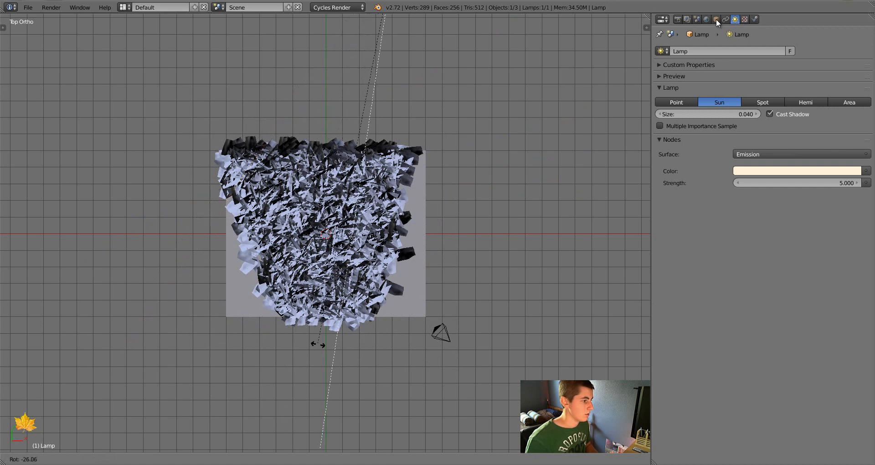
pyautogui.click(293, 336)
pyautogui.press('g')
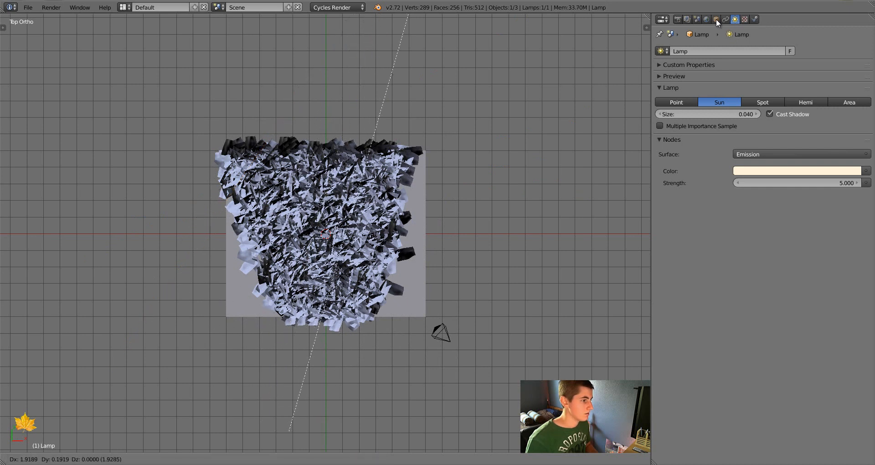
pyautogui.click(322, 329)
# Step: Select the ground plane and turn off rendering of the Emitter in its particle system
pyautogui.rightClick(319, 273)
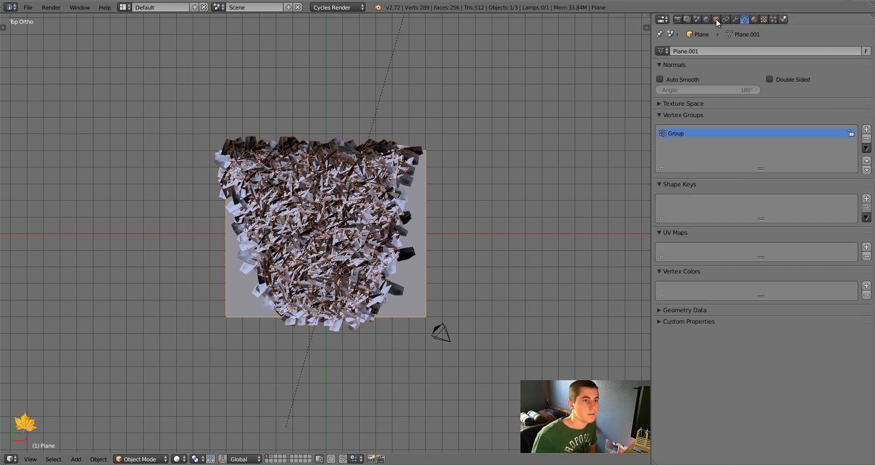
pyautogui.click(773, 19)
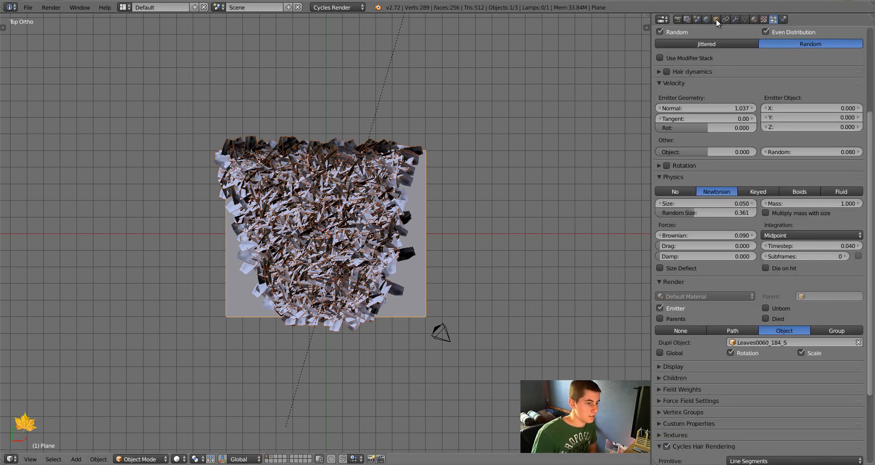
pyautogui.click(661, 308)
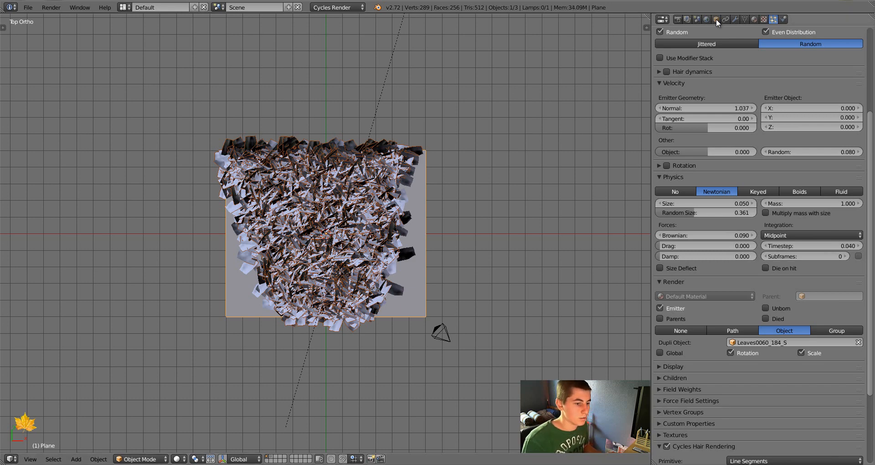
pyautogui.click(755, 19)
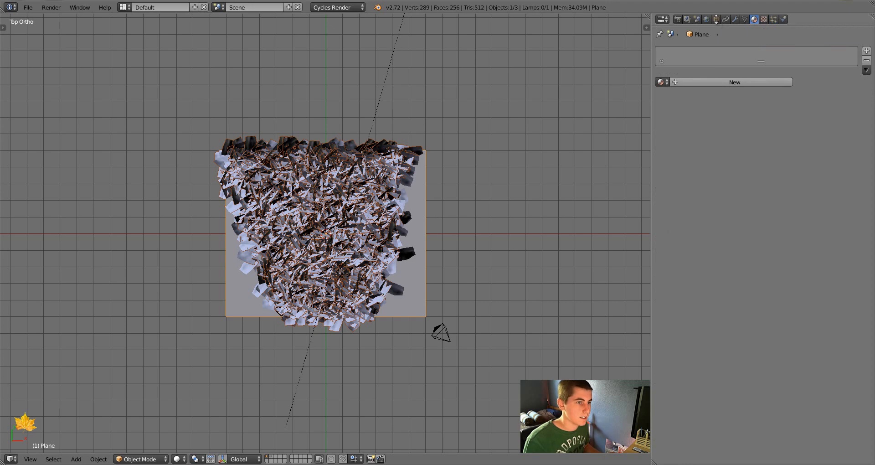
pyautogui.click(774, 19)
pyautogui.hotkey('ctrl', 'z')
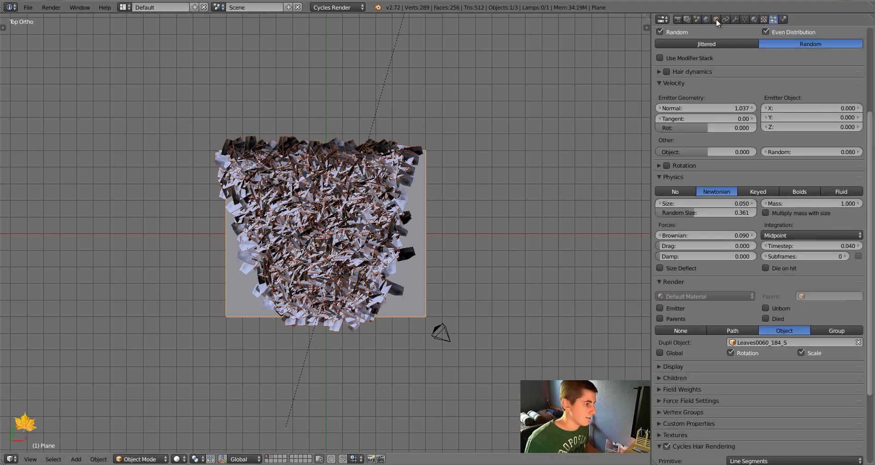
# Step: Deselect everything and import sunrise.jpg from the Skies folder as an image plane with a Diffuse & Transparent material
pyautogui.press('a')
pyautogui.moveTo(353, 219); pyautogui.dragTo(319, 161, button='middle')
pyautogui.hotkey('shift', 'a')
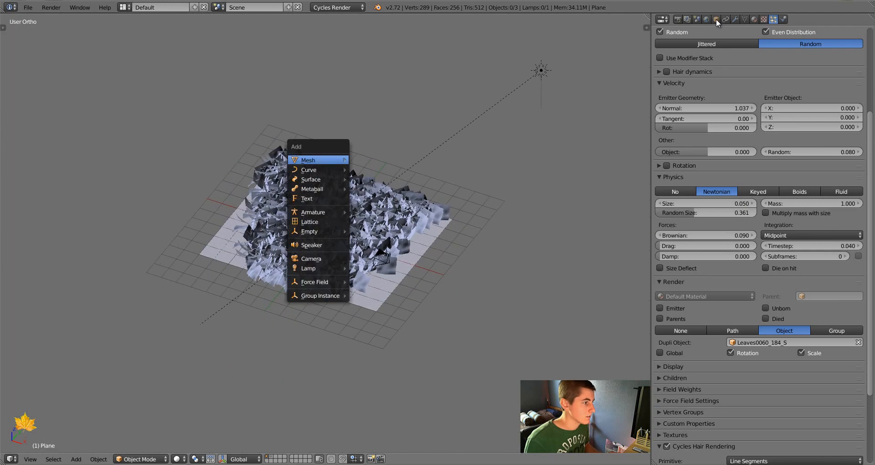
pyautogui.moveTo(319, 160)
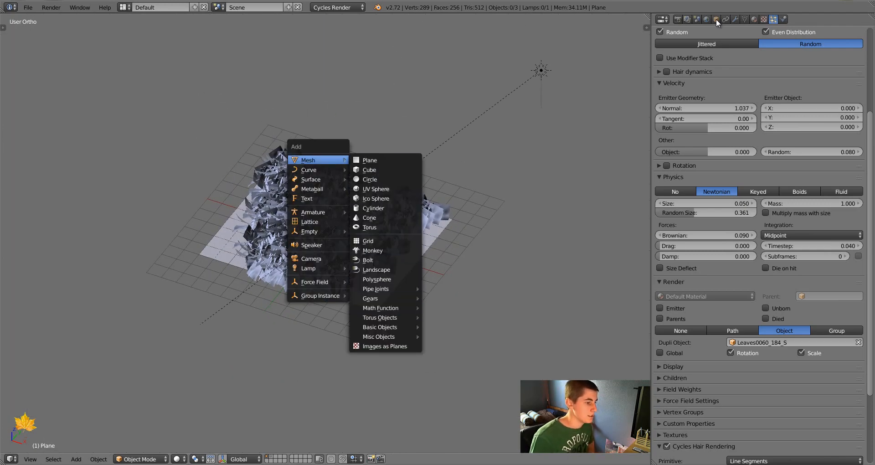
pyautogui.click(385, 346)
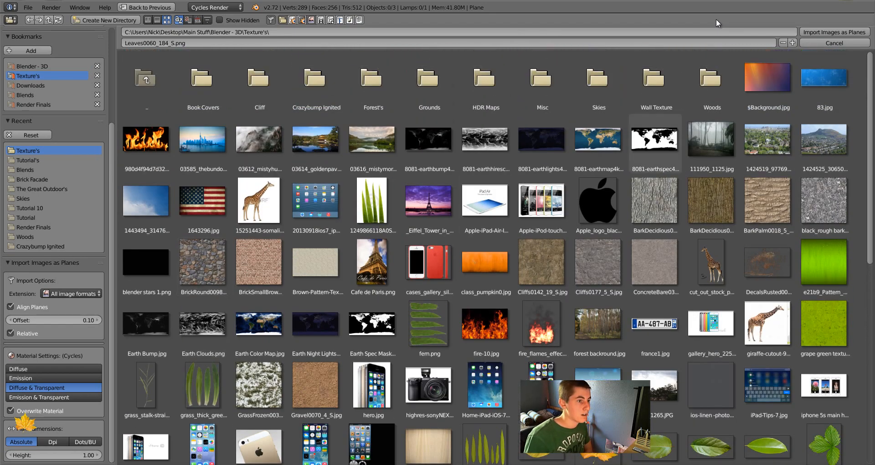
pyautogui.click(598, 84)
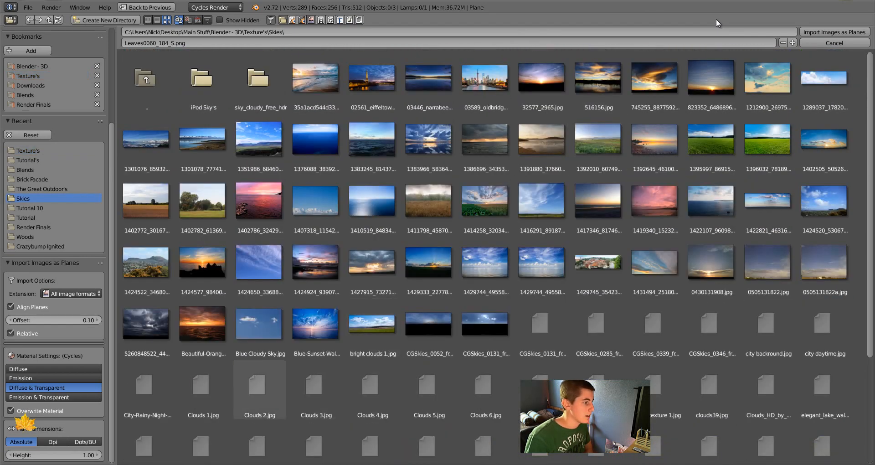
pyautogui.scroll(-5, 259, 387)
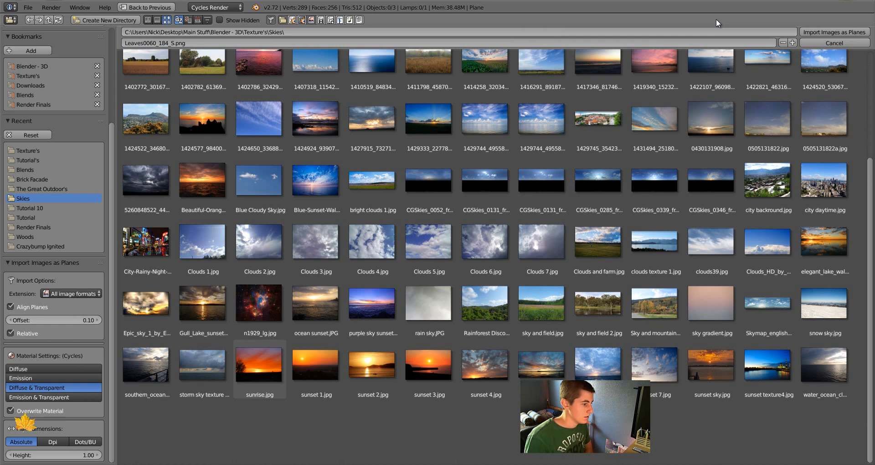
pyautogui.click(259, 367)
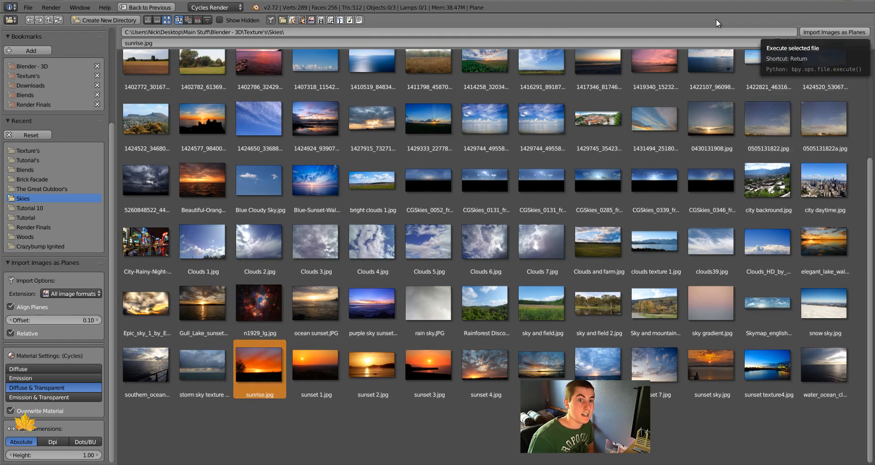
pyautogui.press('Return')
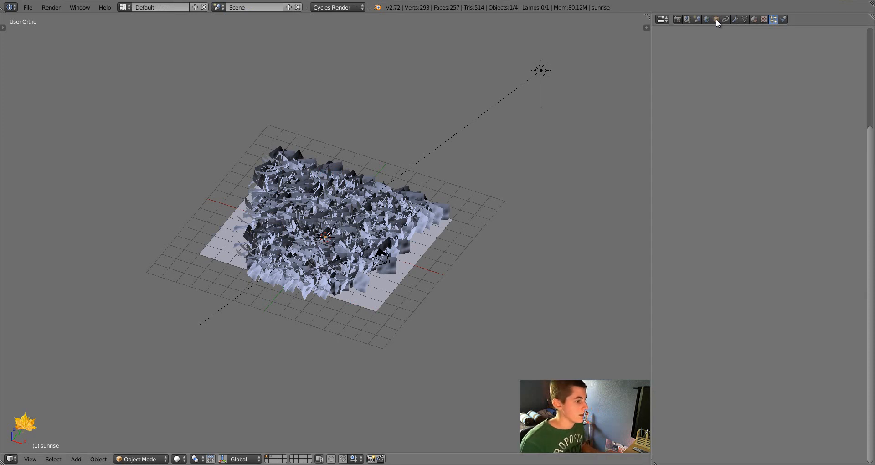
# Step: Check the sunrise plane's material settings and undo the import of the plane
pyautogui.press('x')
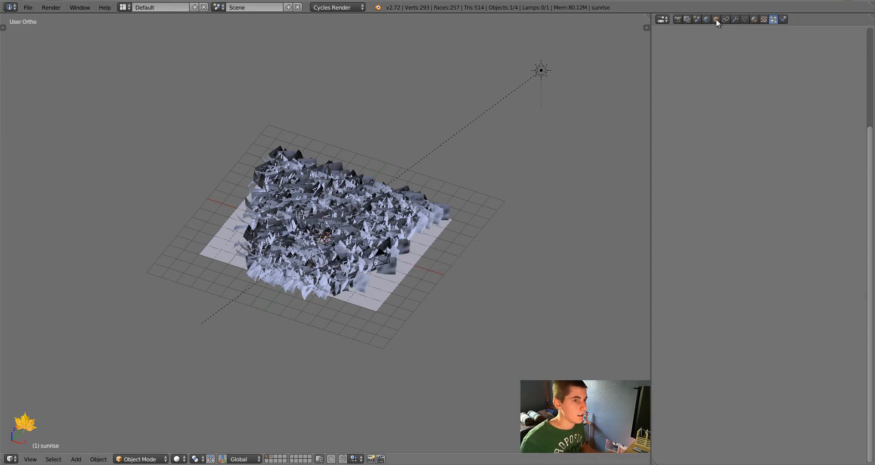
pyautogui.click(754, 20)
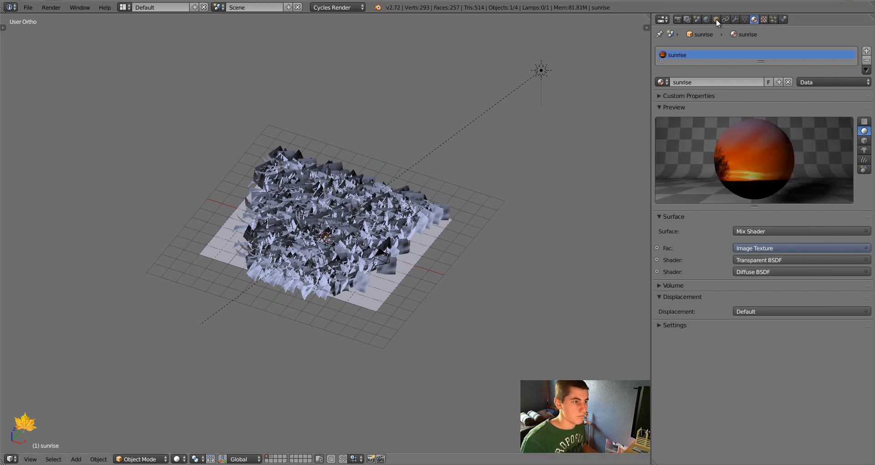
pyautogui.moveTo(648, 16); pyautogui.dragTo(648, 172)
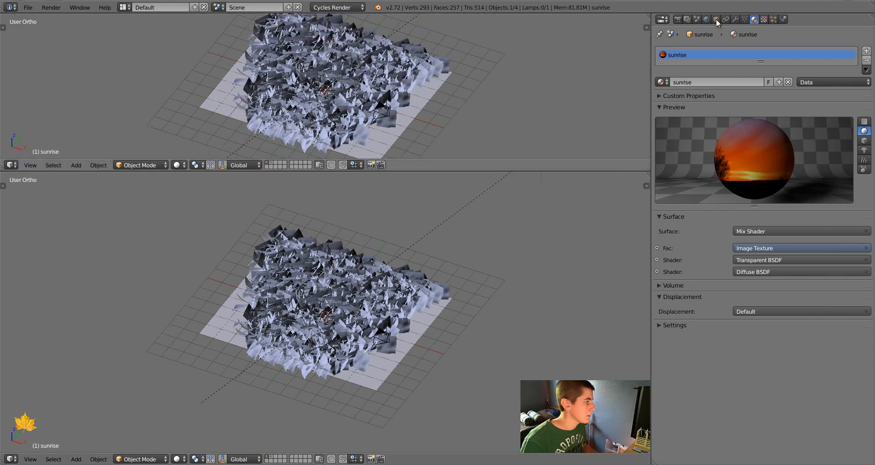
pyautogui.hotkey('ctrl', 'z')
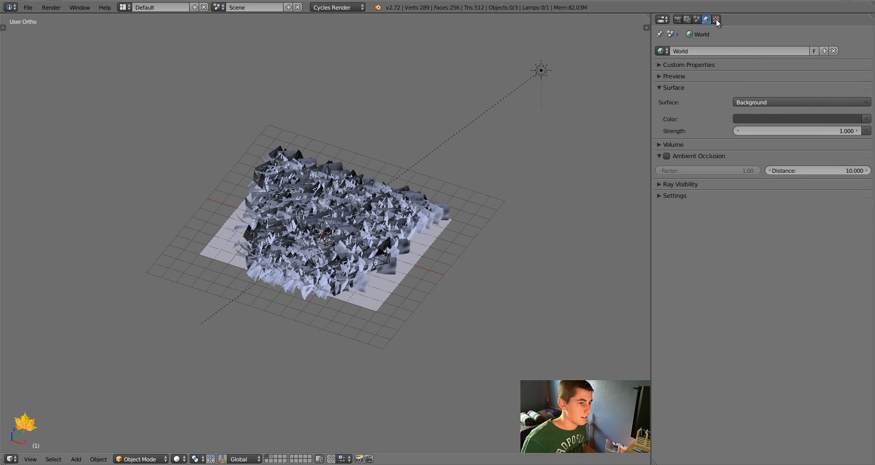
# Step: Import sunrise.jpg from the Skies folder as an image plane with an Emission material
pyautogui.hotkey('shift', 'a')
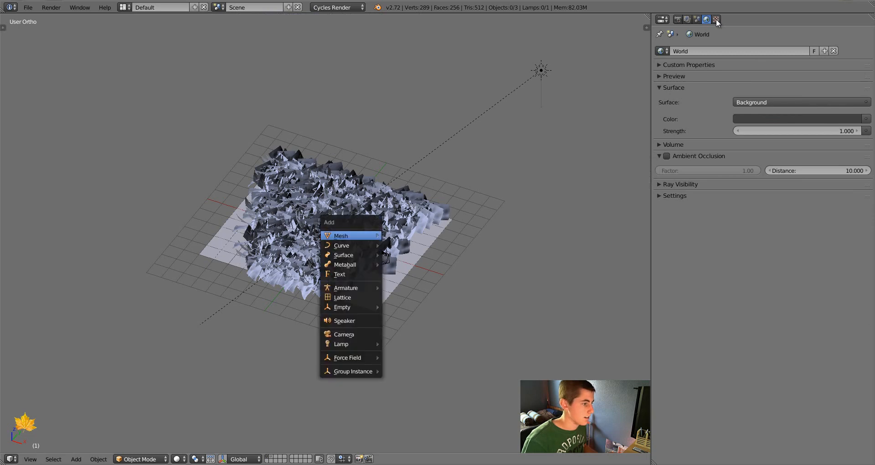
pyautogui.moveTo(342, 234)
pyautogui.click(413, 419)
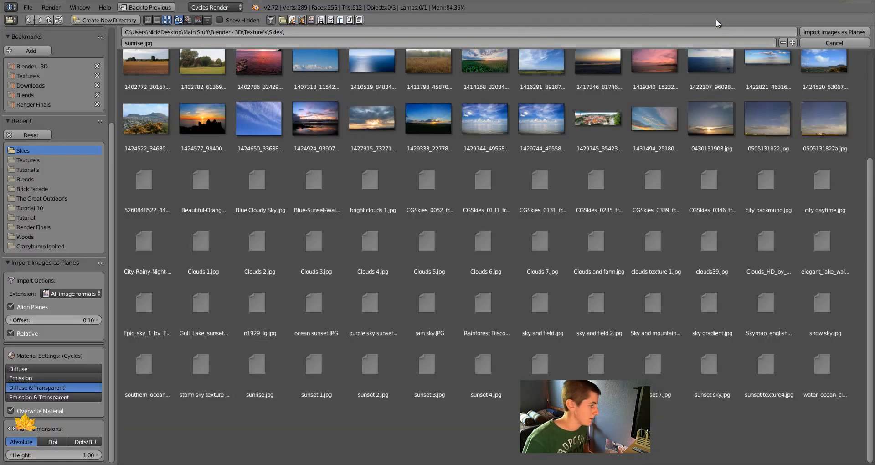
pyautogui.click(54, 378)
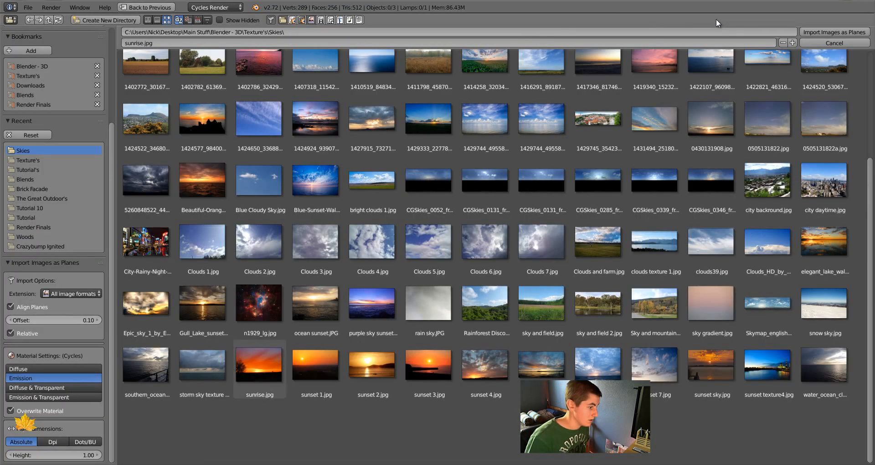
pyautogui.click(259, 365)
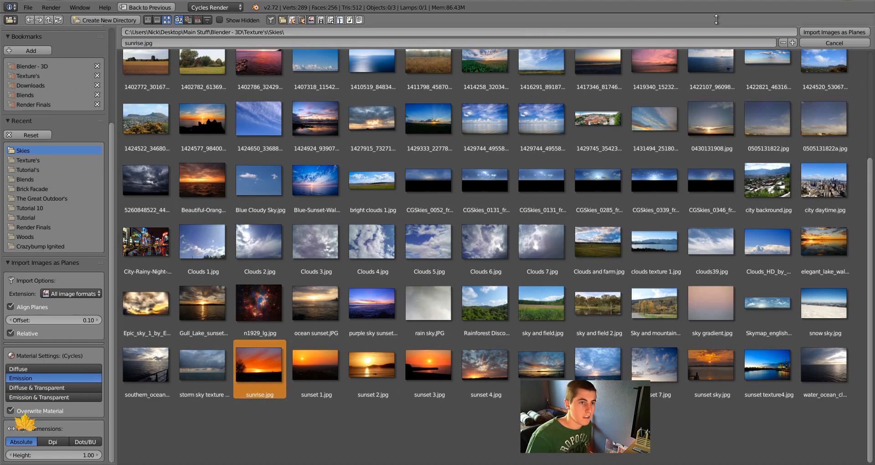
pyautogui.click(835, 32)
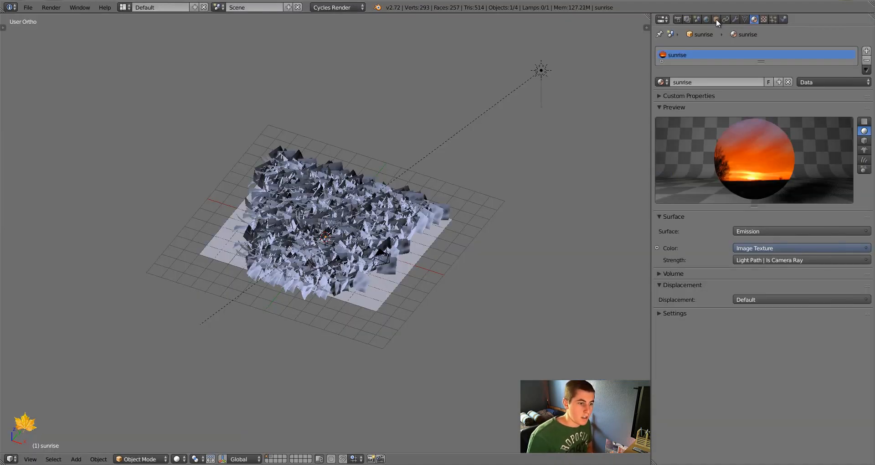
# Step: Remove the Light Path input from the sunrise material's emission strength and look over the plane's ray visibility settings
pyautogui.click(657, 248)
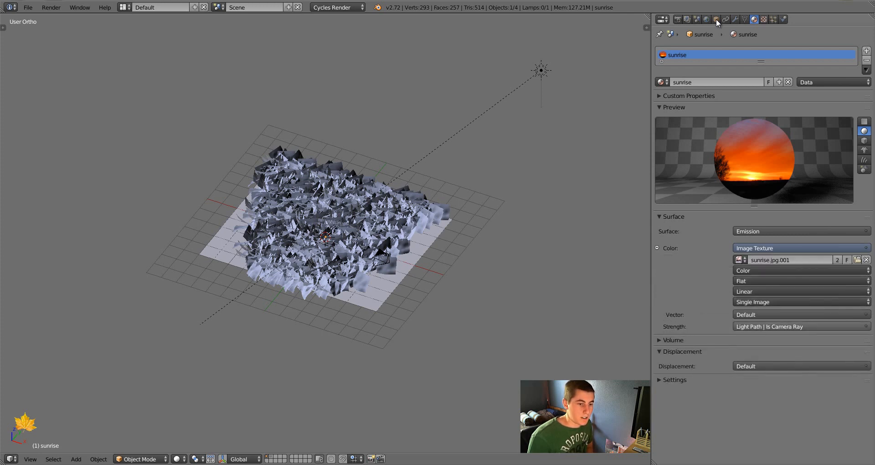
pyautogui.click(802, 327)
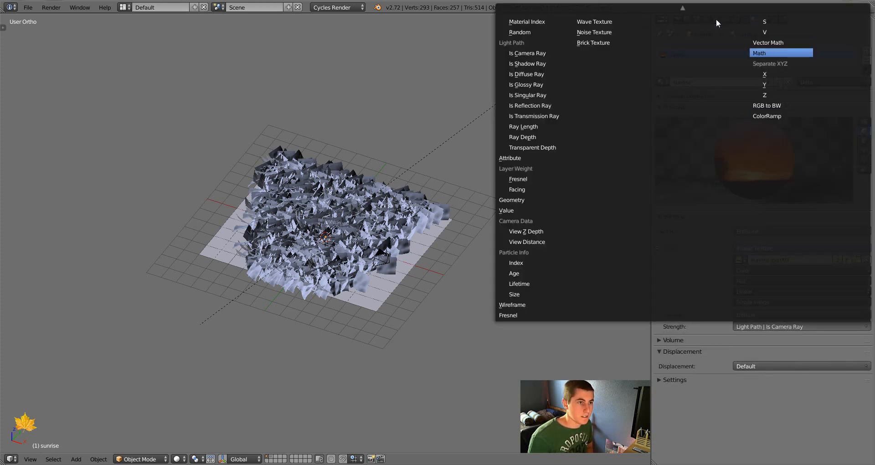
pyautogui.scroll(5, 775, 53)
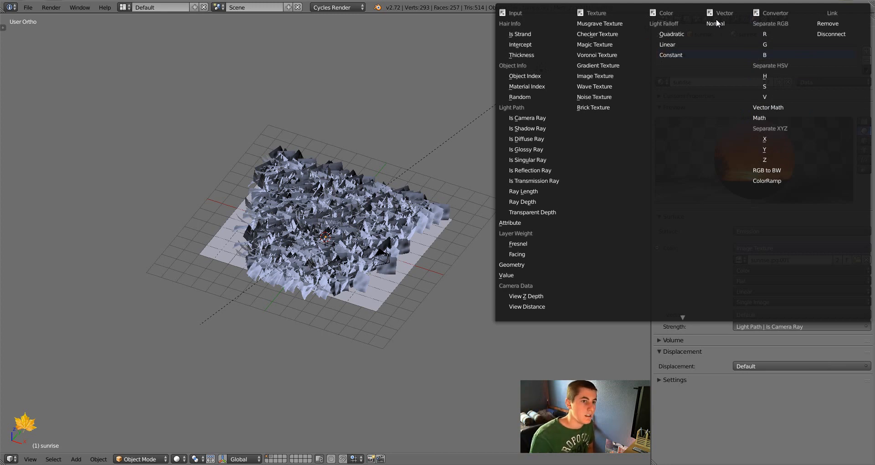
pyautogui.click(827, 24)
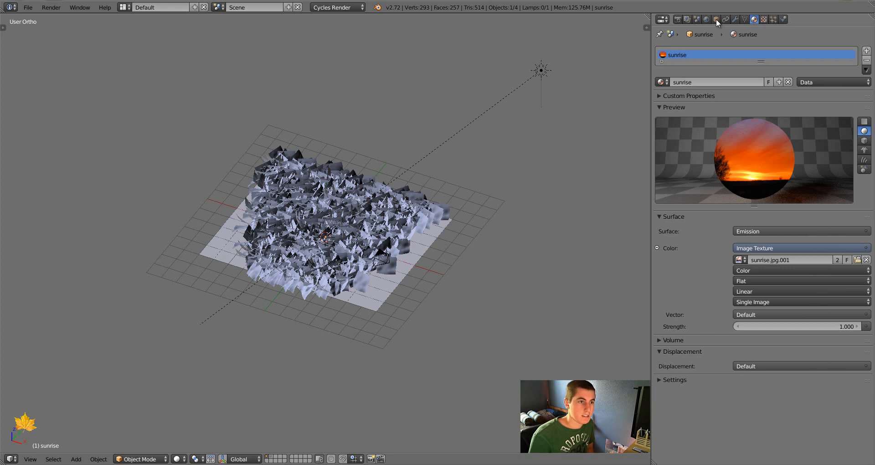
pyautogui.click(716, 20)
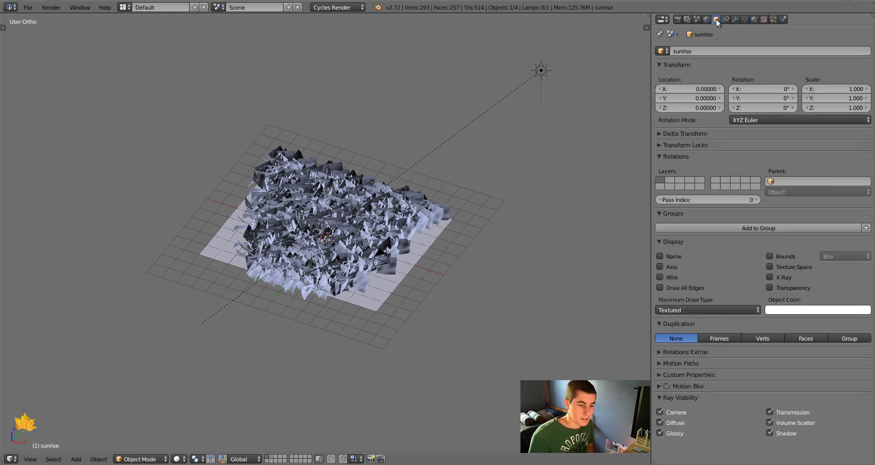
pyautogui.press('a')
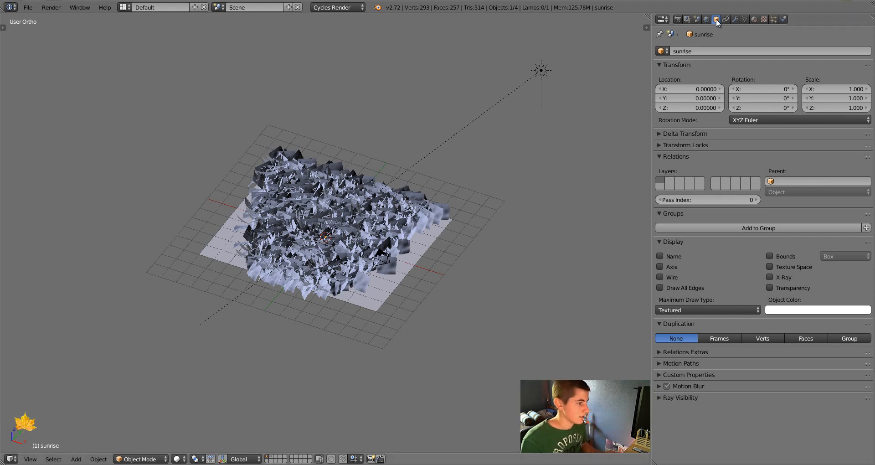
# Step: Scale the sunrise plane up to about 15.6 and rotate it 90° about the X axis so it stands upright
pyautogui.press('s')
pyautogui.click(433, 262)
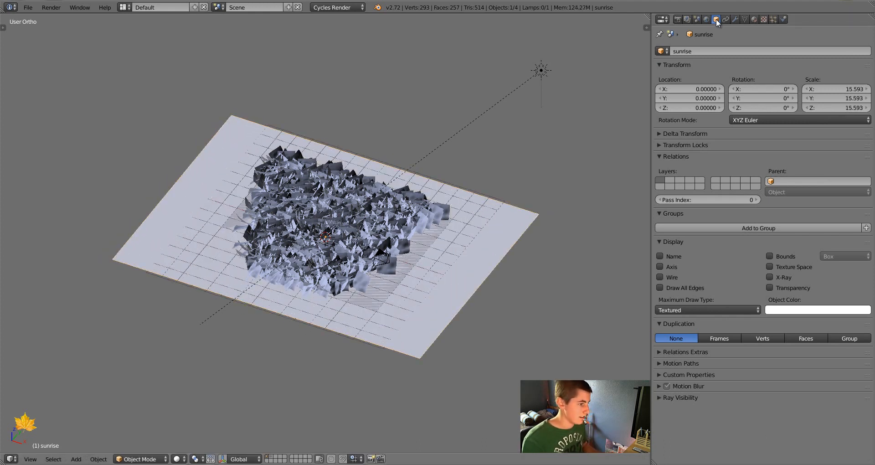
pyautogui.press('r')
pyautogui.press('x')
pyautogui.press('9')
pyautogui.press('0')
pyautogui.press('Return')
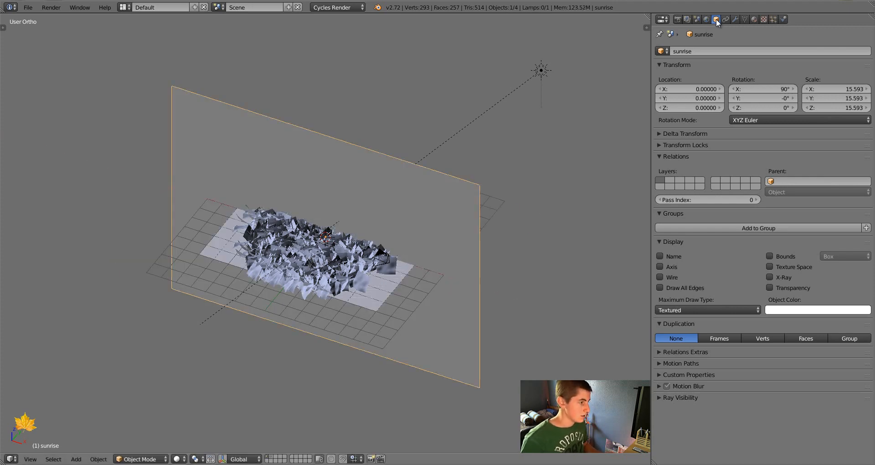
# Step: Move the sunrise plane behind the leaves to about Y 9, Z 4.1 and scale it down to about 9.8
pyautogui.press('KP_3')
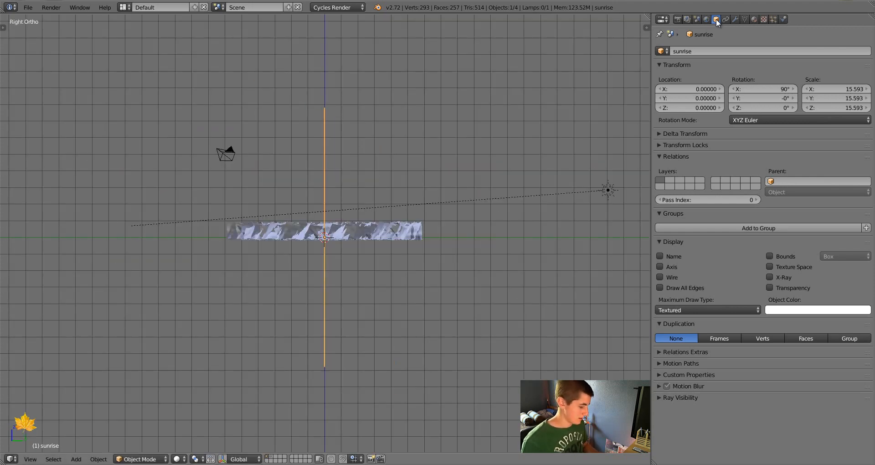
pyautogui.press('g')
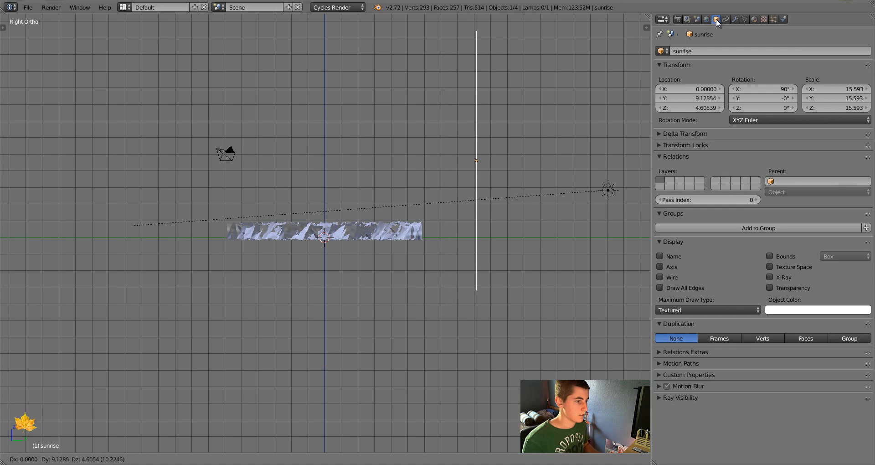
pyautogui.press('Return')
pyautogui.press('s')
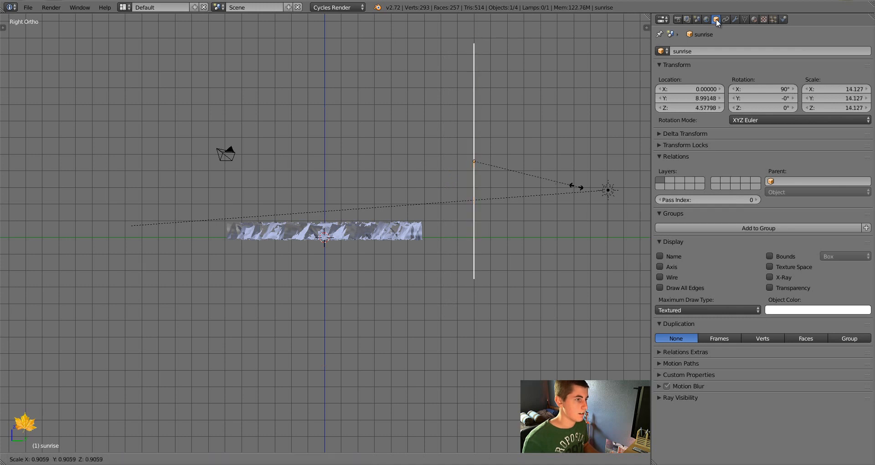
pyautogui.click(545, 175)
pyautogui.press('g')
pyautogui.press('z')
pyautogui.click(546, 183)
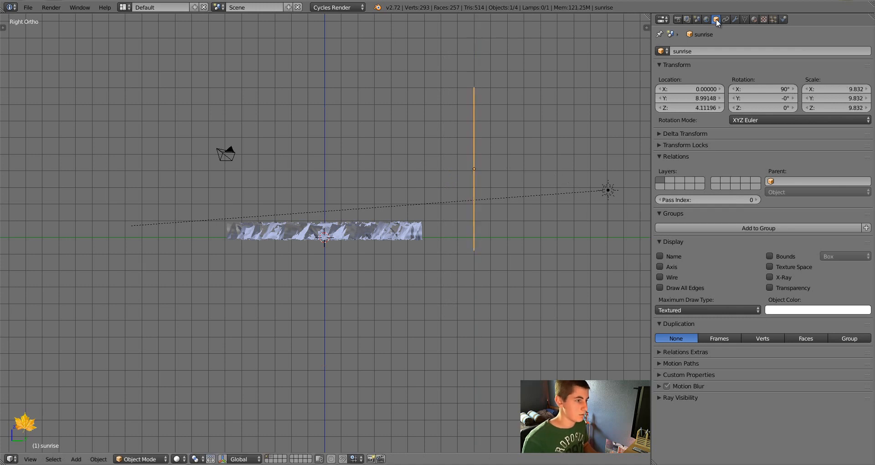
# Step: Look through the camera and move it low over the leaves to about X -0.64, Y -5.17, Z 0.86
pyautogui.press('KP_1')
pyautogui.scroll(6, 325, 233)
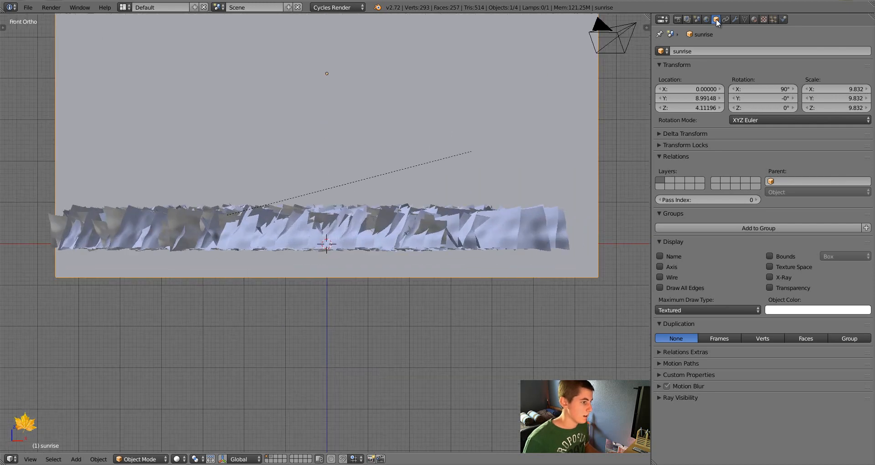
pyautogui.keyDown('shift'); pyautogui.moveTo(326, 232); pyautogui.dragTo(359, 262, button='middle'); pyautogui.keyUp('shift')
pyautogui.press('KP_0')
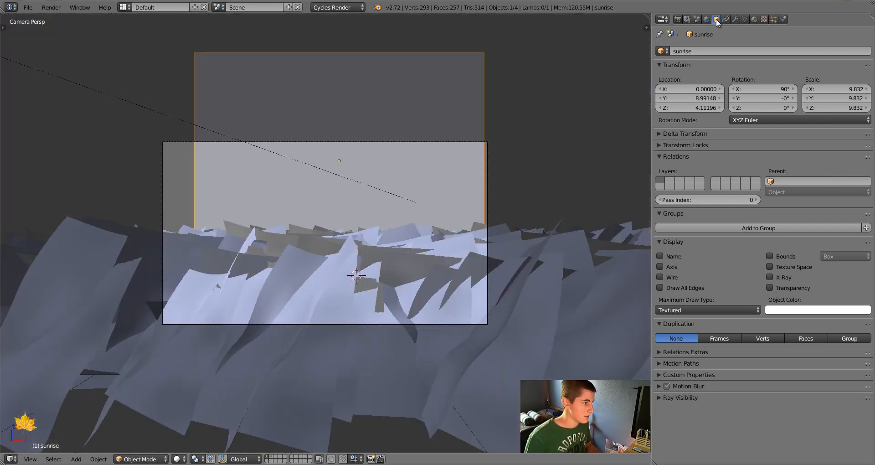
pyautogui.press('g')
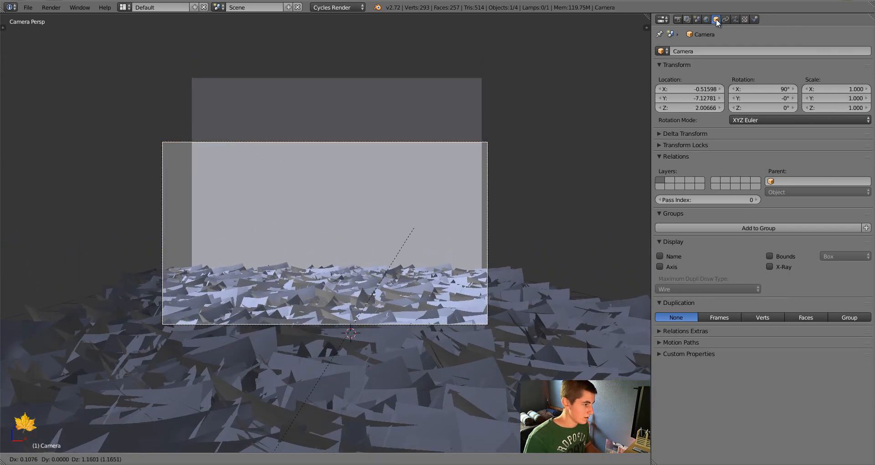
pyautogui.click(717, 23)
pyautogui.press('g')
pyautogui.press('y')
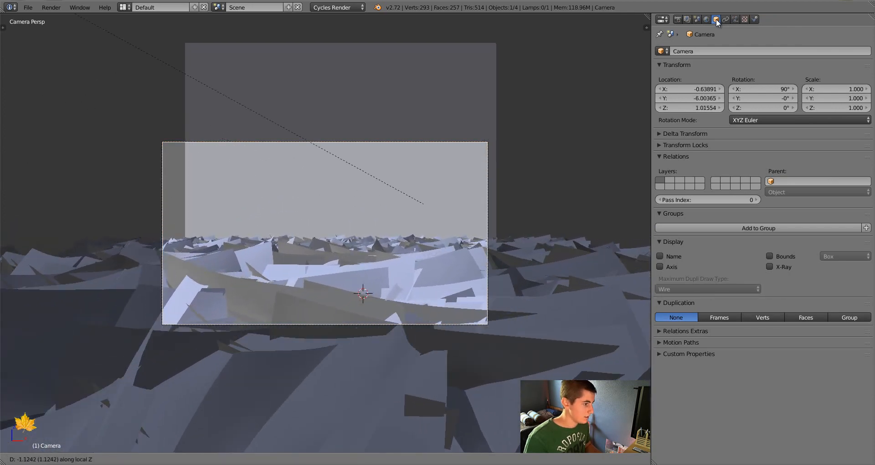
pyautogui.click(716, 23)
pyautogui.press('g')
pyautogui.click(716, 23)
# Step: Roll and tilt the camera to a rotation of about X 86.1°, Y 4.4°, Z -1.1°
pyautogui.press('r')
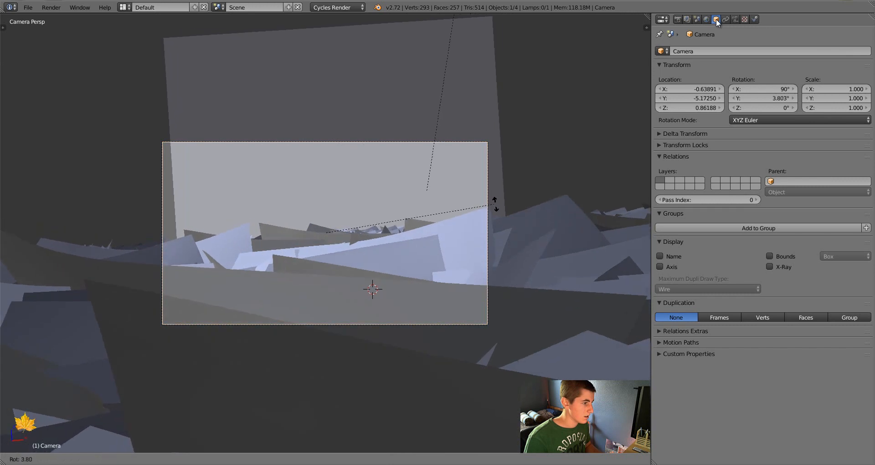
pyautogui.click(717, 23)
pyautogui.press('r')
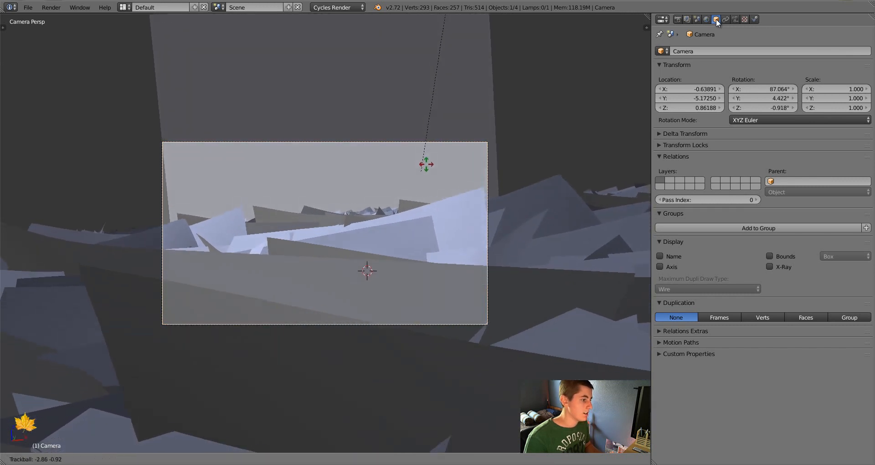
pyautogui.click(716, 23)
# Step: Display textures in the viewport and shift the sunrise plane to about X -0.24, Y 8.96, Z 3.56
pyautogui.rightClick(324, 168)
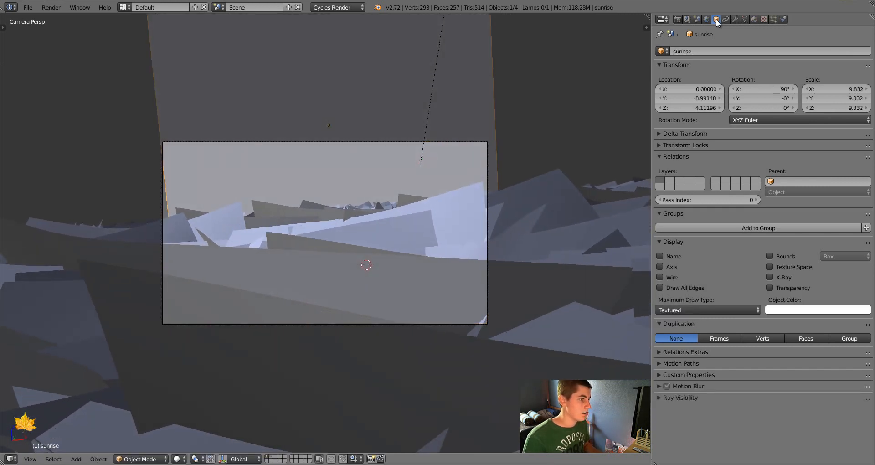
pyautogui.hotkey('shift', 'z')
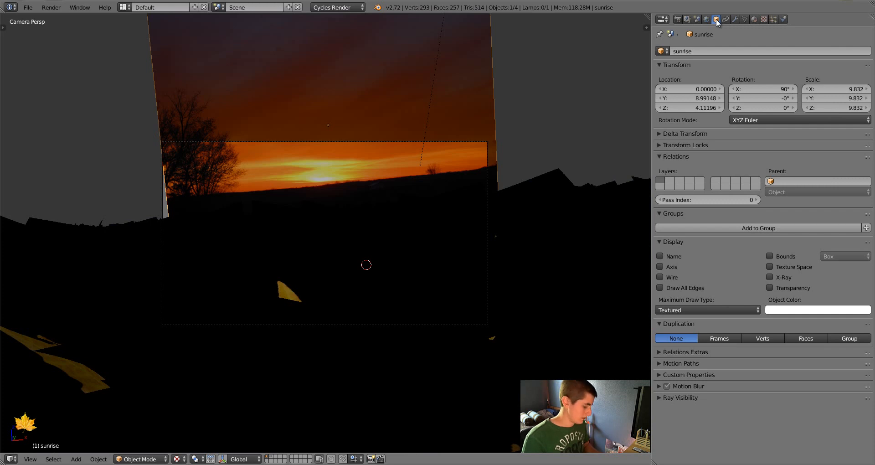
pyautogui.press('g')
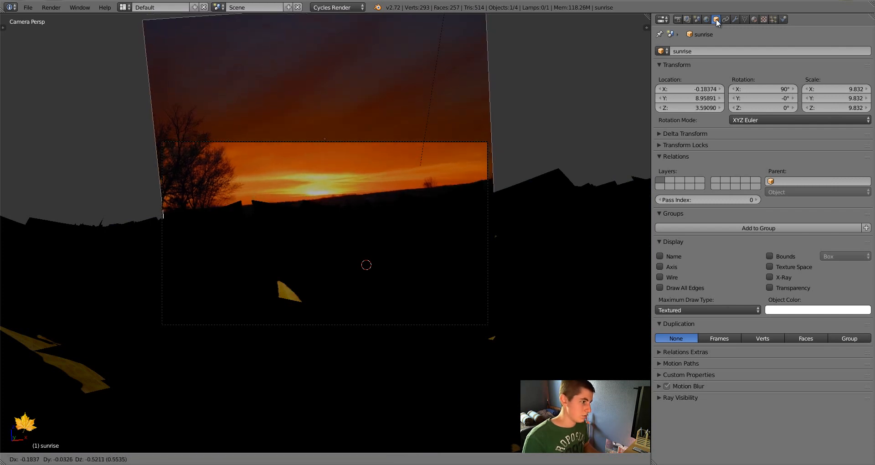
pyautogui.press('Return')
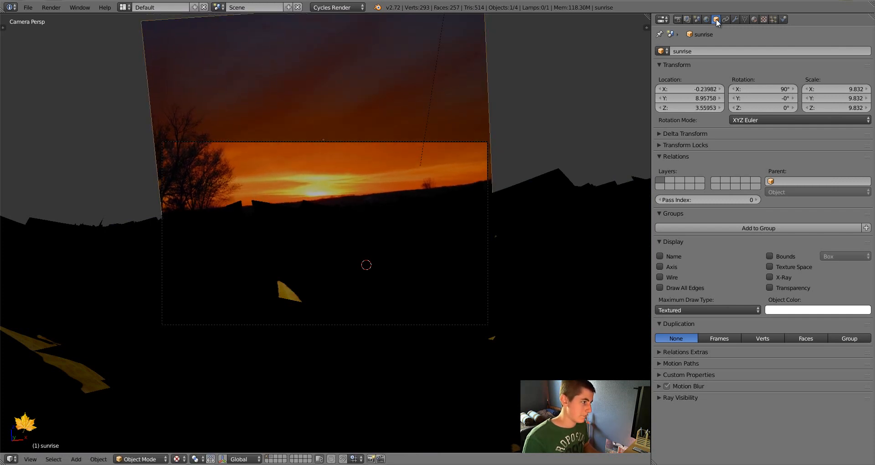
# Step: Rotate the sun lamp slightly in the side view to about X 78.9°, Y 66°, Z 153.8°
pyautogui.hotkey('ctrl', 'z')
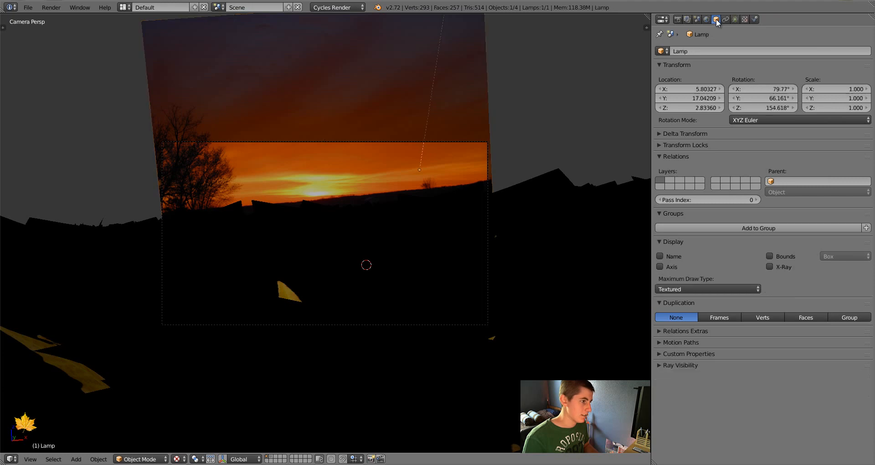
pyautogui.press('KP_3')
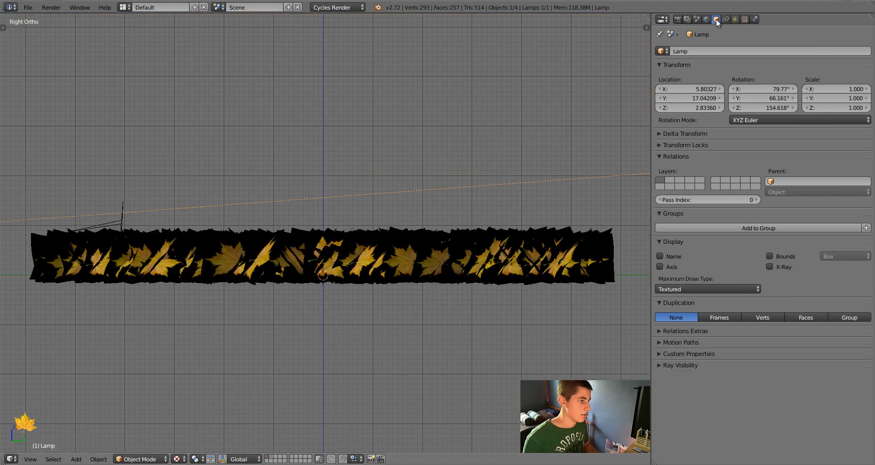
pyautogui.press('r')
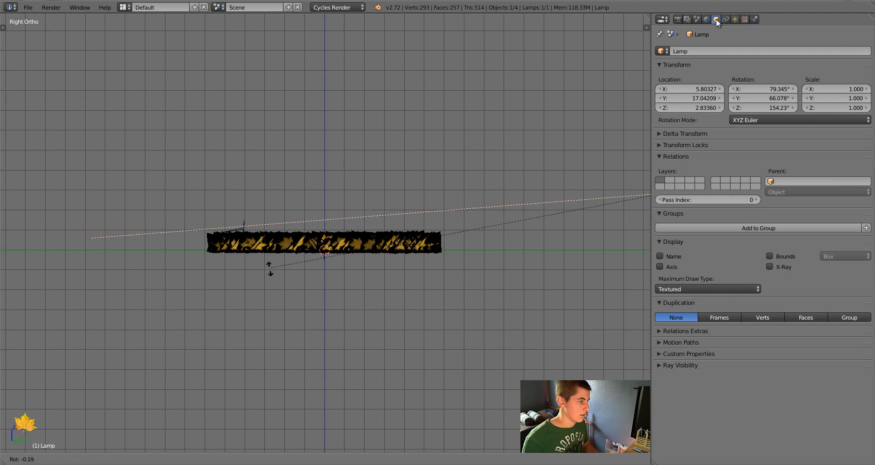
pyautogui.press('Return')
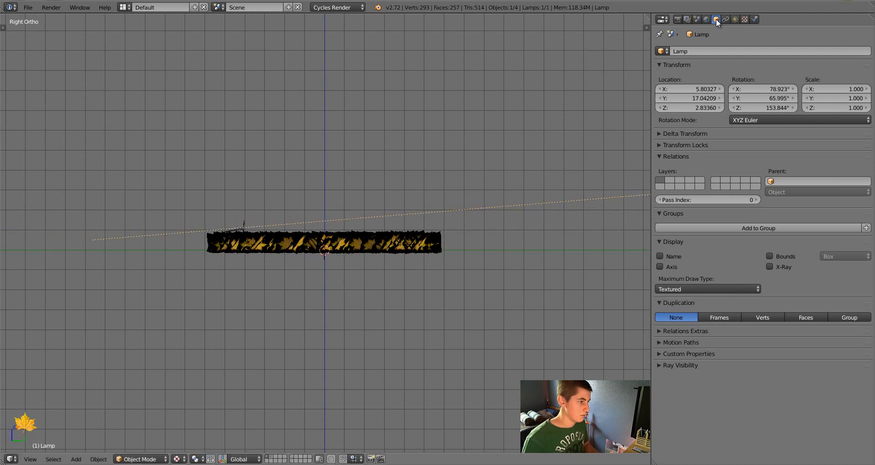
# Step: Align the lamp with the image's sun in the top view: location about X -0.55, Y 15.66, Z rotation about 171.6°
pyautogui.press('KP_7')
pyautogui.press('g')
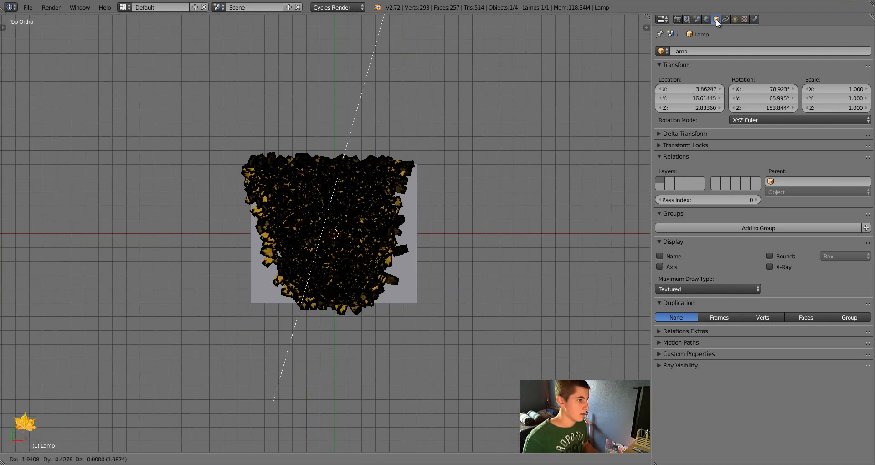
pyautogui.press('Return')
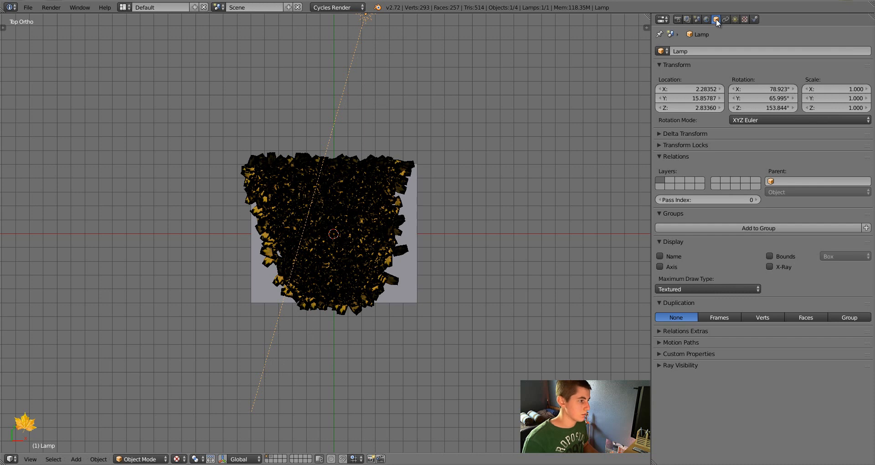
pyautogui.press('r')
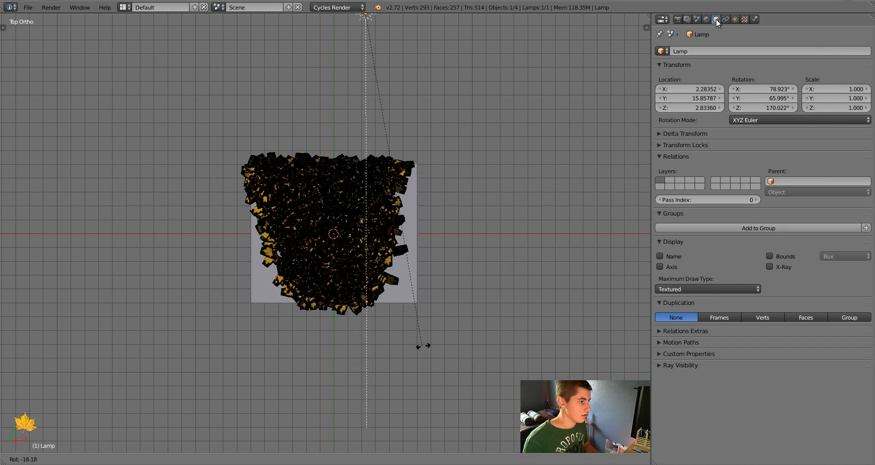
pyautogui.click(430, 343)
pyautogui.press('g')
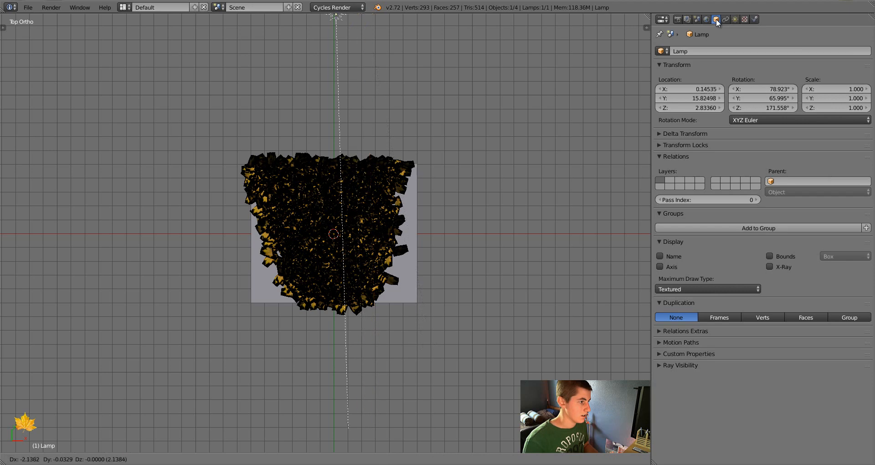
pyautogui.click(391, 345)
pyautogui.press('KP_0')
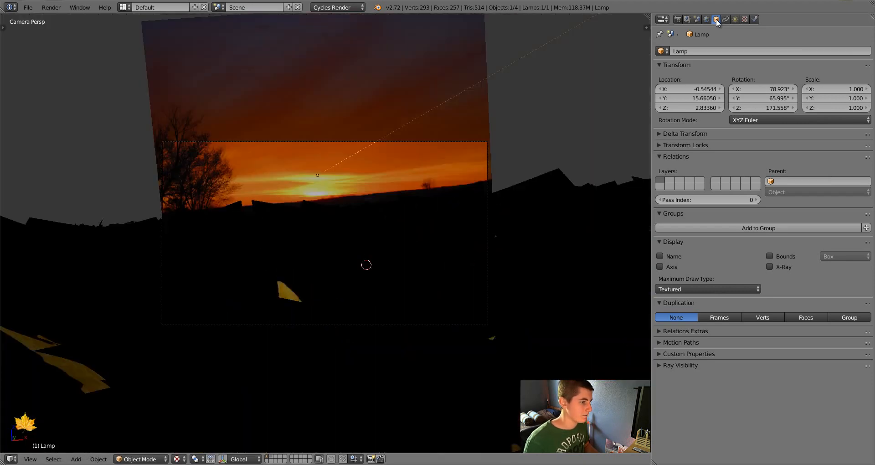
# Step: Shorten the camera's focal length to 28.13 mm
pyautogui.rightClick(488, 255)
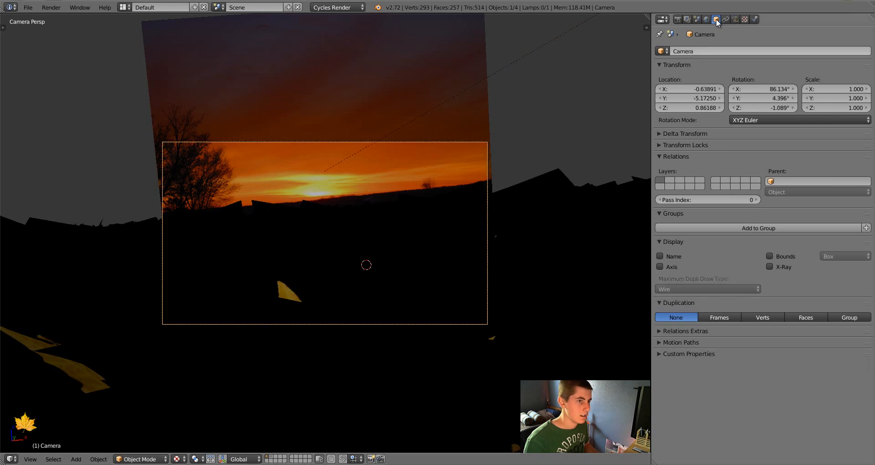
pyautogui.click(735, 20)
pyautogui.moveTo(708, 91); pyautogui.dragTo(676, 91)
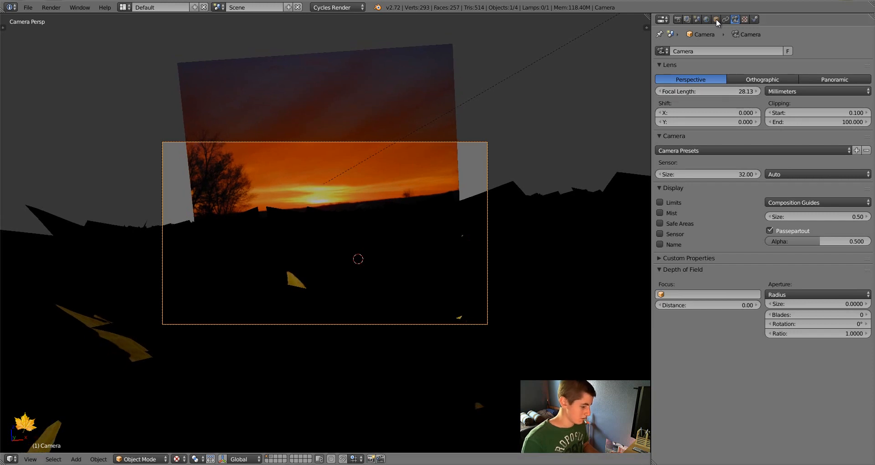
# Step: Tilt the camera slightly with a trackball rotation and raise it about 0.2 units along the global Z axis
pyautogui.press('r')
pyautogui.press('r')
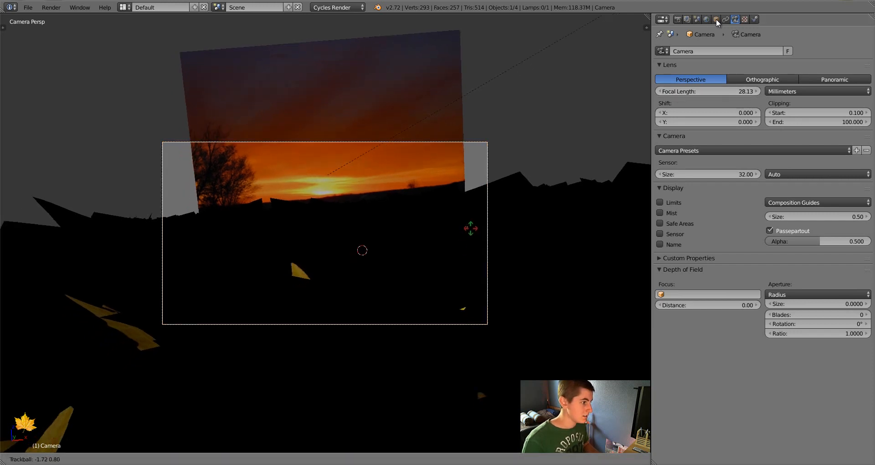
pyautogui.click(471, 222)
pyautogui.press('g')
pyautogui.press('z')
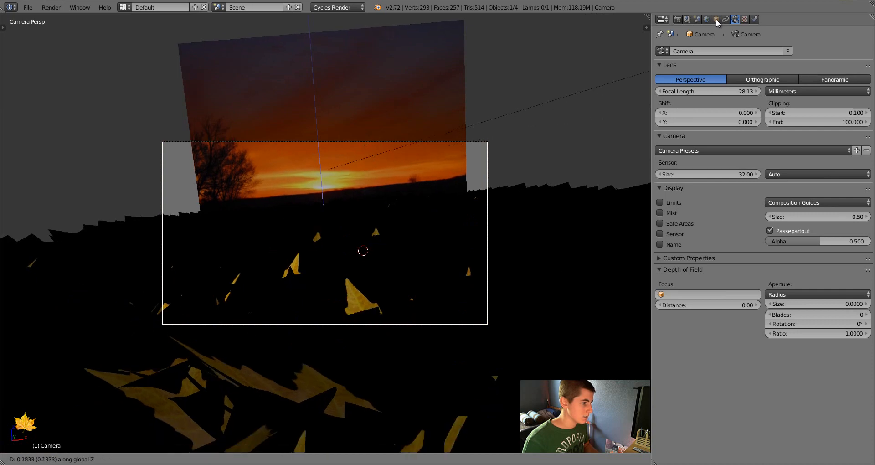
pyautogui.click(460, 173)
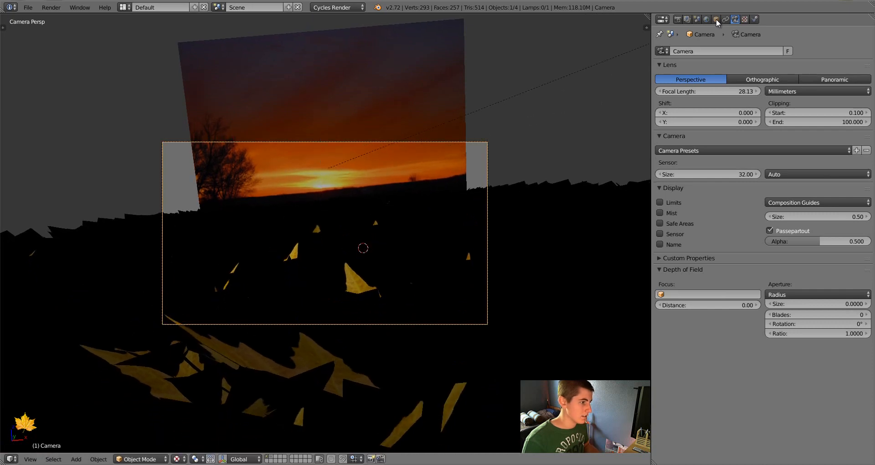
# Step: Enlarge and reposition the sunrise plane so it fills the width of the camera frame
pyautogui.rightClick(449, 155)
pyautogui.press('s')
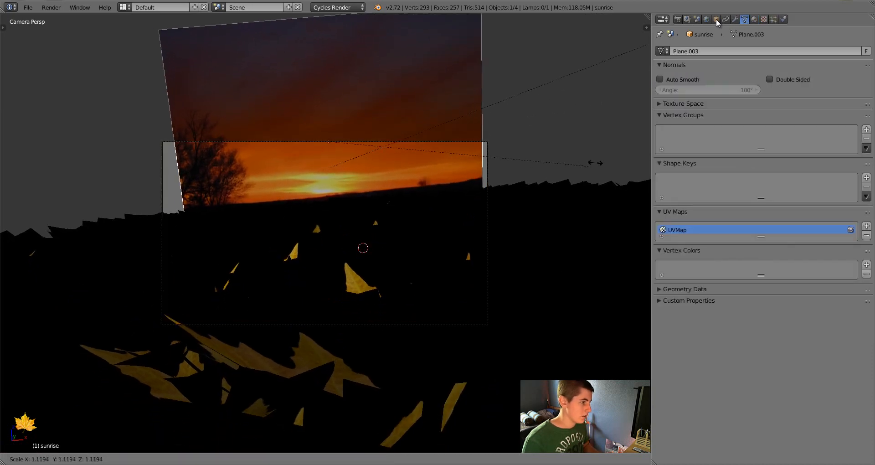
pyautogui.press('Return')
pyautogui.press('g')
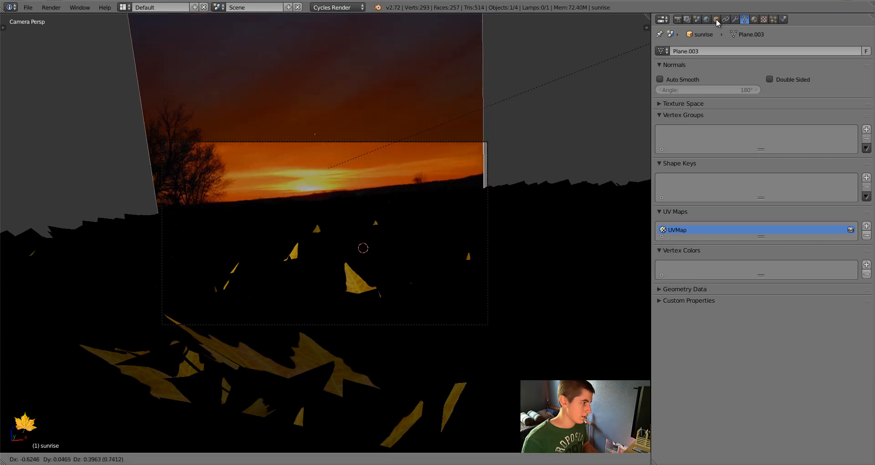
pyautogui.press('Return')
pyautogui.press('s')
pyautogui.press('Return')
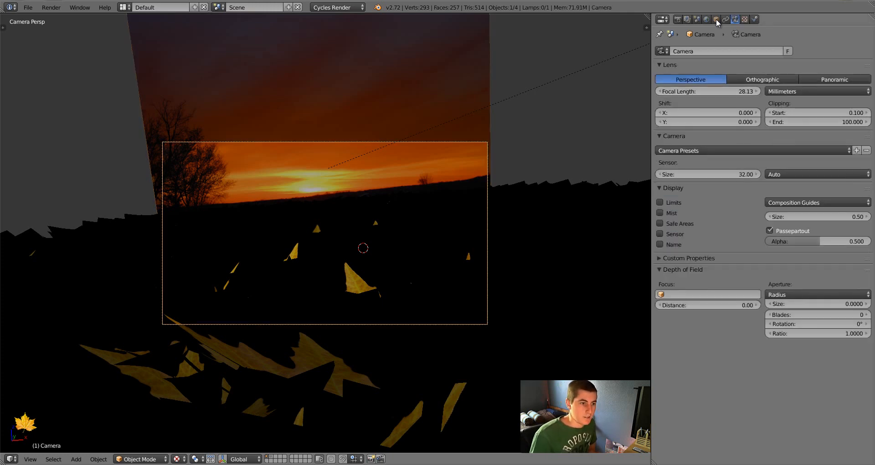
# Step: Switch the camera's depth of field aperture to F/stop and display its limits, viewing the camera from outside
pyautogui.click(817, 295)
pyautogui.click(817, 273)
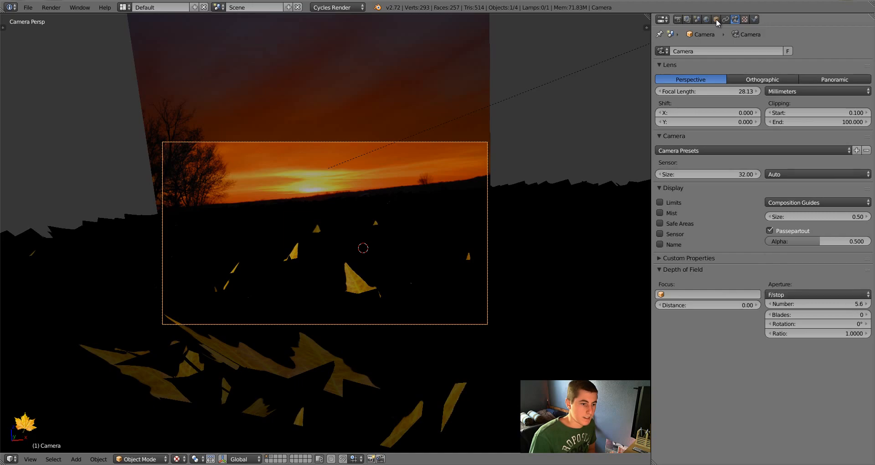
pyautogui.click(660, 202)
pyautogui.press('KP_0')
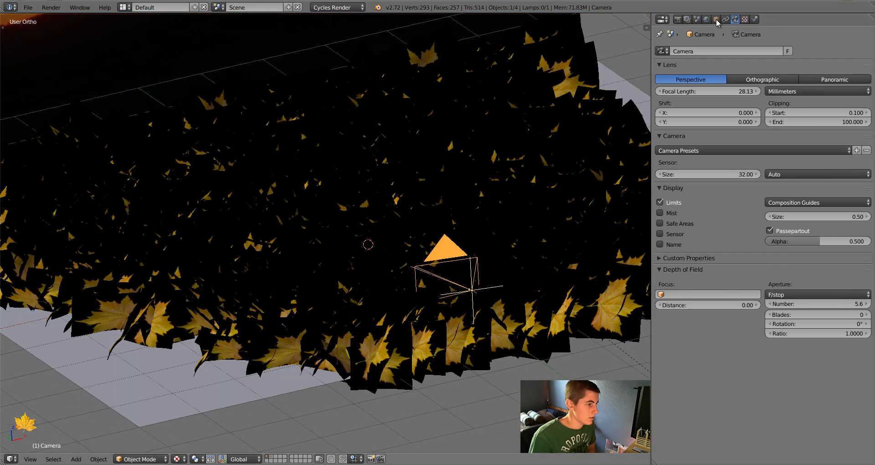
# Step: Set the camera's depth of field focus distance to 2.94, judged from the top view, and its F/stop number to 1.0
pyautogui.press('KP_7')
pyautogui.scroll(-6, 325, 233)
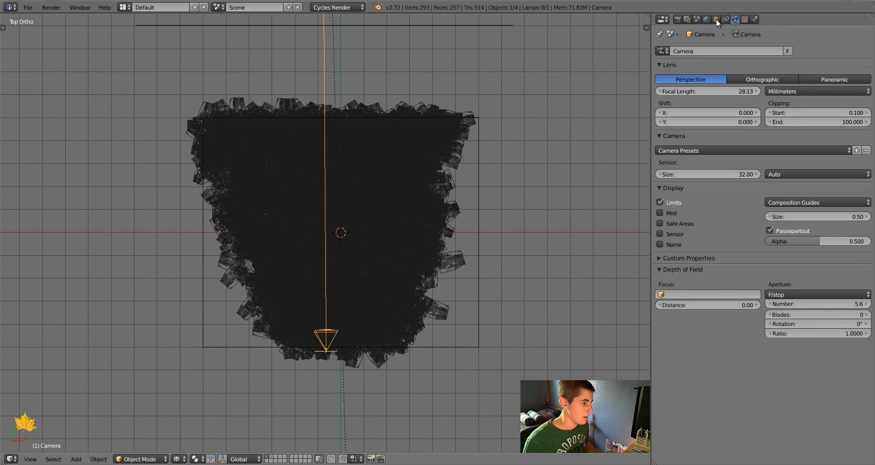
pyautogui.keyDown('shift'); pyautogui.moveTo(326, 232); pyautogui.dragTo(325, 229, button='middle'); pyautogui.keyUp('shift')
pyautogui.moveTo(708, 305)
pyautogui.mouseDown()
pyautogui.moveTo(865, 305)
pyautogui.moveTo(842, 305)
pyautogui.mouseUp()
pyautogui.moveTo(743, 305); pyautogui.dragTo(746, 305)
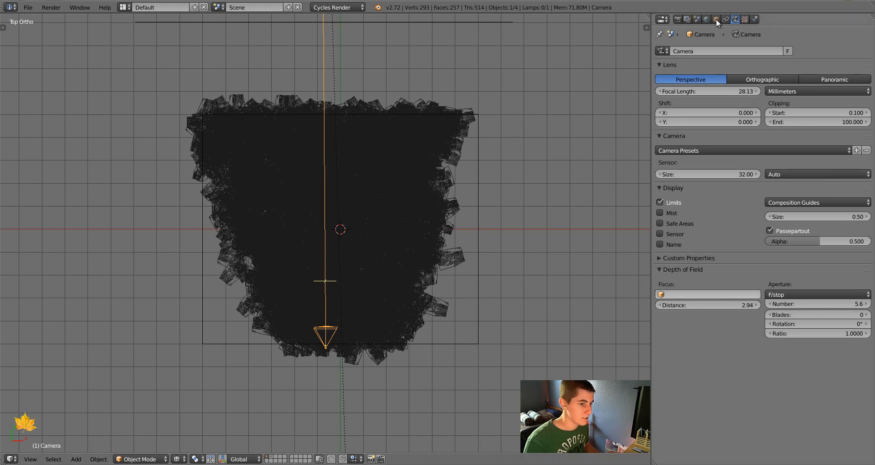
pyautogui.click(818, 304)
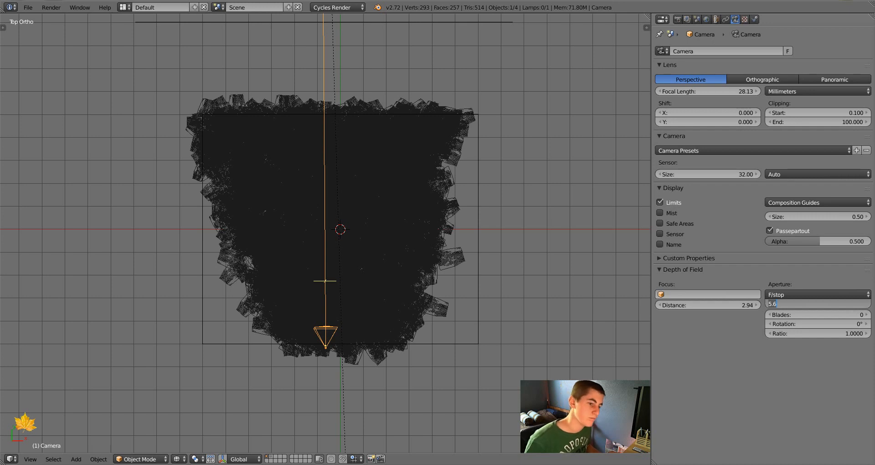
pyautogui.write('1')
pyautogui.press('Return')
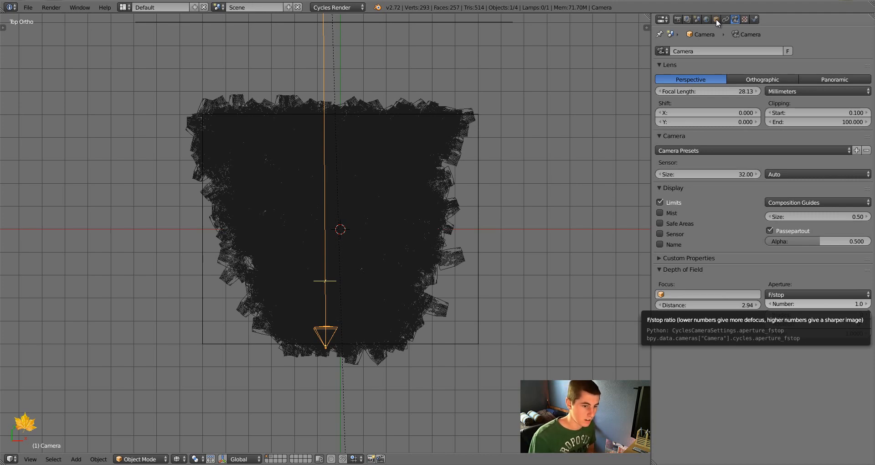
# Step: Preview the rendered depth of field through the camera, then return the view to solid shading
pyautogui.press('KP_0')
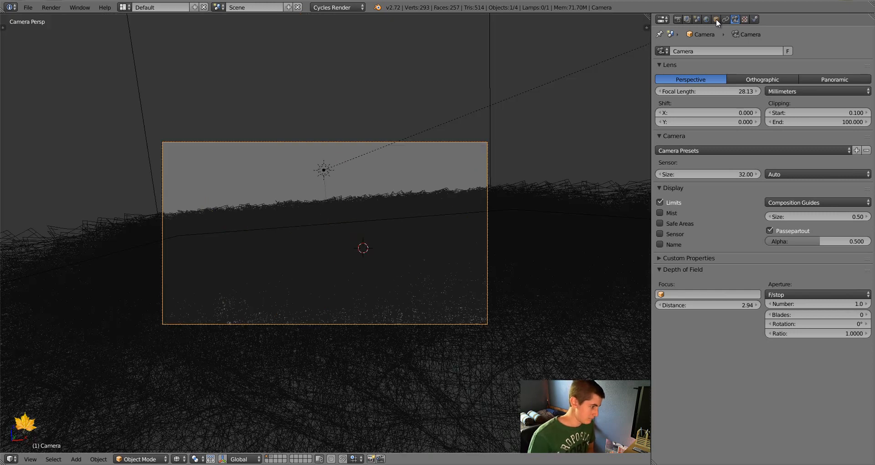
pyautogui.press('z')
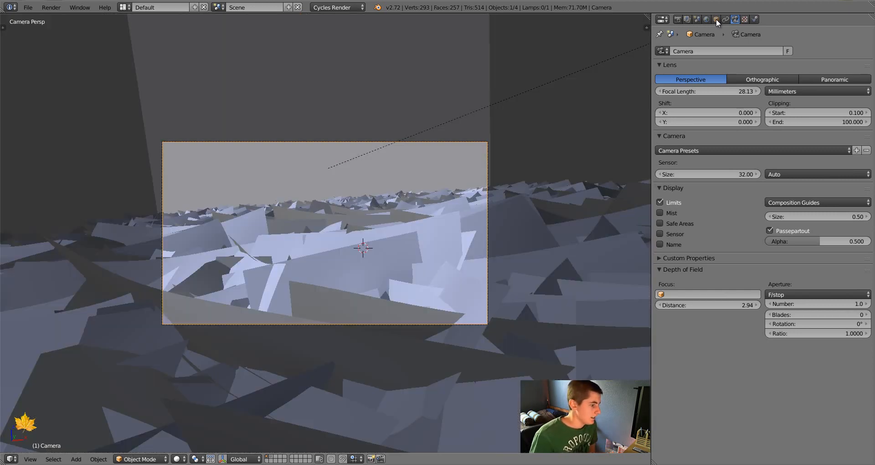
pyautogui.click(179, 459)
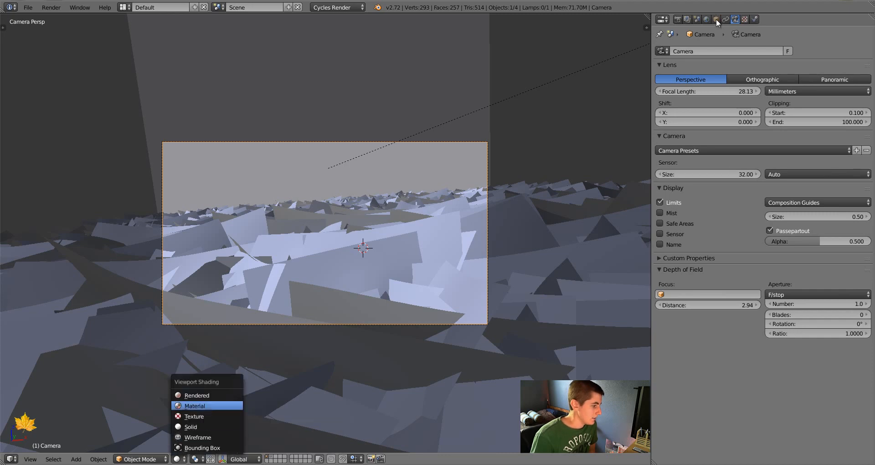
pyautogui.click(197, 395)
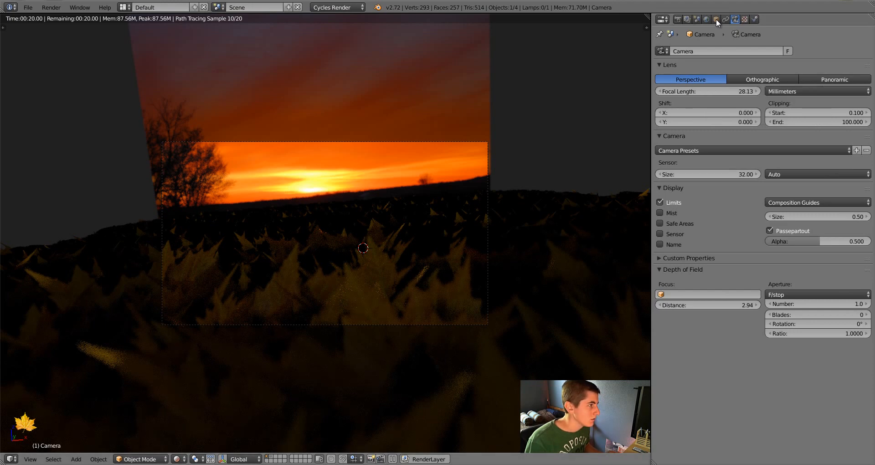
pyautogui.hotkey('shift', 'z')
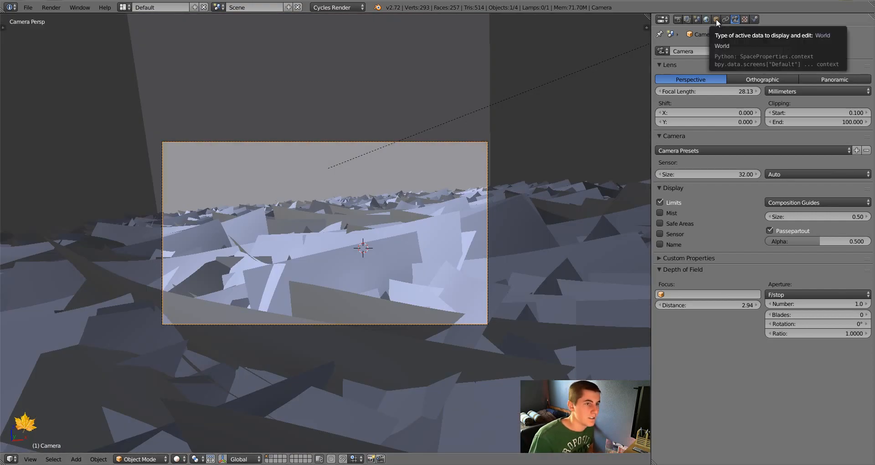
# Step: Select the maple leaf object on the second layer and check its material settings
pyautogui.press('2')
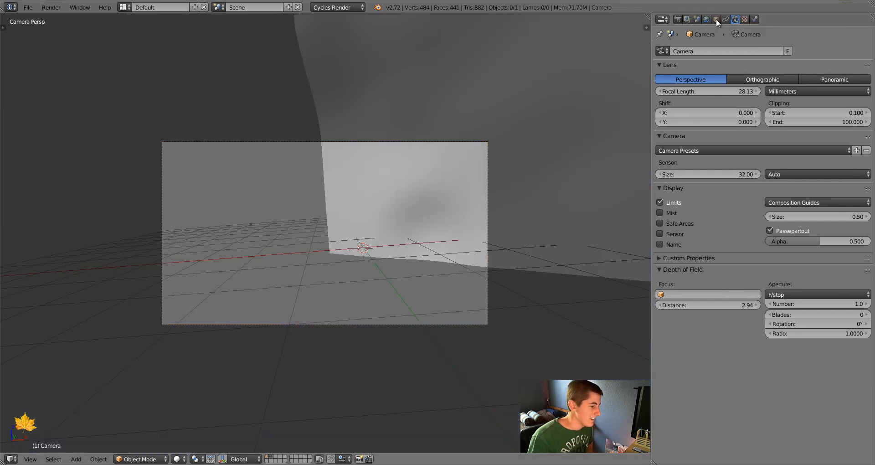
pyautogui.rightClick(438, 191)
pyautogui.click(754, 20)
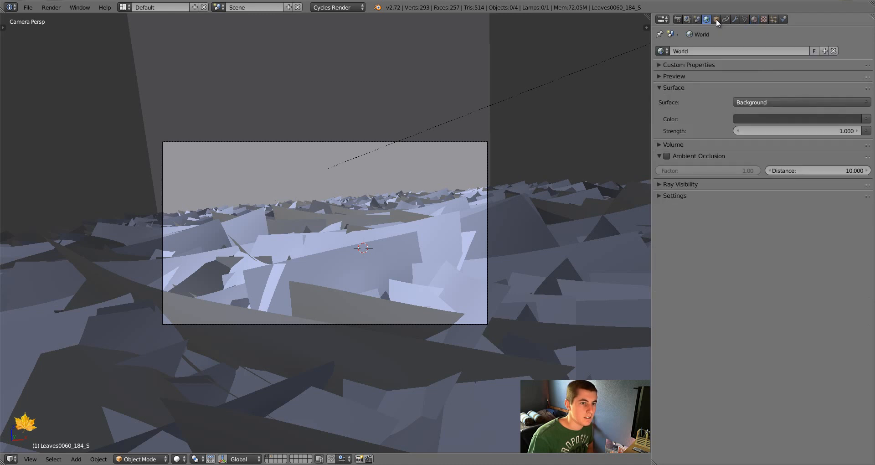
# Step: Use a Sky Texture of the Preetham type as the world background color
pyautogui.click(866, 119)
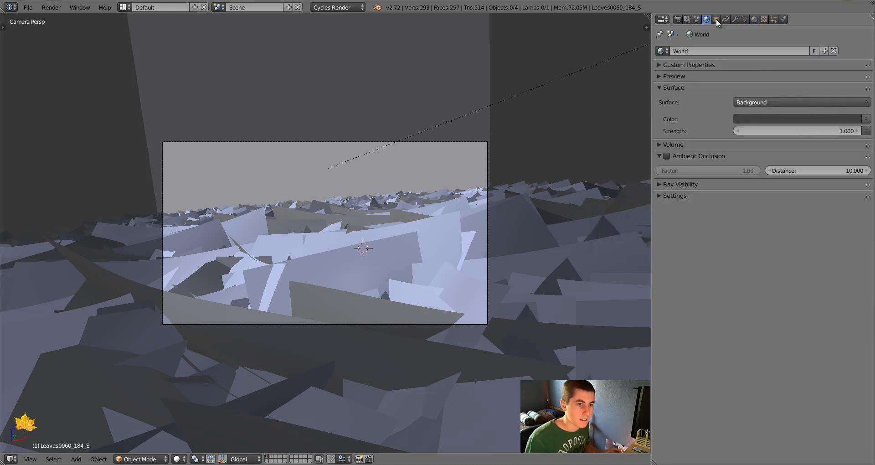
pyautogui.click(663, 151)
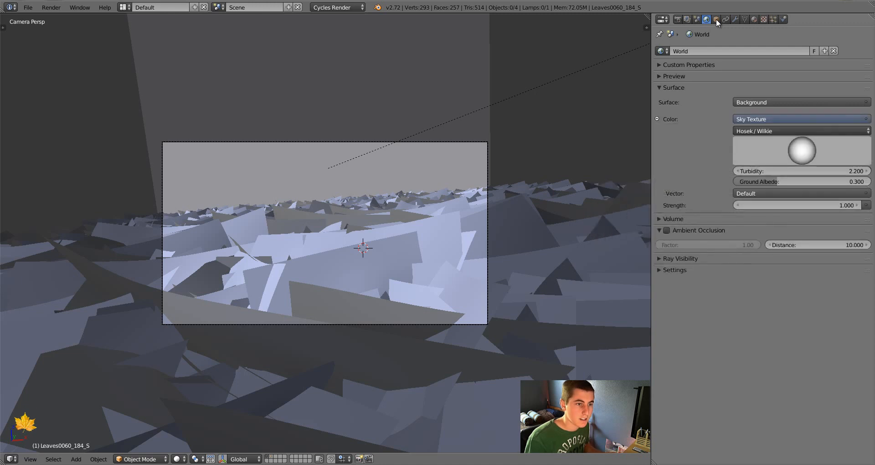
pyautogui.click(801, 131)
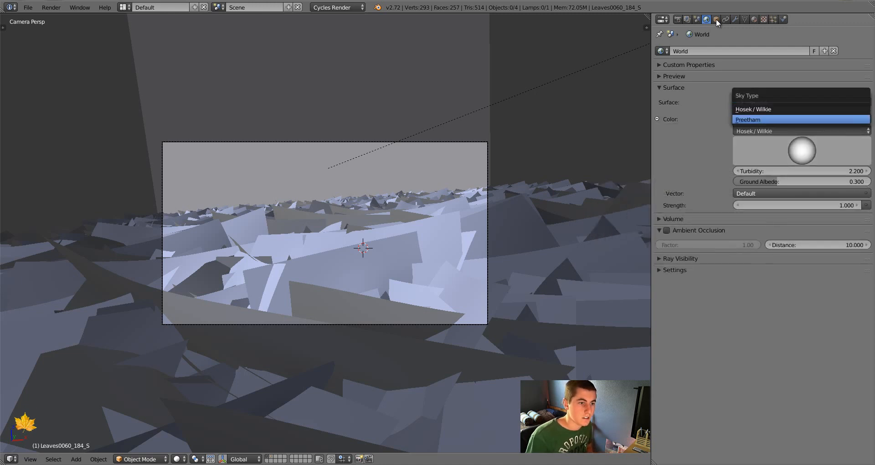
pyautogui.click(802, 120)
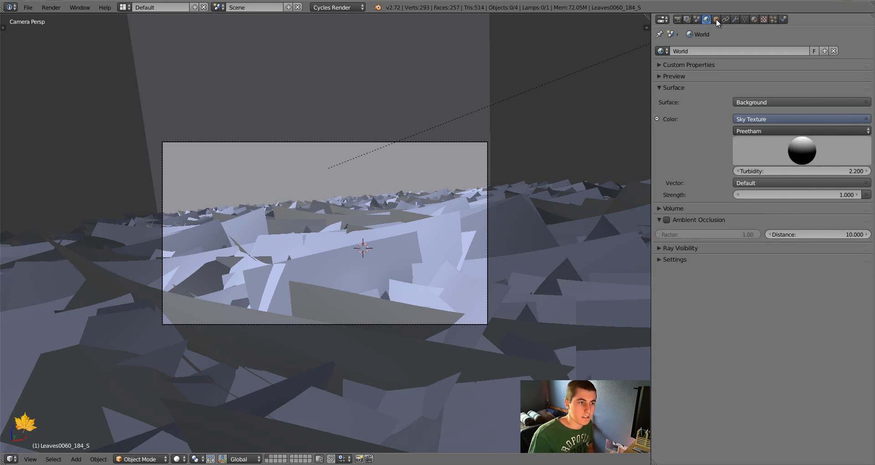
# Step: Show the world preview and set the sky background strength to 0.1
pyautogui.click(674, 76)
pyautogui.moveTo(763, 141); pyautogui.dragTo(763, 146)
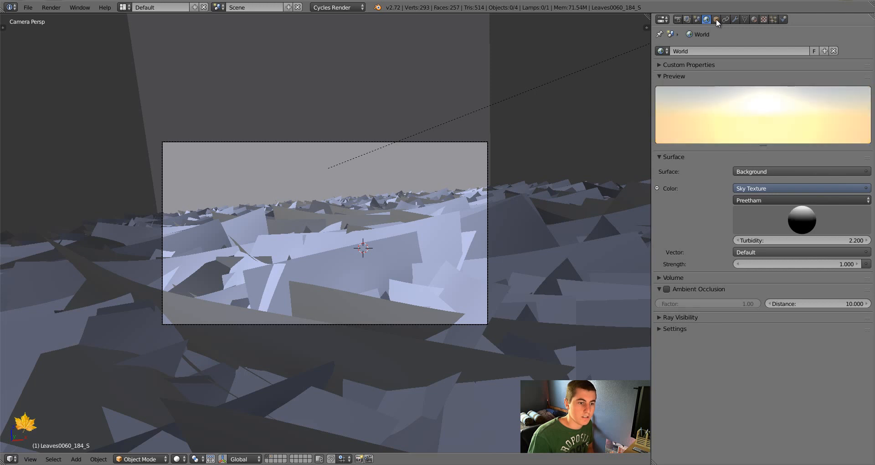
pyautogui.click(798, 264)
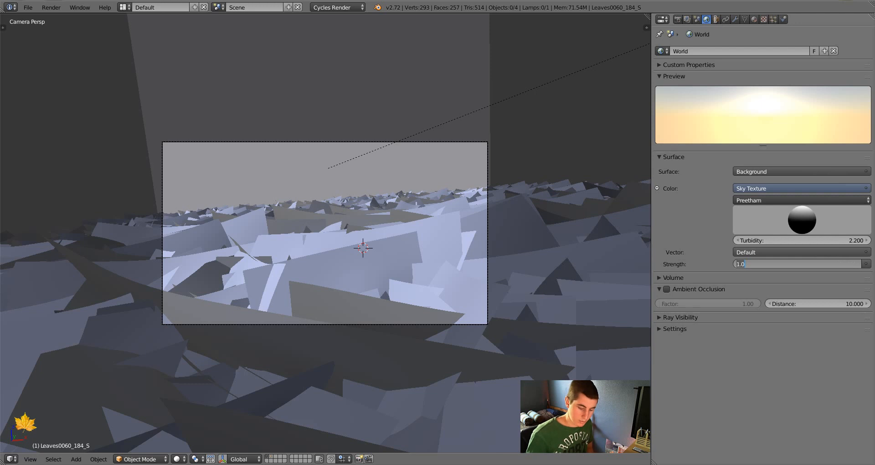
pyautogui.write('0.1')
pyautogui.press('Return')
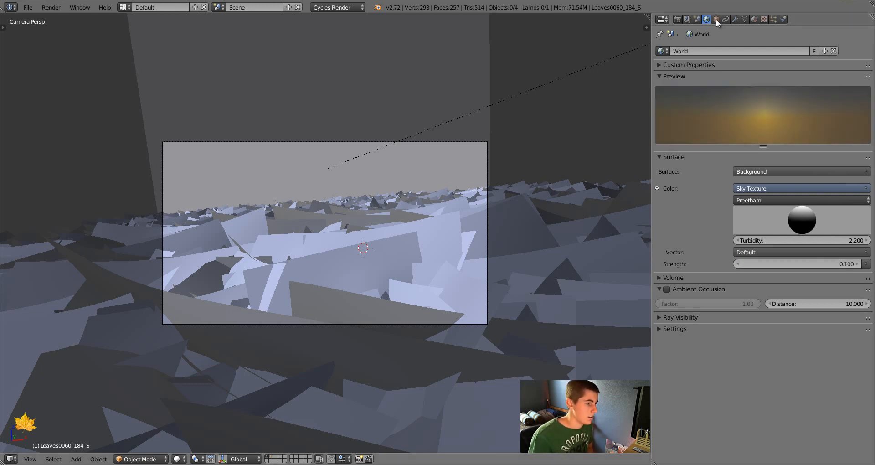
# Step: Adjust the ground plane's leaf particles to emitter velocity X 0.021 and Z -0.024, size 0.052, random size 0.651 and Brownian 0.185
pyautogui.rightClick(547, 237)
pyautogui.click(774, 19)
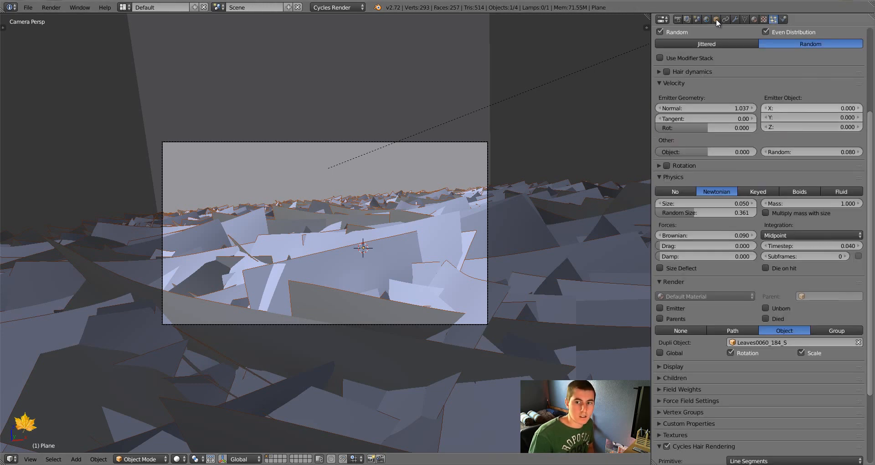
pyautogui.moveTo(811, 108); pyautogui.dragTo(818, 127)
pyautogui.moveTo(698, 213); pyautogui.dragTo(719, 204)
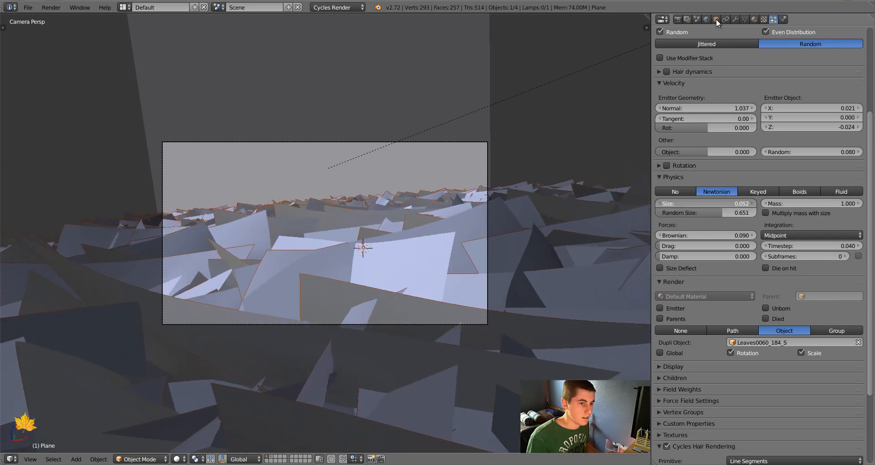
pyautogui.moveTo(717, 235); pyautogui.dragTo(748, 235)
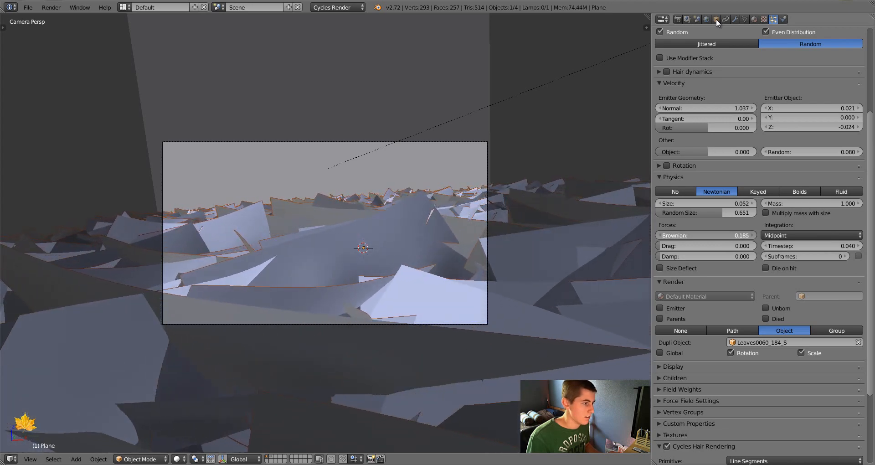
# Step: Lower the camera about 0.062 units along the global Z axis
pyautogui.click(716, 20)
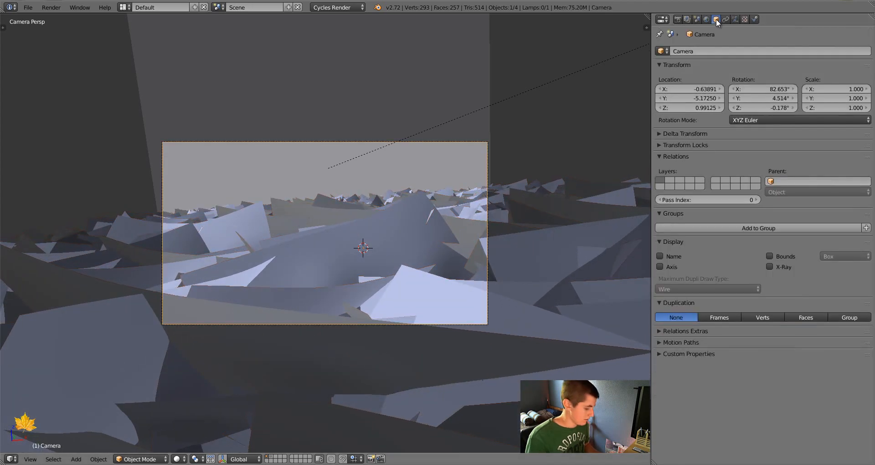
pyautogui.press('g')
pyautogui.press('z')
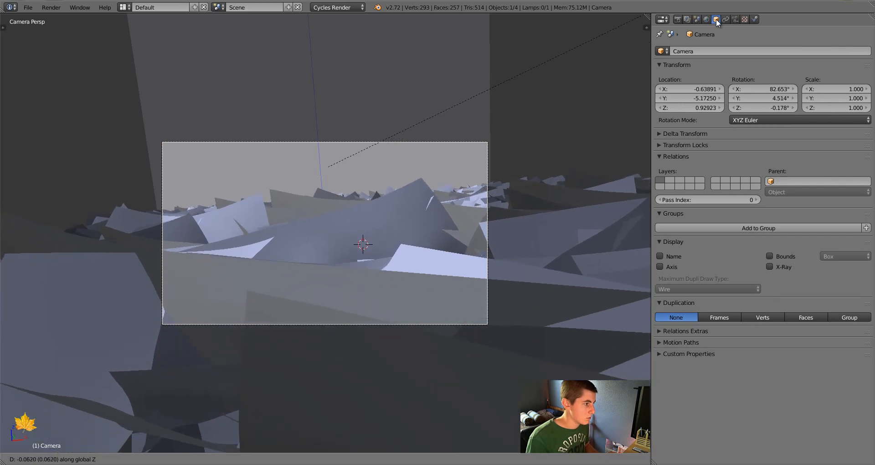
pyautogui.press('Return')
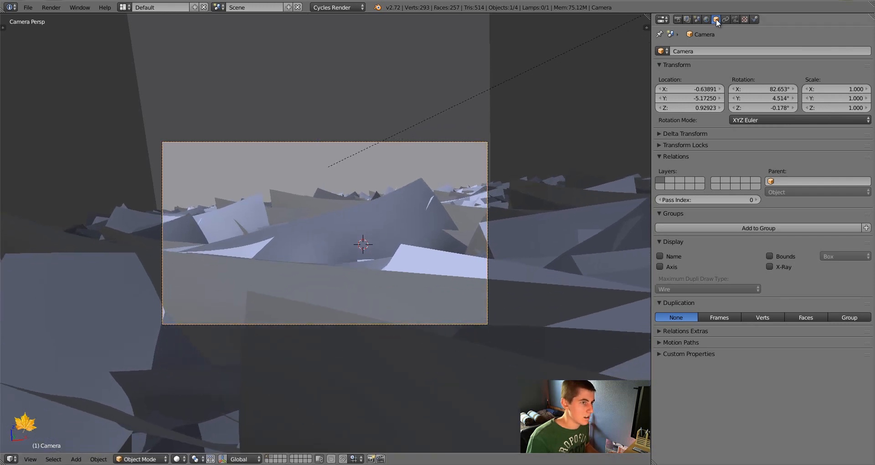
# Step: Enable border rendering for the camera frame and save the file over the existing one
pyautogui.click(677, 20)
pyautogui.click(660, 207)
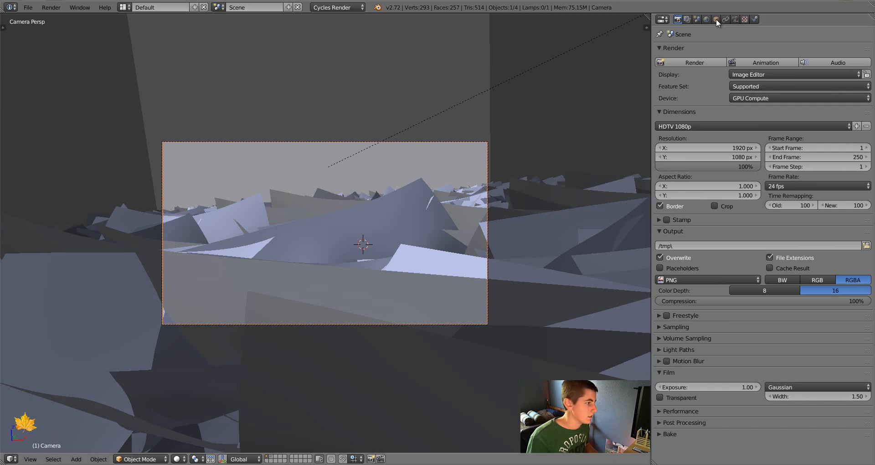
pyautogui.hotkey('ctrl', 's')
pyautogui.press('Return')
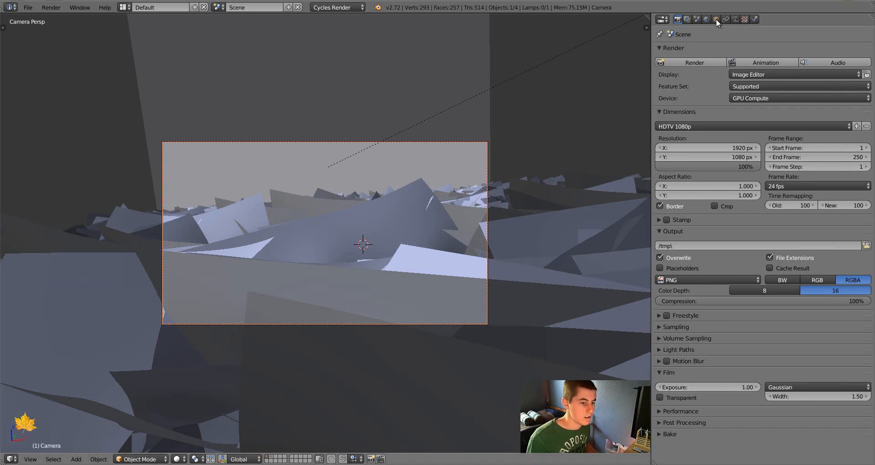
# Step: Preview the bordered camera view in rendered shading
pyautogui.click(176, 459)
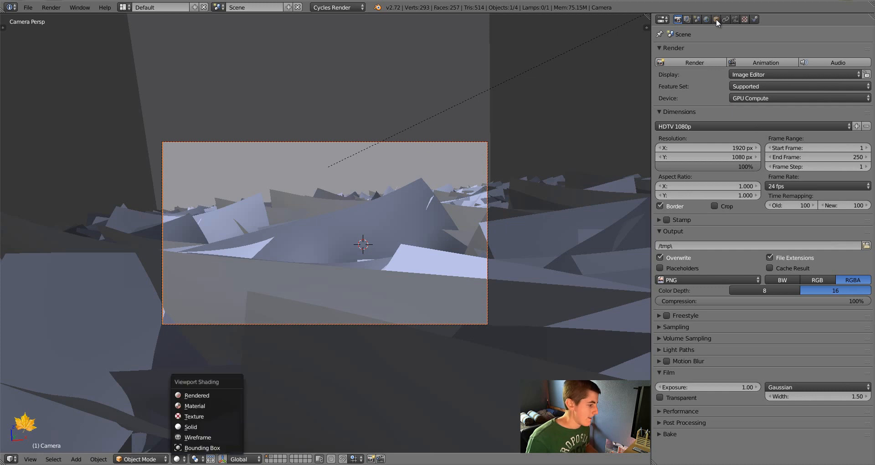
pyautogui.click(201, 395)
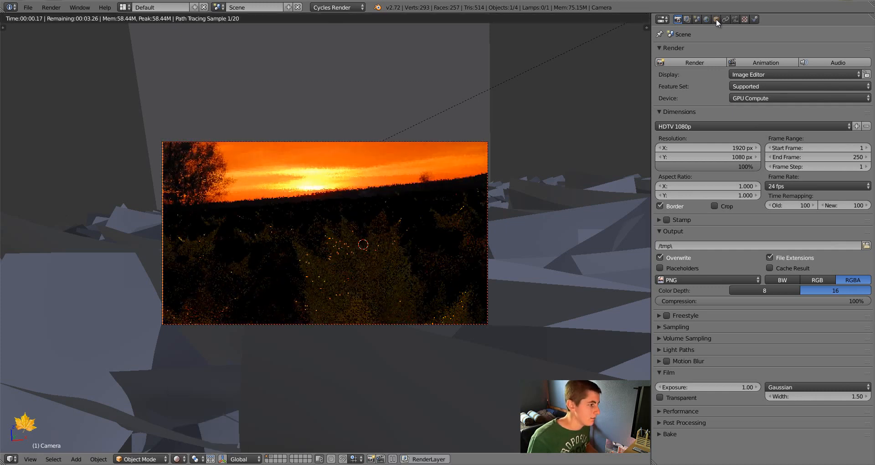
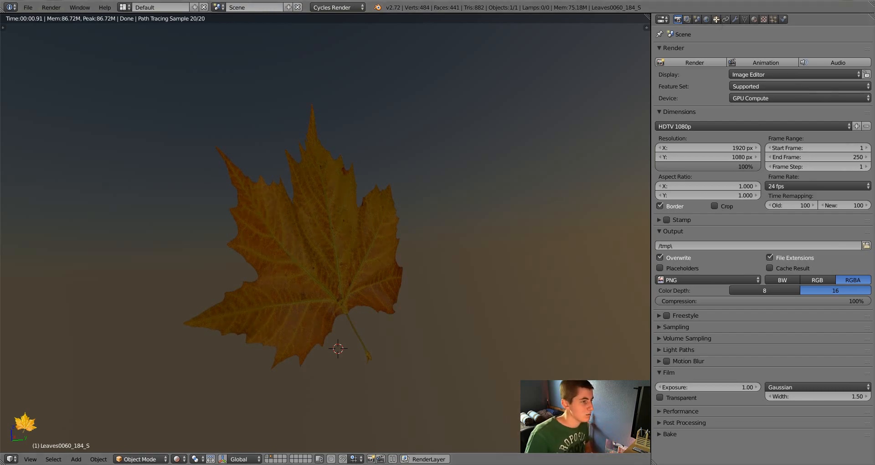
# Step: Split off a second view above the leaf render and show the leaf material's nodes in a Node Editor there
pyautogui.moveTo(647, 16); pyautogui.dragTo(647, 135)
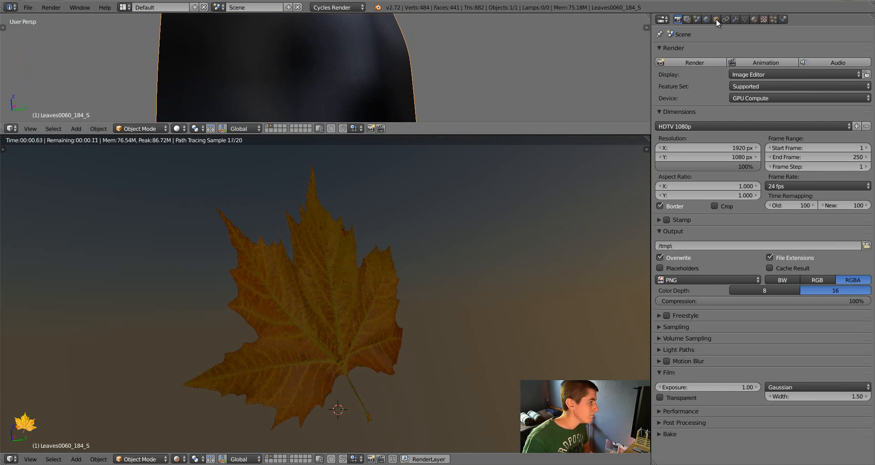
pyautogui.click(11, 128)
pyautogui.press('n')
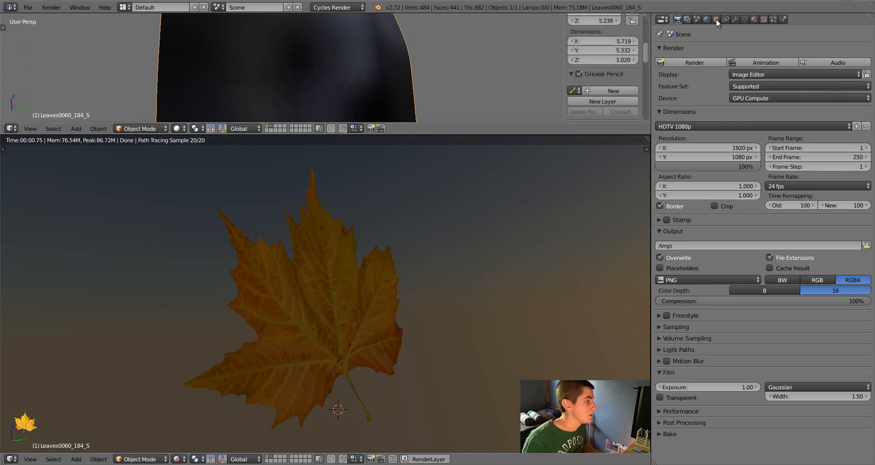
pyautogui.click(30, 128)
pyautogui.click(12, 129)
pyautogui.click(36, 258)
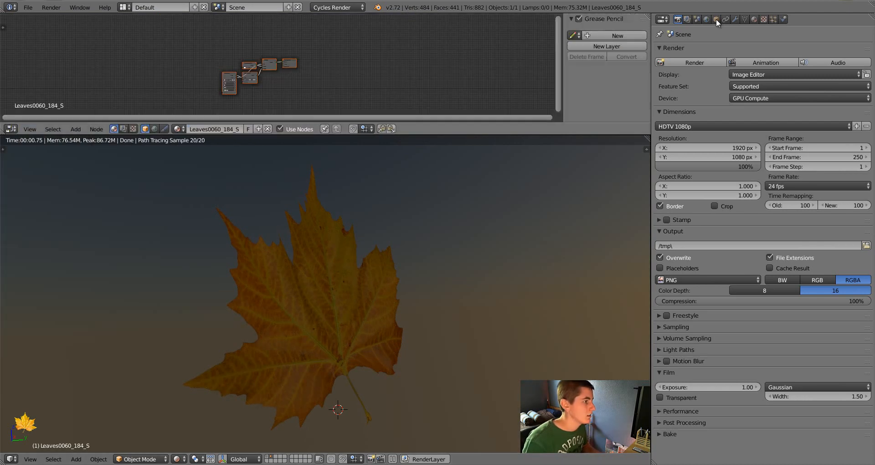
pyautogui.scroll(1, 285, 61)
pyautogui.press('a')
pyautogui.hotkey('ctrl', 'Up')
pyautogui.press('Home')
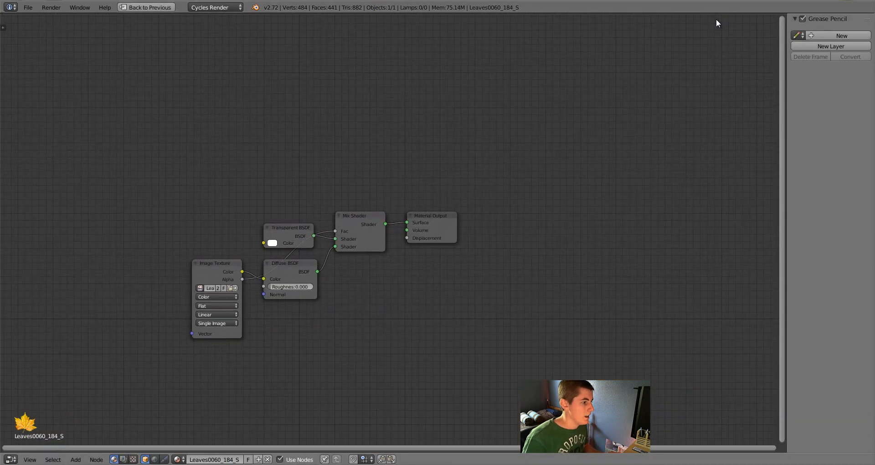
pyautogui.press('Home')
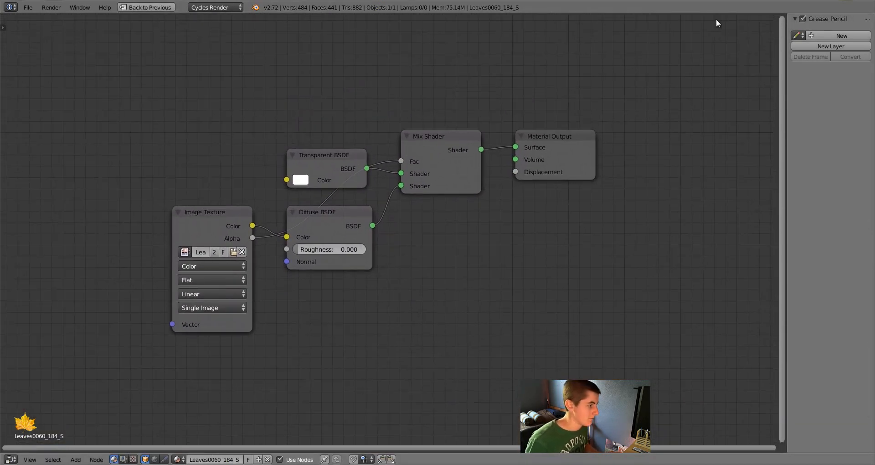
# Step: Add a Normal Map node to the leaf material and feed the Image Texture's Color into its Color input
pyautogui.click(209, 213)
pyautogui.hotkey('shift', 'a')
pyautogui.moveTo(350, 335)
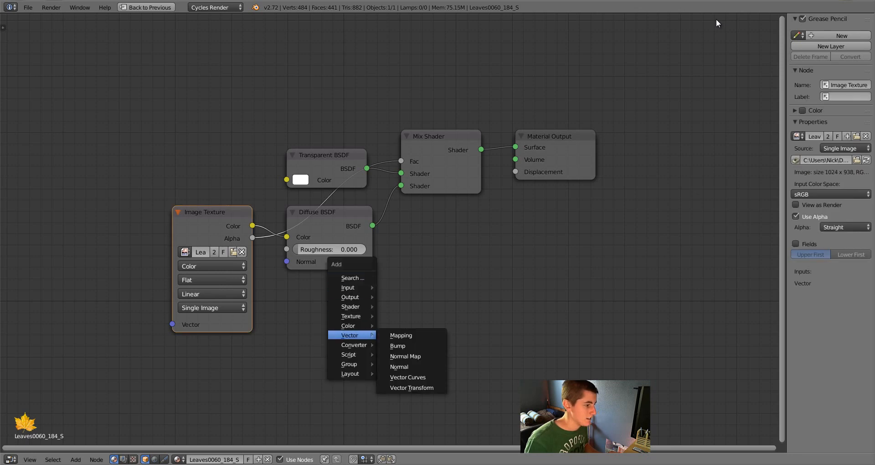
pyautogui.click(405, 356)
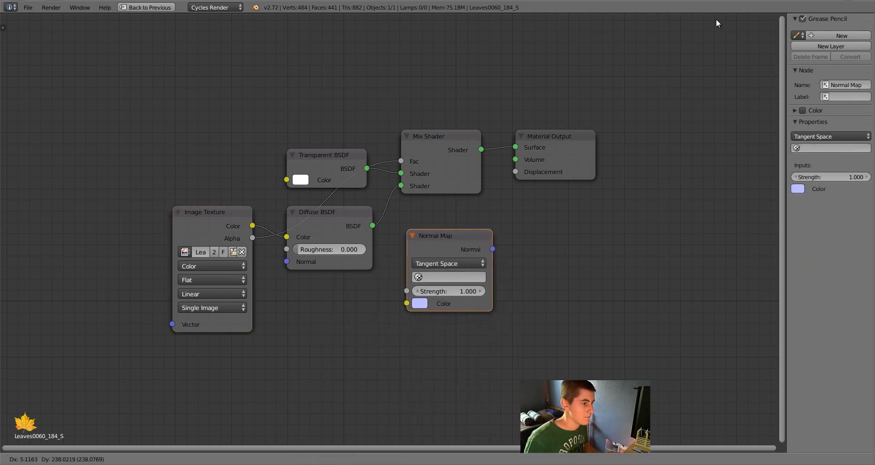
pyautogui.click(401, 228)
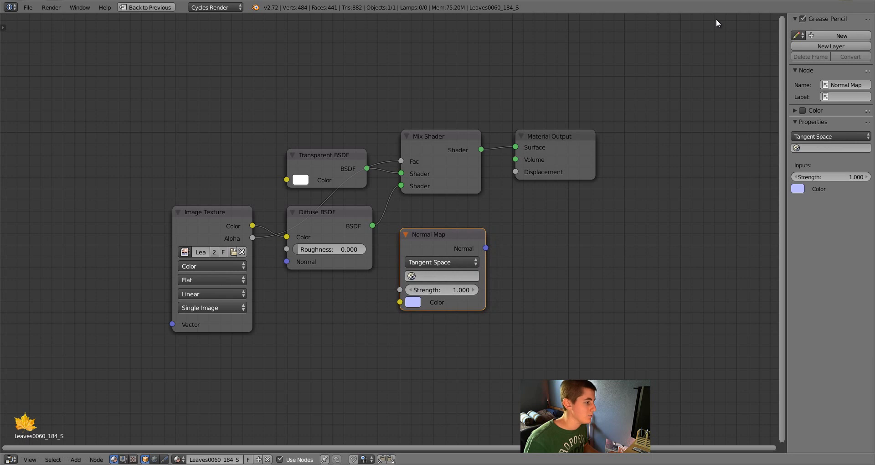
pyautogui.moveTo(252, 225); pyautogui.dragTo(400, 302)
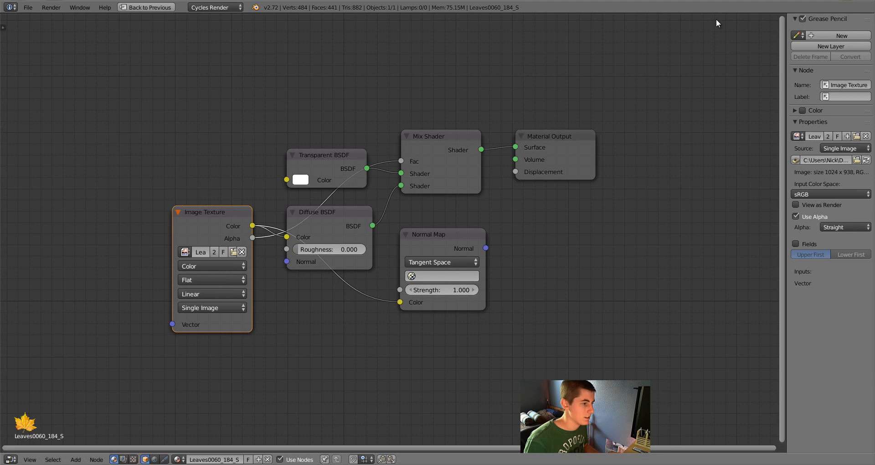
# Step: Connect the Normal Map's output to the Material Output's Displacement, return the view to solid shading and show the leaf's material preview
pyautogui.hotkey('ctrl', 'Up')
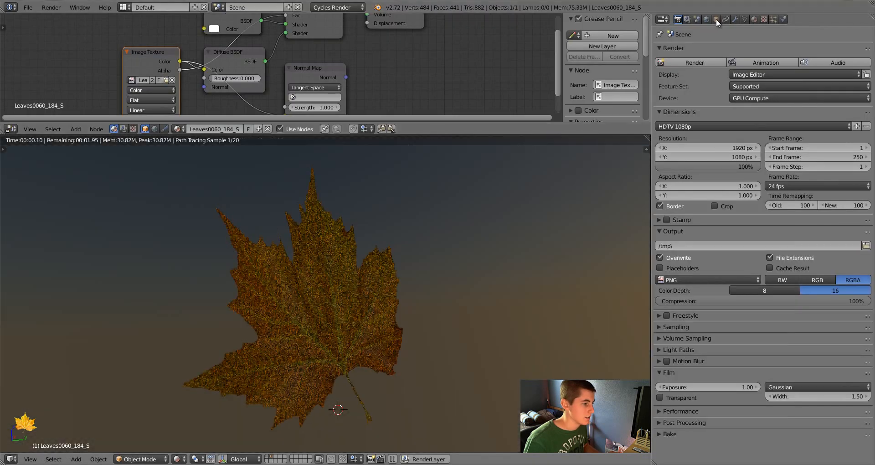
pyautogui.moveTo(347, 77); pyautogui.dragTo(367, 23)
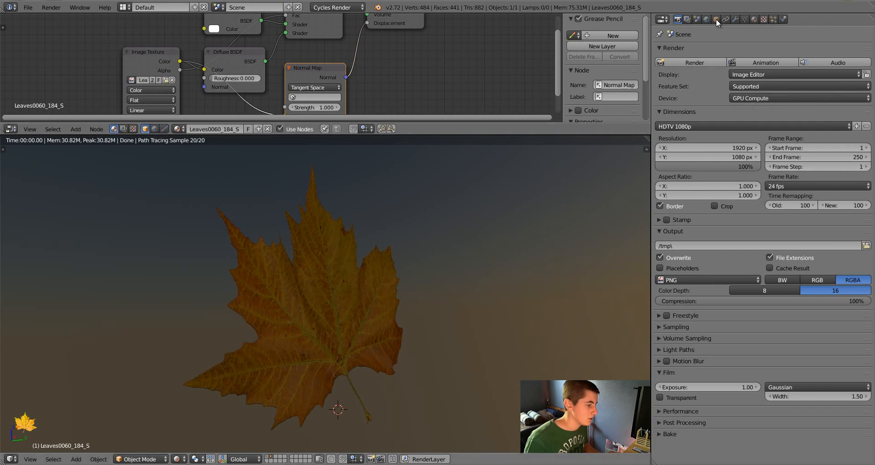
pyautogui.scroll(3, 325, 294)
pyautogui.hotkey('shift', 'z')
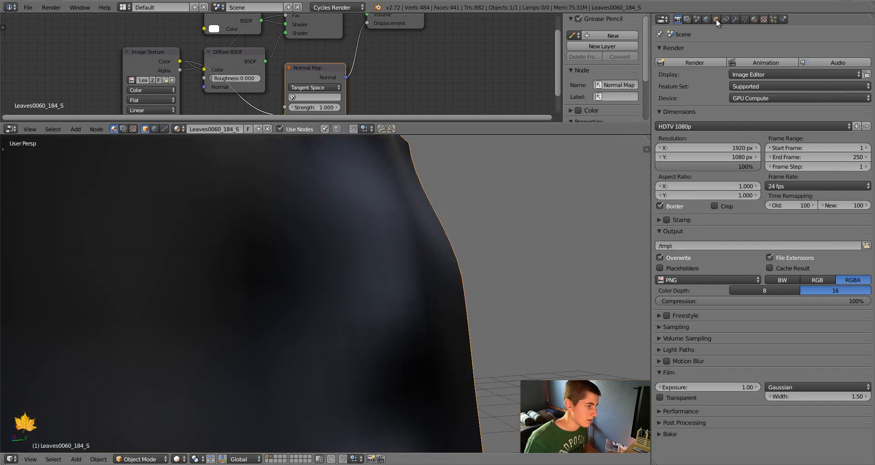
pyautogui.click(754, 19)
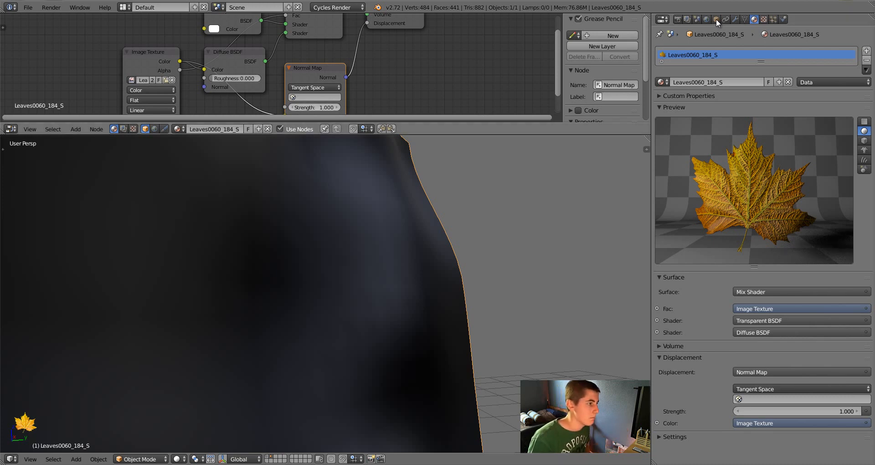
# Step: Try the leaf's Normal Map strength at 0.4 and at 0.1
pyautogui.click(315, 107)
pyautogui.write('1.0.4')
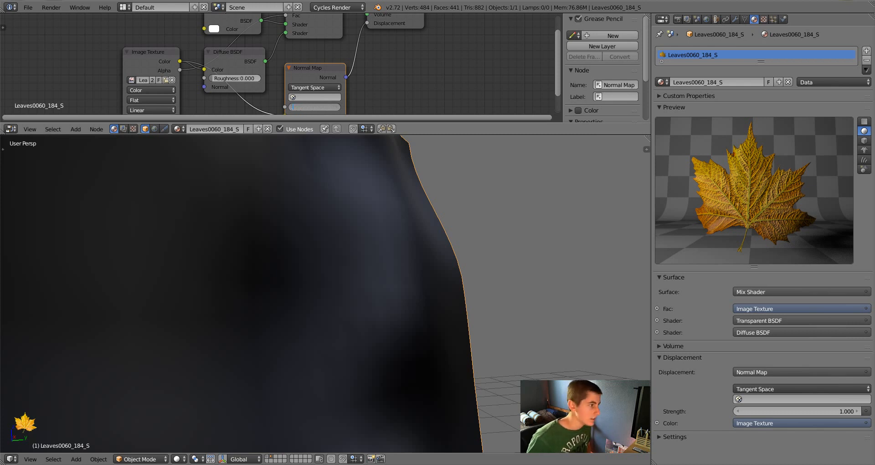
pyautogui.press('Return')
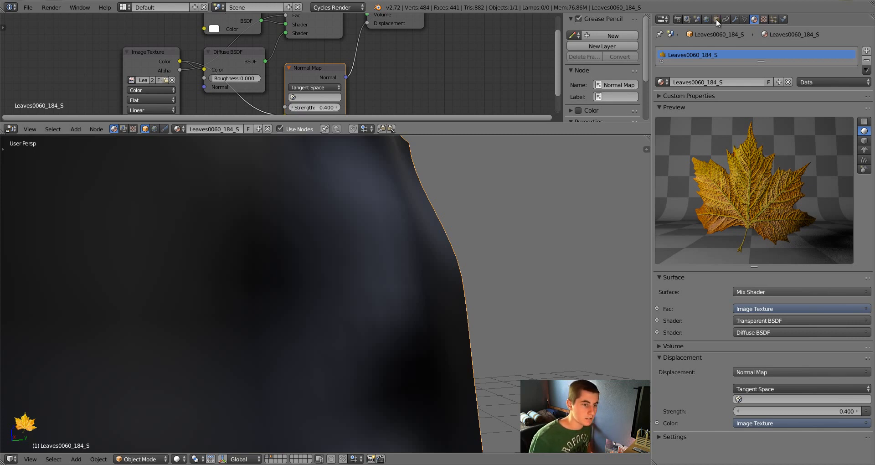
pyautogui.click(314, 107)
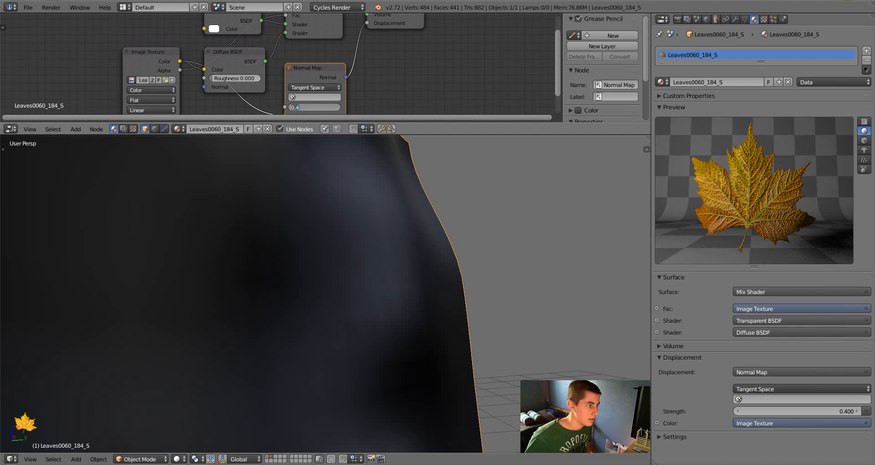
pyautogui.press('BackSpace')
pyautogui.write('1')
pyautogui.press('Return')
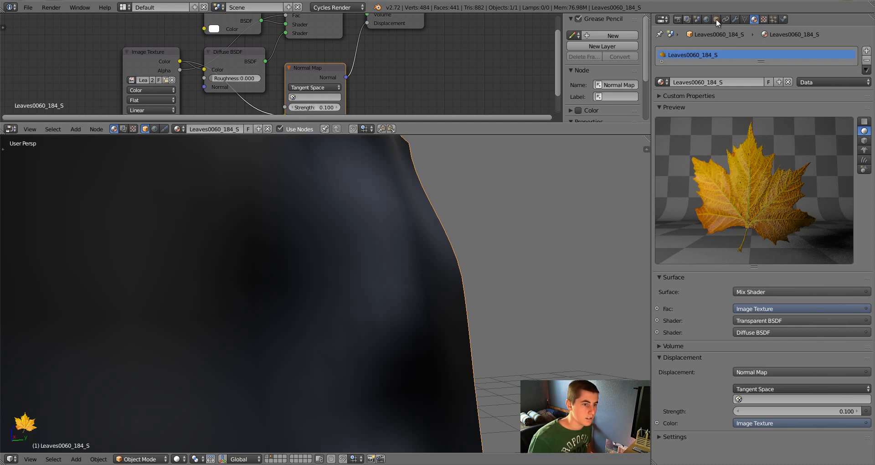
# Step: Set the leaf's Normal Map strength to 0.2
pyautogui.click(315, 107)
pyautogui.press('BackSpace')
pyautogui.write('2')
pyautogui.press('Return')
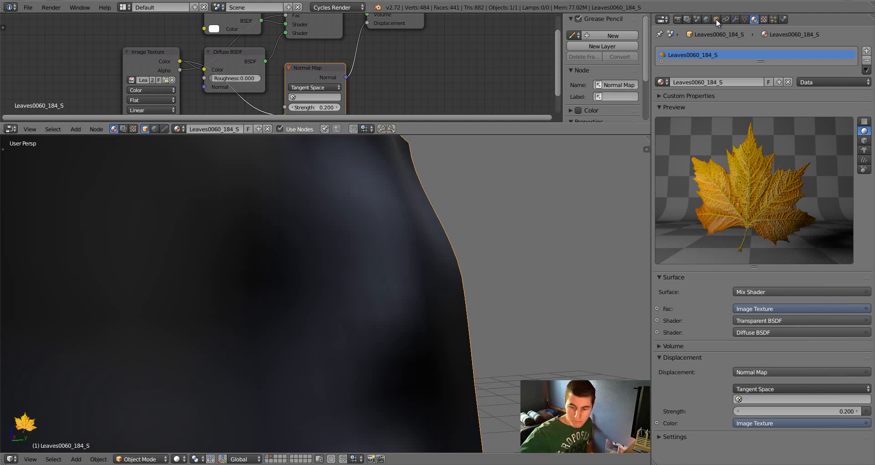
# Step: Close the node view, return to the full scene and enable Emitter rendering in the ground plane's particle settings
pyautogui.moveTo(314, 87); pyautogui.dragTo(311, 75, button='middle')
pyautogui.press('n')
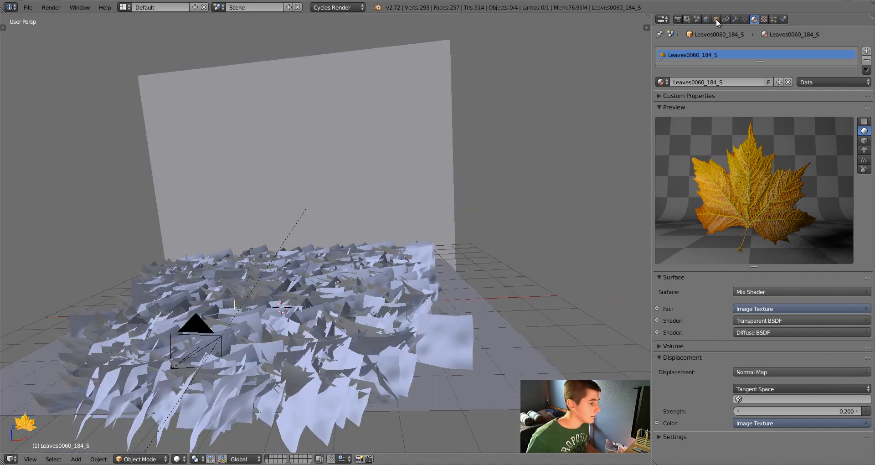
pyautogui.press('KP_0')
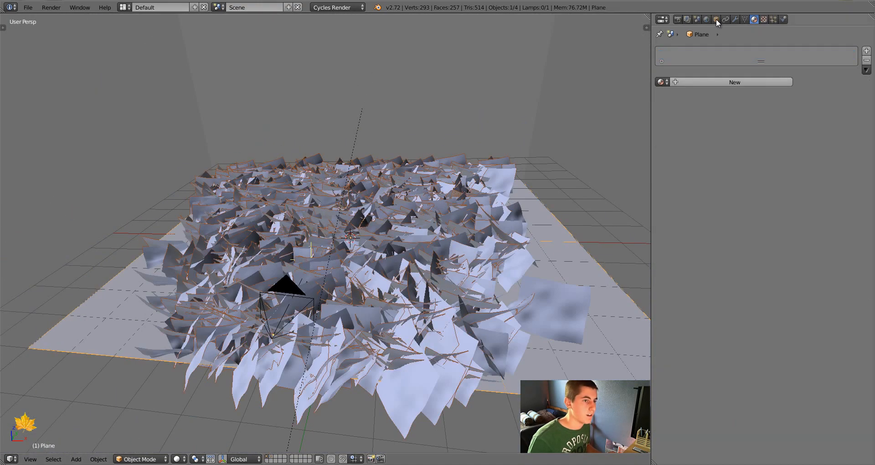
pyautogui.keyDown('ctrl'); pyautogui.scroll(-2, 717, 21); pyautogui.keyUp('ctrl')
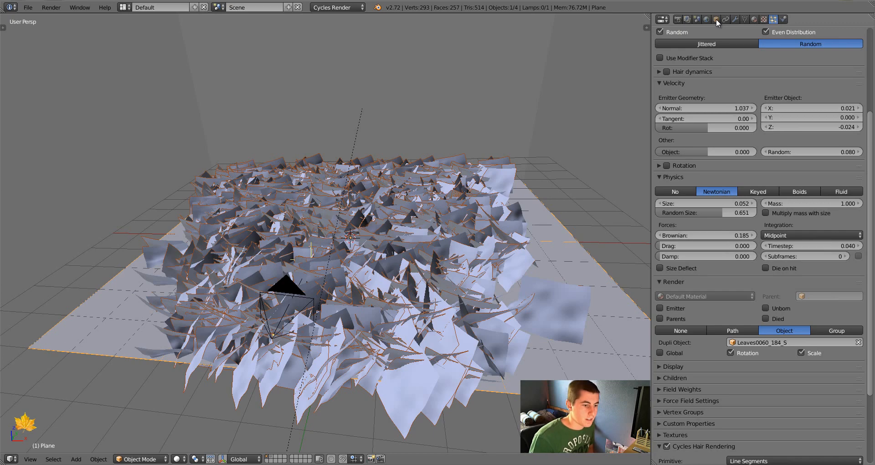
pyautogui.click(660, 308)
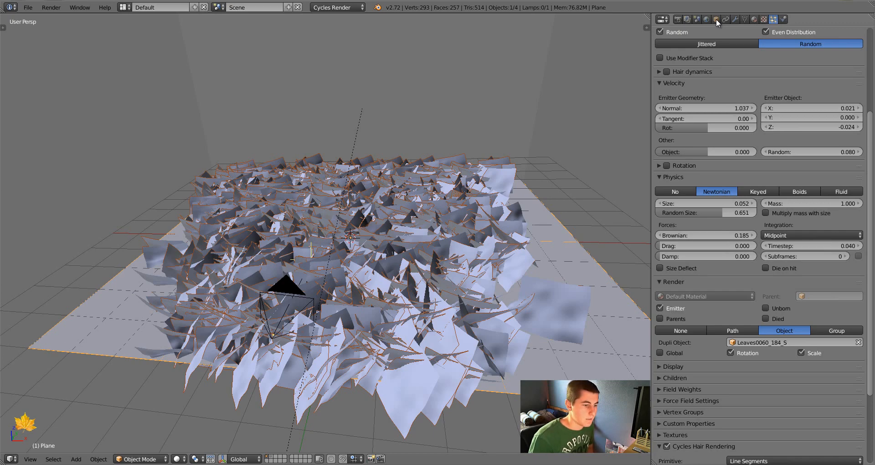
# Step: Show the scene in top orthographic view and give the ground plane a new Diffuse material with an Image Texture as its colour
pyautogui.press('KP_7')
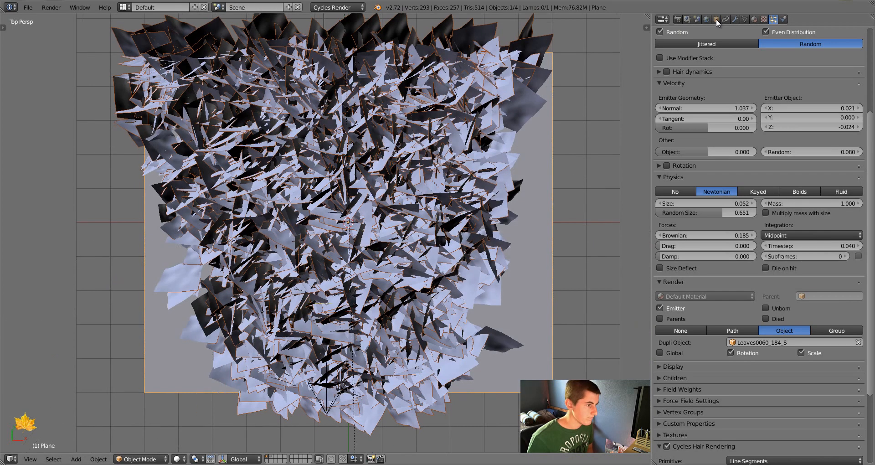
pyautogui.press('KP_5')
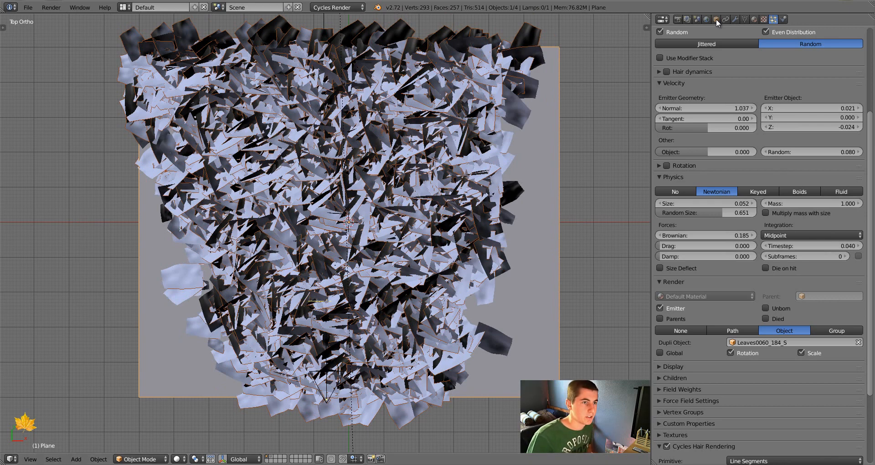
pyautogui.click(754, 20)
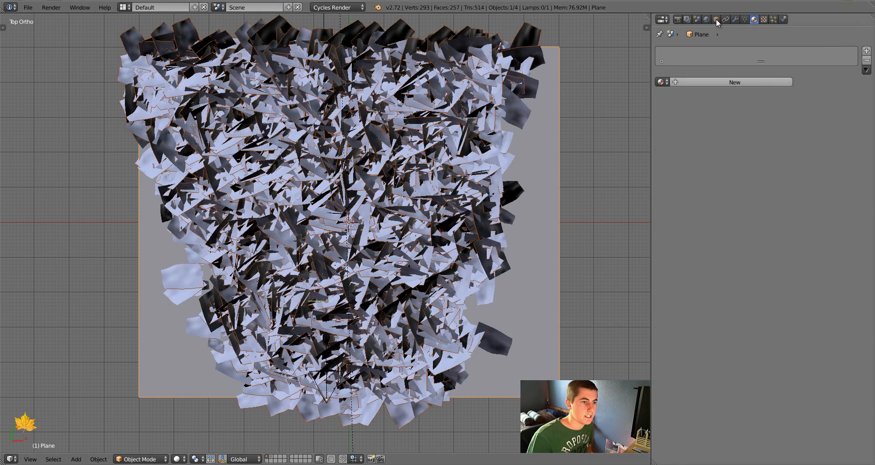
pyautogui.click(735, 82)
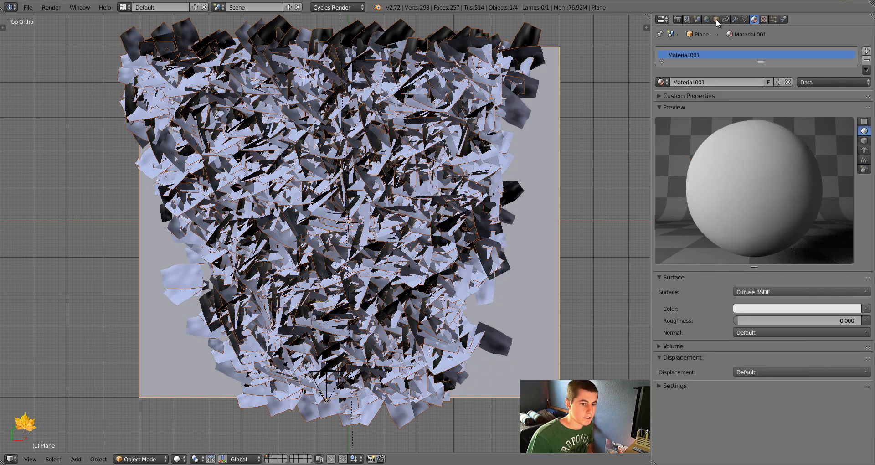
pyautogui.click(866, 308)
pyautogui.click(667, 266)
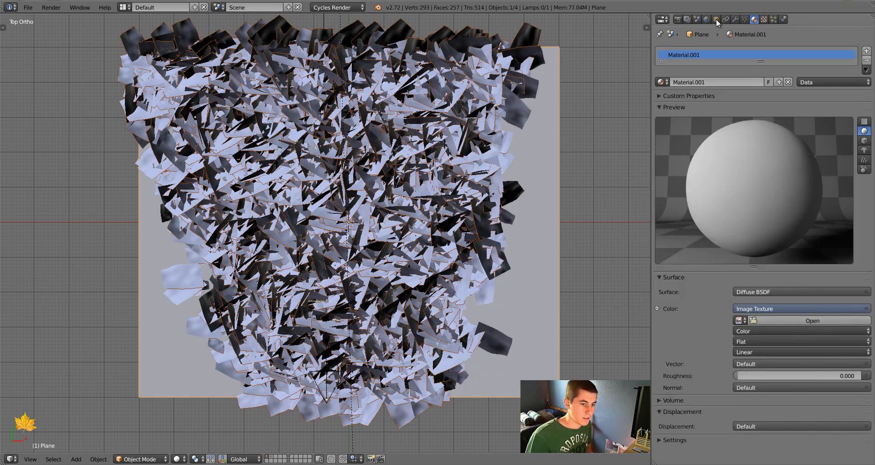
# Step: Load Gravel0070_4_S.jpg from the Texture's folder as the ground material's image
pyautogui.click(839, 320)
pyautogui.click(28, 196)
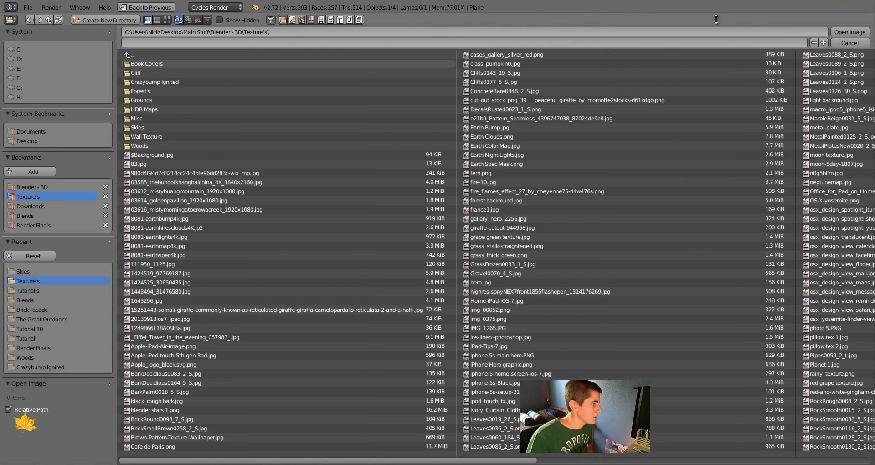
pyautogui.click(167, 20)
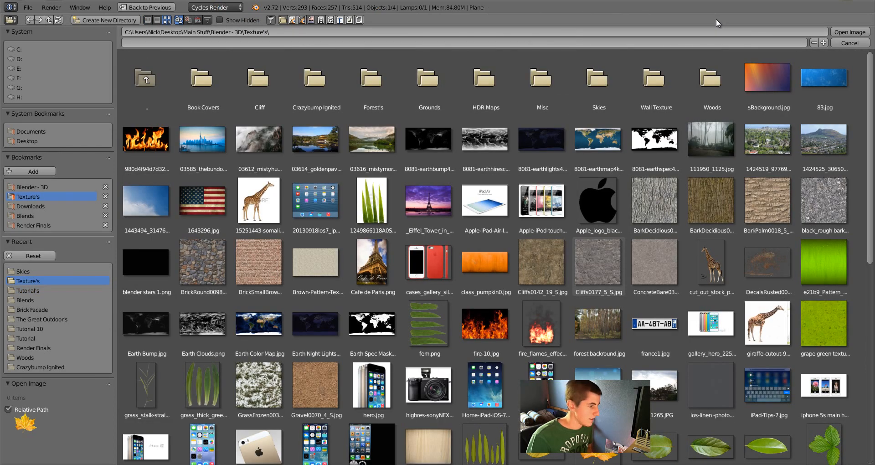
pyautogui.scroll(-3, 599, 274)
pyautogui.click(315, 276)
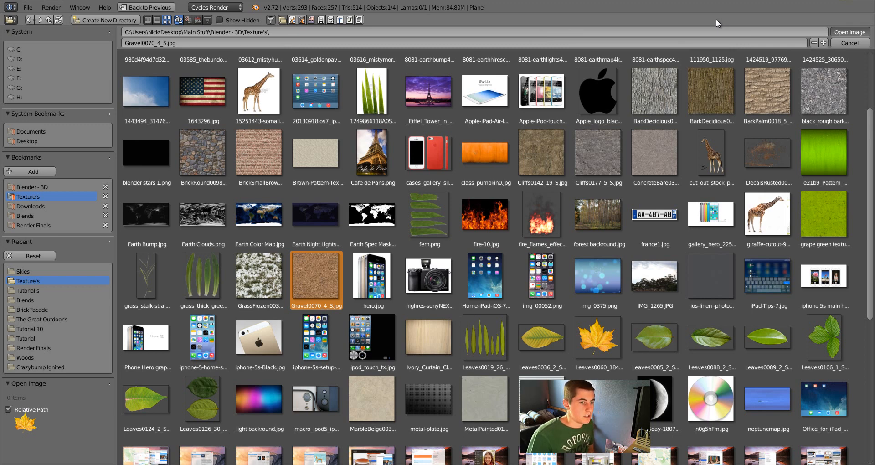
pyautogui.press('Return')
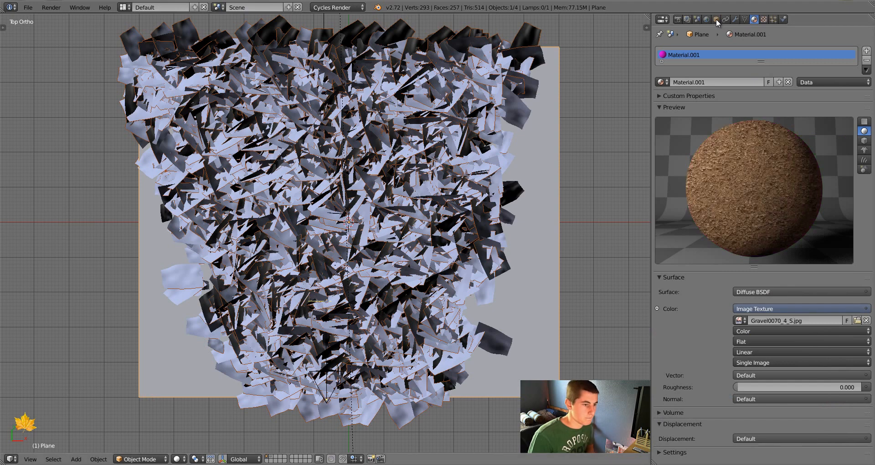
# Step: UV-unwrap the whole ground plane mesh in Edit Mode
pyautogui.press('Tab')
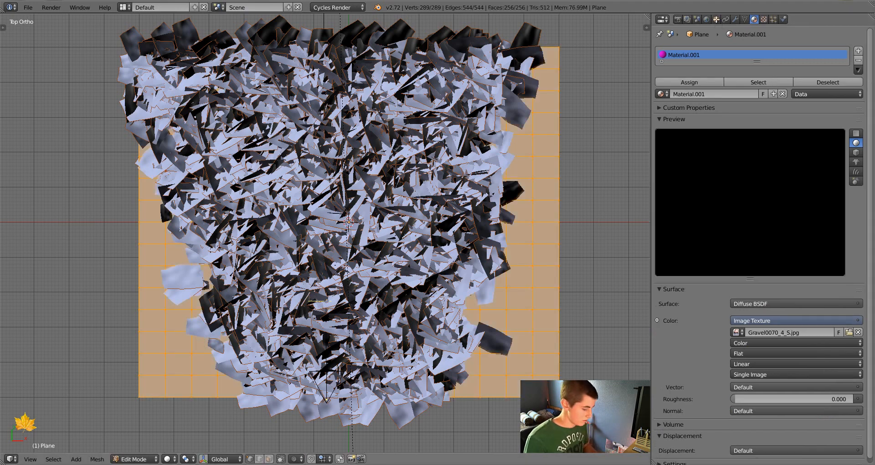
pyautogui.press('u')
pyautogui.click(484, 296)
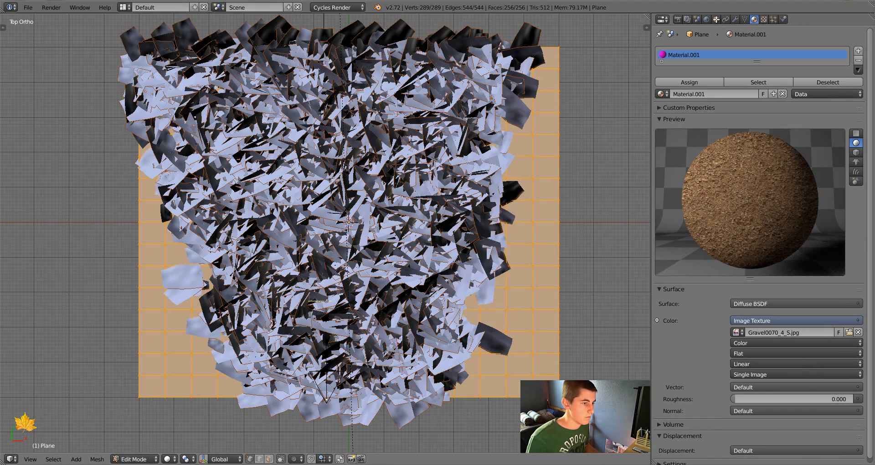
# Step: Open a UV editor beside the 3D view and scale the ground plane's UVs up to about three times their size
pyautogui.moveTo(647, 17); pyautogui.dragTo(430, 27)
pyautogui.click(442, 459)
pyautogui.click(469, 385)
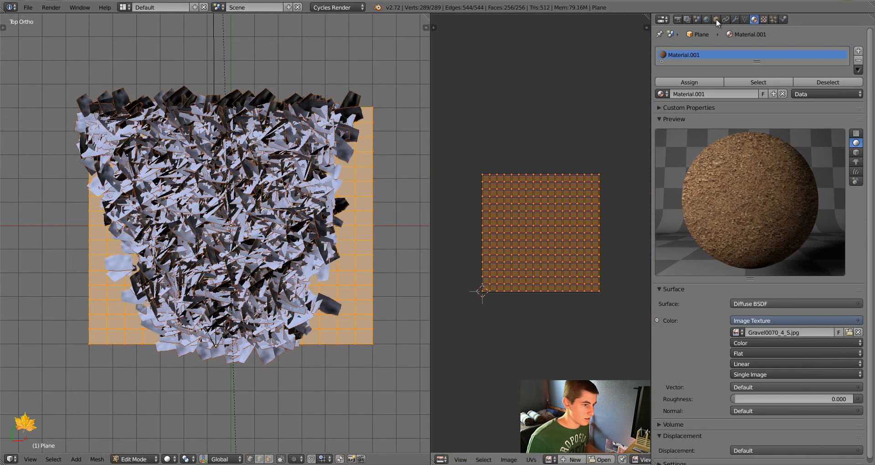
pyautogui.press('s')
pyautogui.click(560, 367)
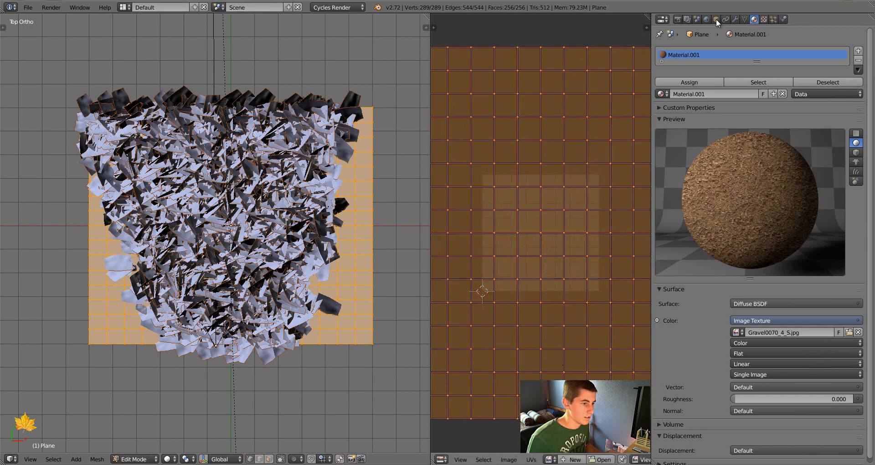
# Step: Close the UV editor and show the gravel ground plane with textured shading in Object Mode
pyautogui.moveTo(428, 16); pyautogui.dragTo(465, 27)
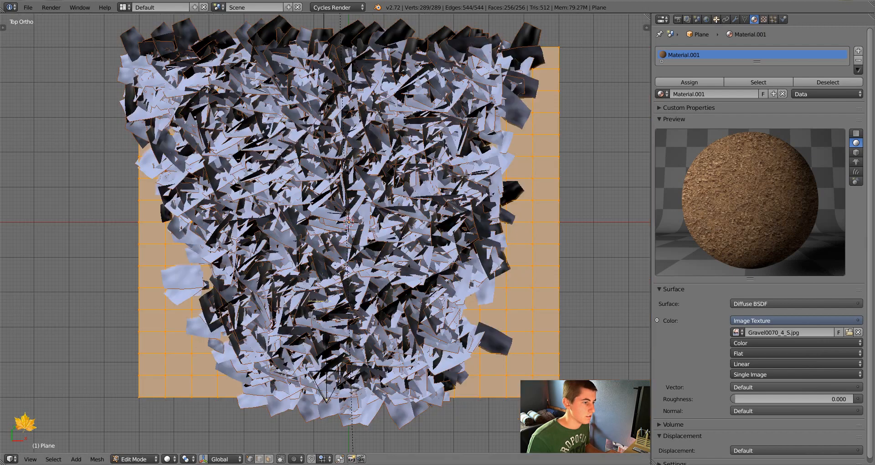
pyautogui.hotkey('alt', 'z')
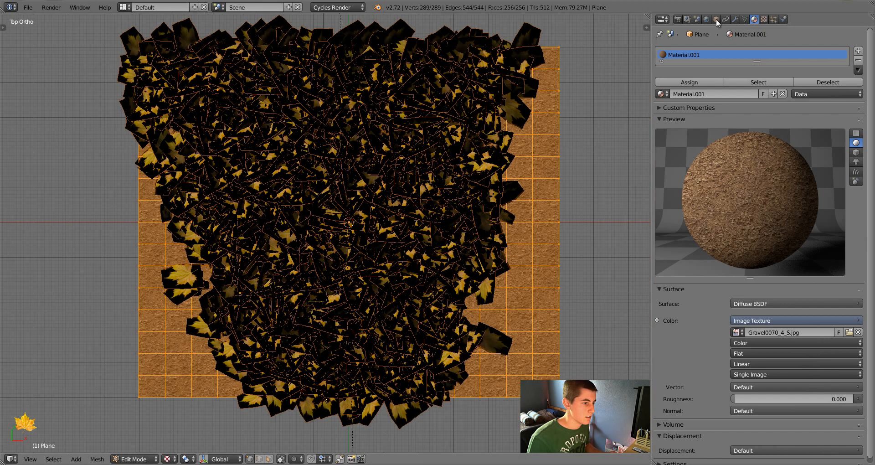
pyautogui.press('Tab')
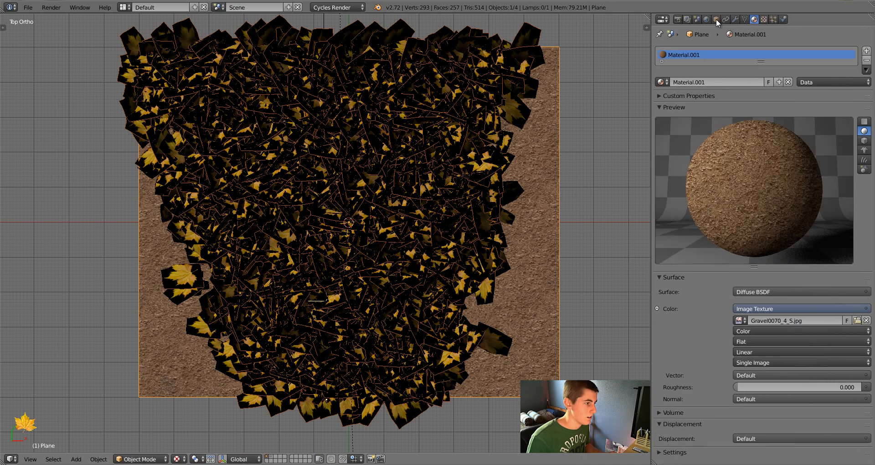
pyautogui.moveTo(316, 300)
pyautogui.mouseDown(button='middle')
pyautogui.moveTo(269, 267)
pyautogui.moveTo(254, 188)
pyautogui.mouseUp(button='middle')
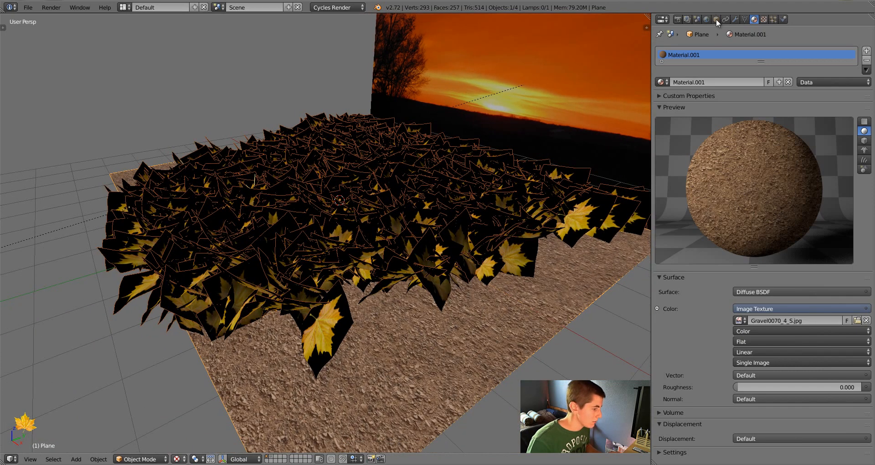
# Step: Preview the scene rendered through the camera and return the viewport to solid shading
pyautogui.click(180, 459)
pyautogui.click(205, 395)
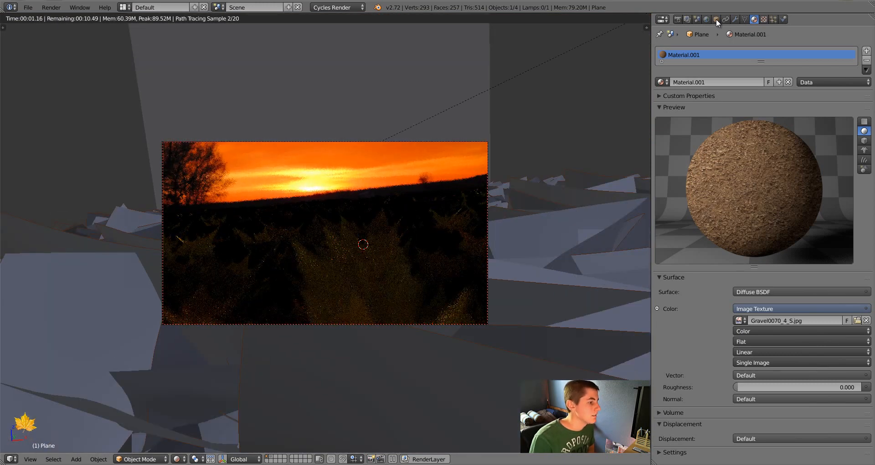
pyautogui.hotkey('shift', 'z')
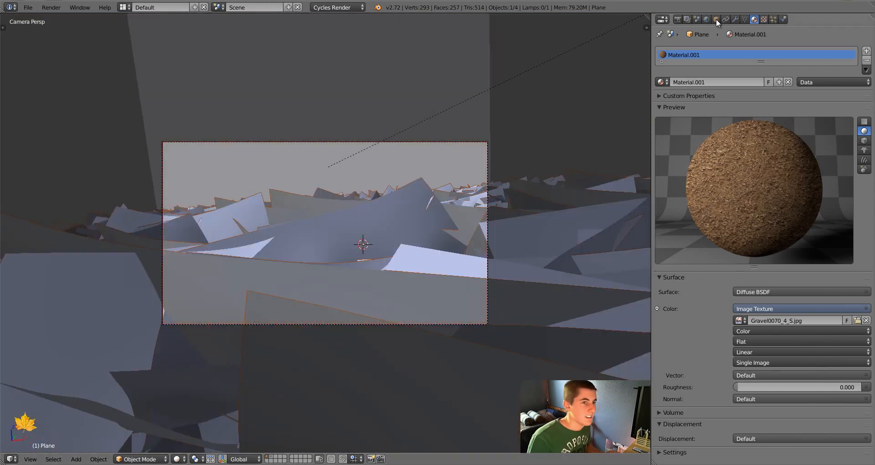
# Step: Set the seed of the ground plane's leaf particle system to 5
pyautogui.click(774, 19)
pyautogui.scroll(3, 680, 363)
pyautogui.scroll(4, 758, 244)
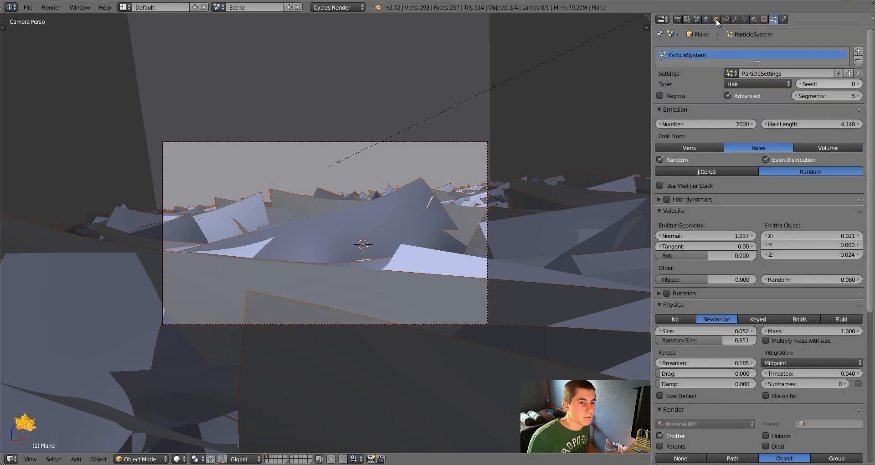
pyautogui.click(858, 84)
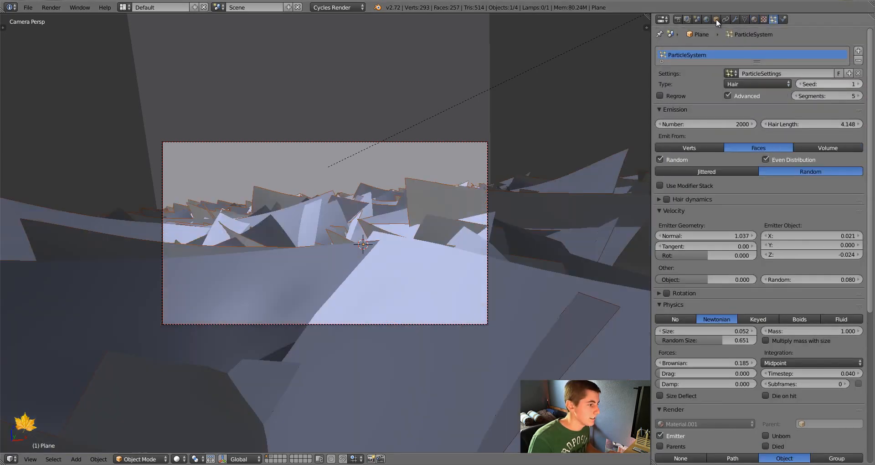
pyautogui.click(858, 84)
pyautogui.click(859, 84)
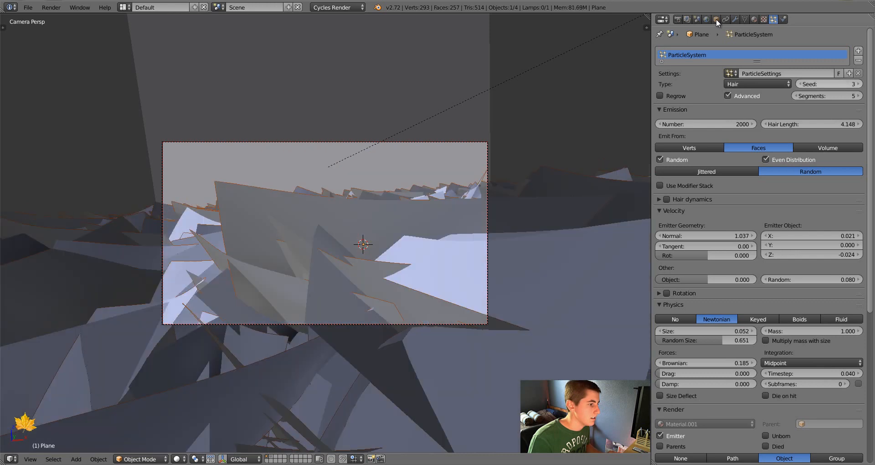
pyautogui.click(859, 84)
pyautogui.click(859, 84)
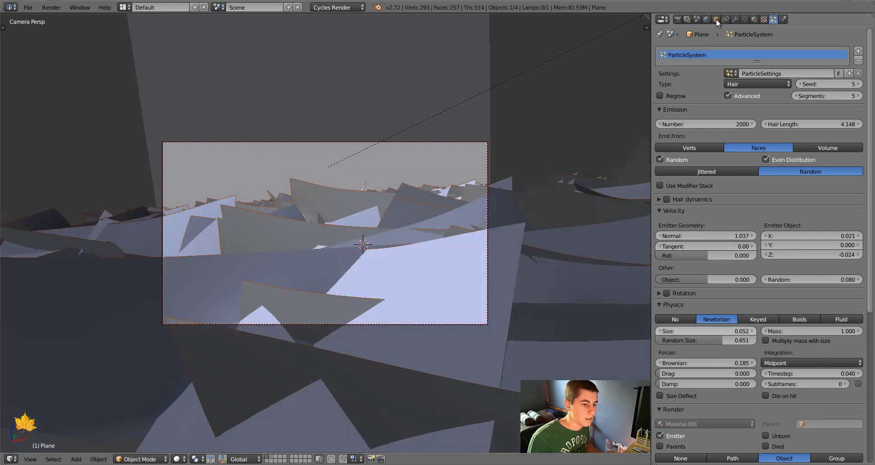
# Step: Set the leaf particles' normal velocity to 1.101 and emitter object velocity to Y 0.006 and Z -0.012, and adjust the random velocity
pyautogui.moveTo(706, 331); pyautogui.dragTo(703, 332)
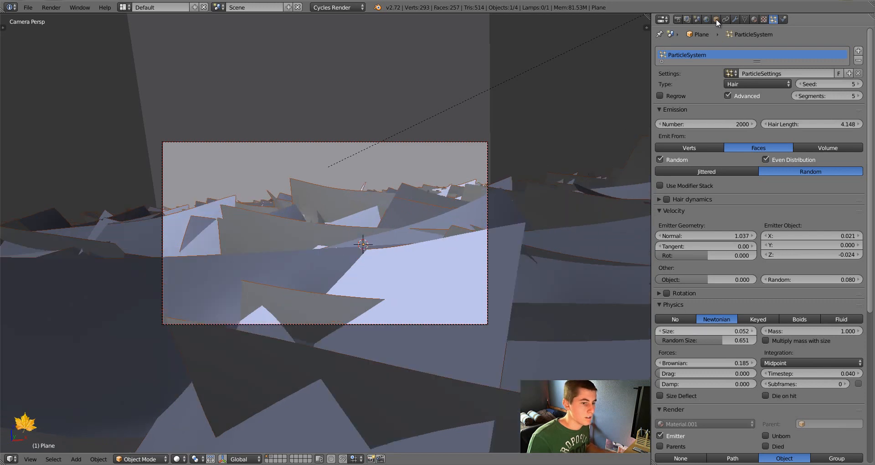
pyautogui.moveTo(705, 236); pyautogui.dragTo(735, 236)
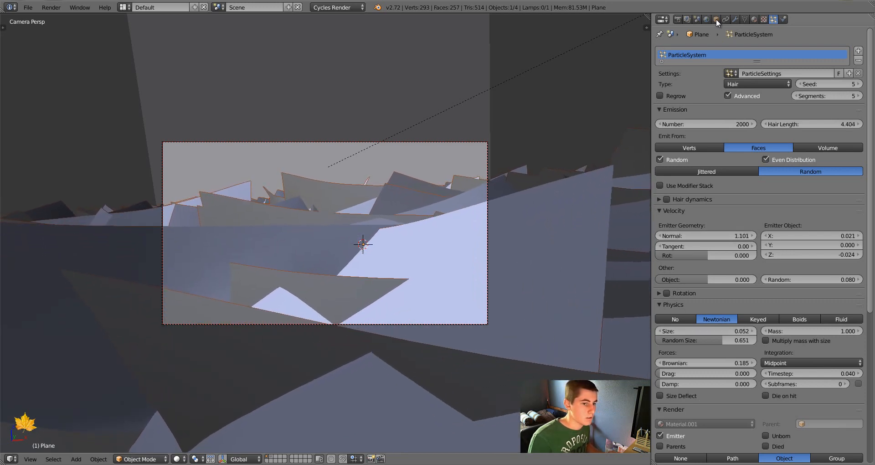
pyautogui.moveTo(812, 254)
pyautogui.mouseDown()
pyautogui.moveTo(784, 255)
pyautogui.moveTo(778, 246)
pyautogui.mouseUp()
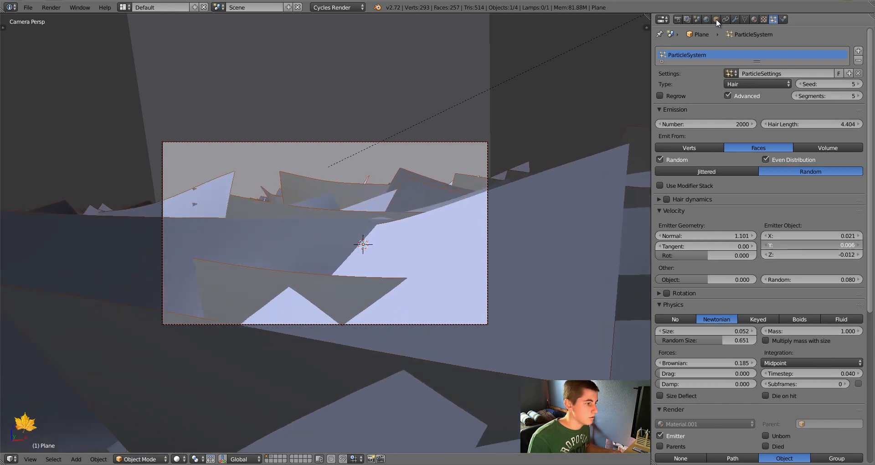
pyautogui.moveTo(804, 279); pyautogui.dragTo(820, 279)
# Step: Raise the camera along the global Z axis to a height of about 1.008
pyautogui.rightClick(487, 258)
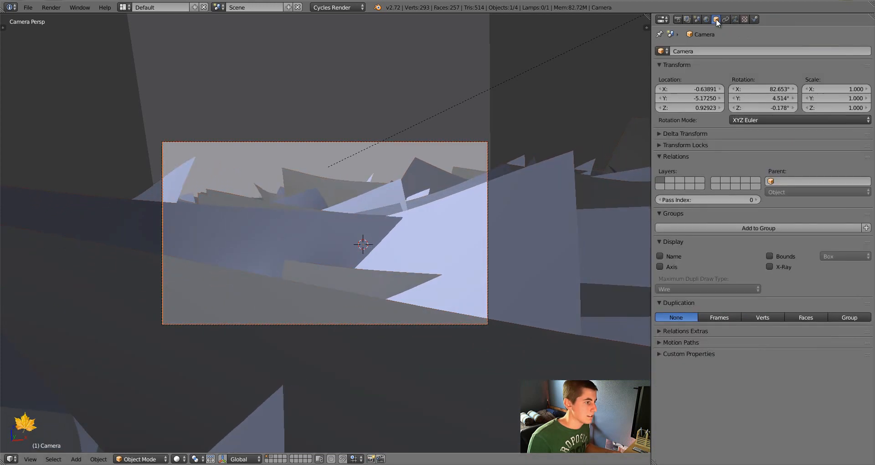
pyautogui.press('g')
pyautogui.press('z')
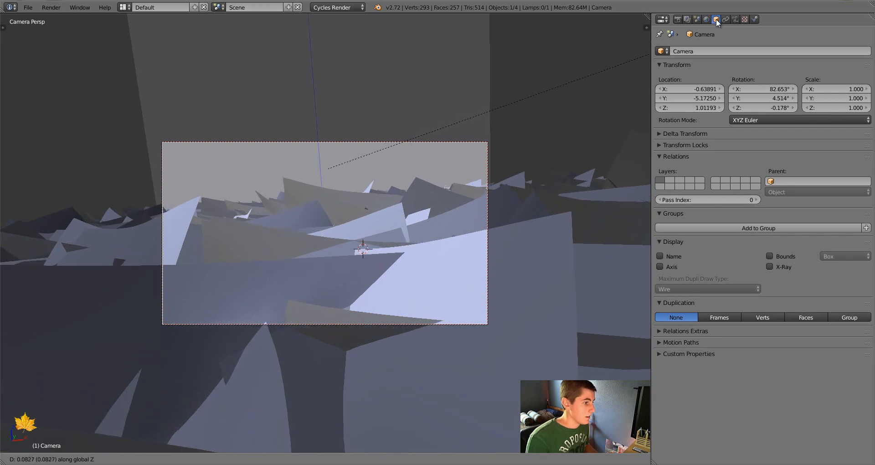
pyautogui.press('Return')
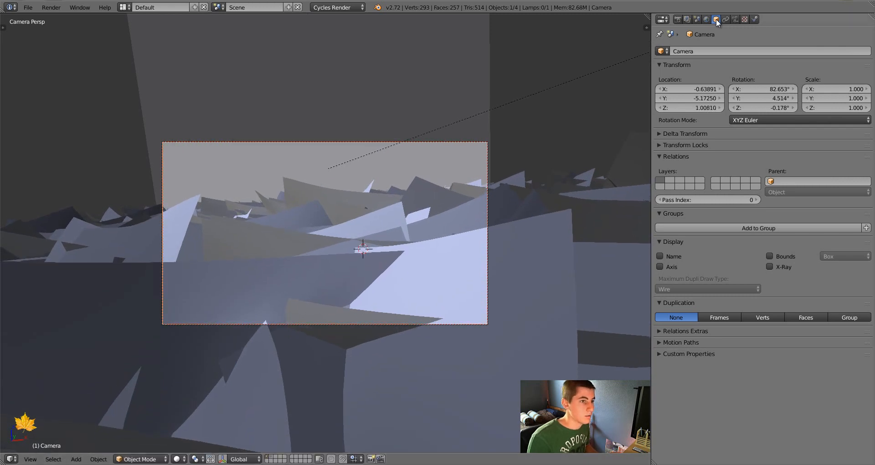
# Step: Set the Cycles render samples to 300
pyautogui.click(678, 20)
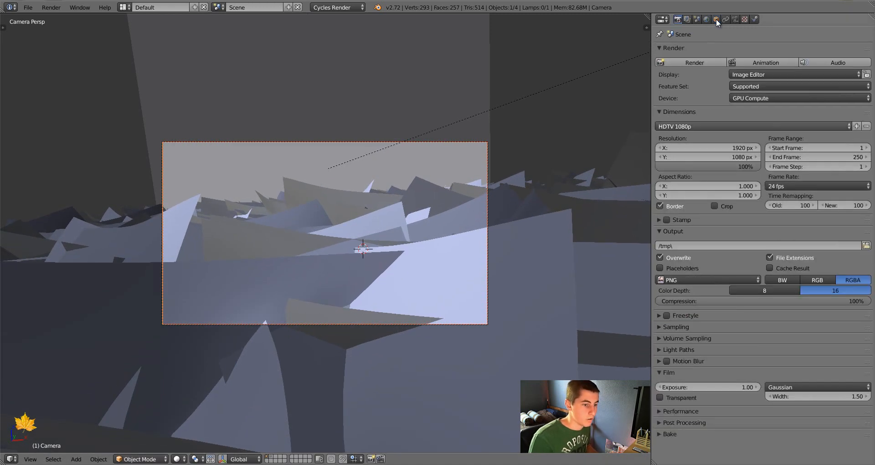
pyautogui.click(676, 327)
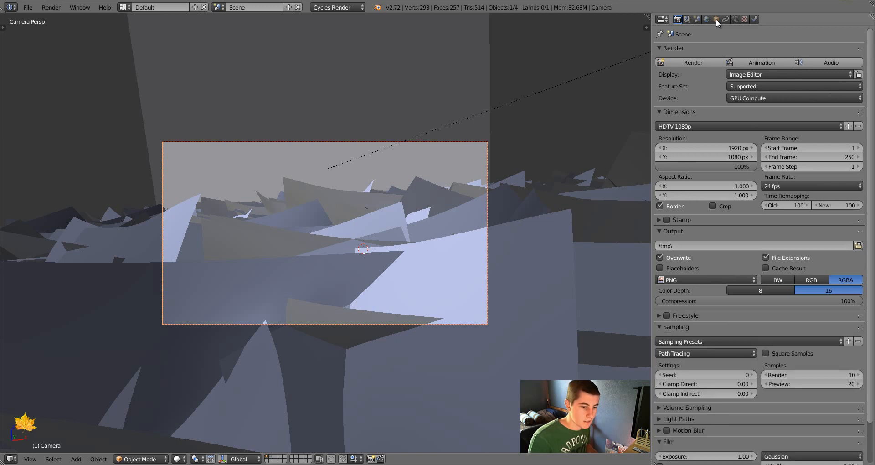
pyautogui.click(811, 375)
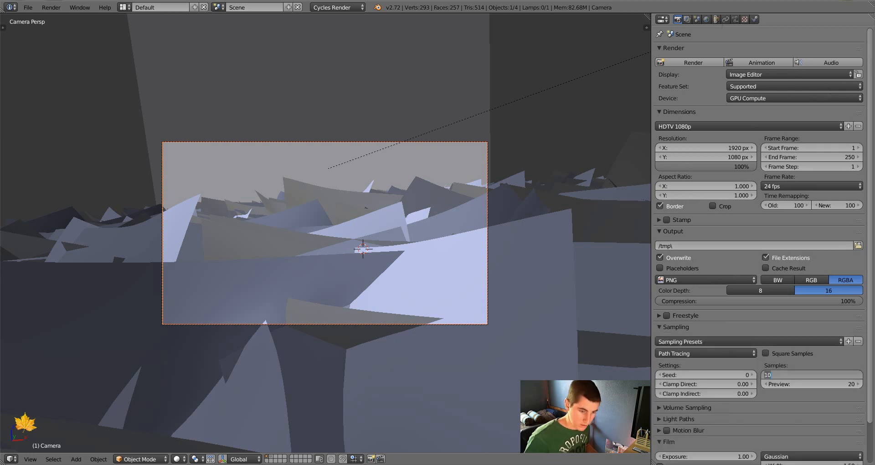
pyautogui.write('300')
pyautogui.press('Return')
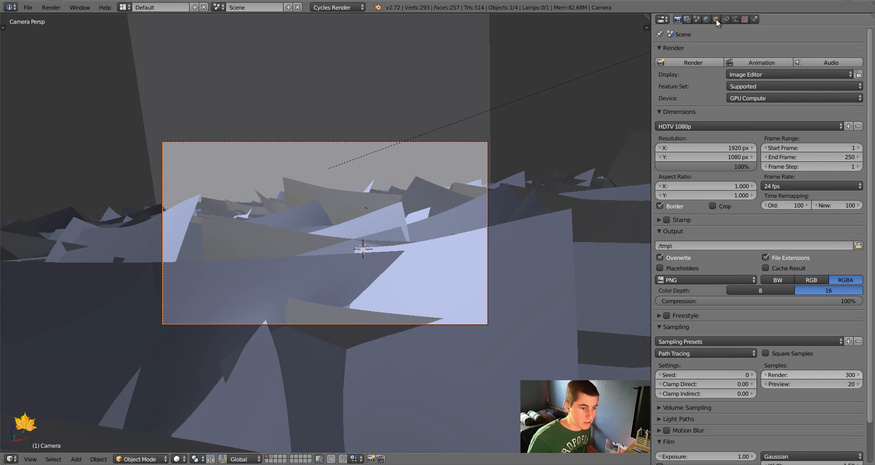
# Step: Apply the Full Global Illumination integrator preset to the light paths
pyautogui.click(678, 419)
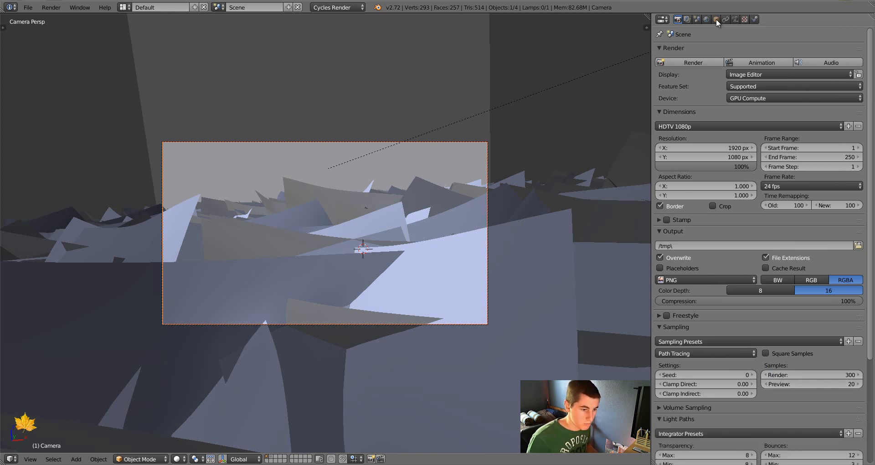
pyautogui.scroll(-6, 711, 387)
pyautogui.click(711, 324)
pyautogui.click(697, 345)
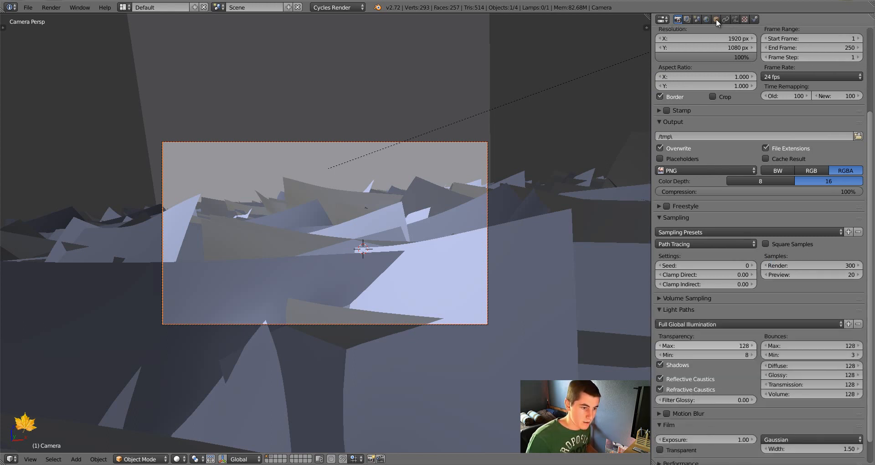
pyautogui.click(678, 309)
# Step: Set the render tile size to 256 by 256 in the performance settings
pyautogui.click(680, 371)
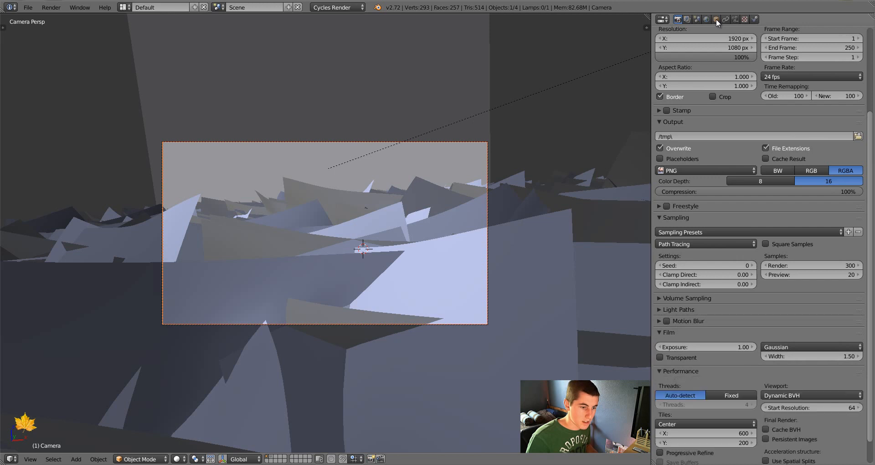
pyautogui.click(706, 433)
pyautogui.write('256')
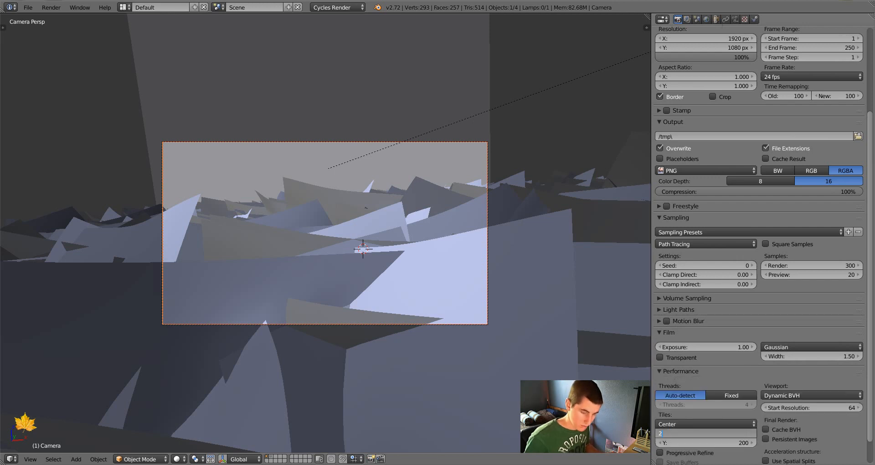
pyautogui.press('Tab')
pyautogui.write('256')
pyautogui.press('Return')
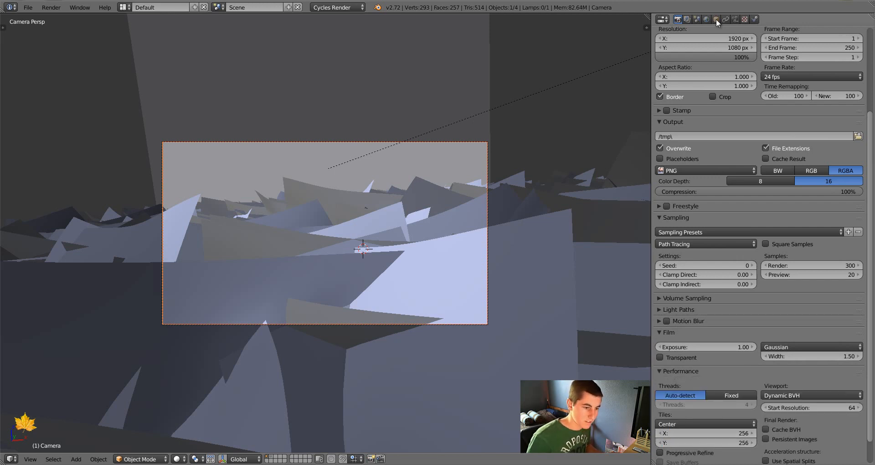
pyautogui.click(681, 371)
pyautogui.scroll(6, 717, 23)
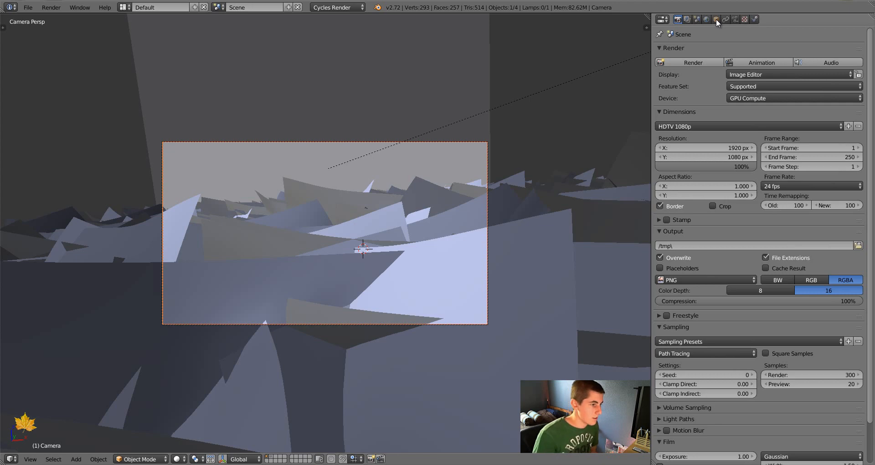
# Step: Start a test render of the frame, cancel it, and set the render samples to 100
pyautogui.press('F12')
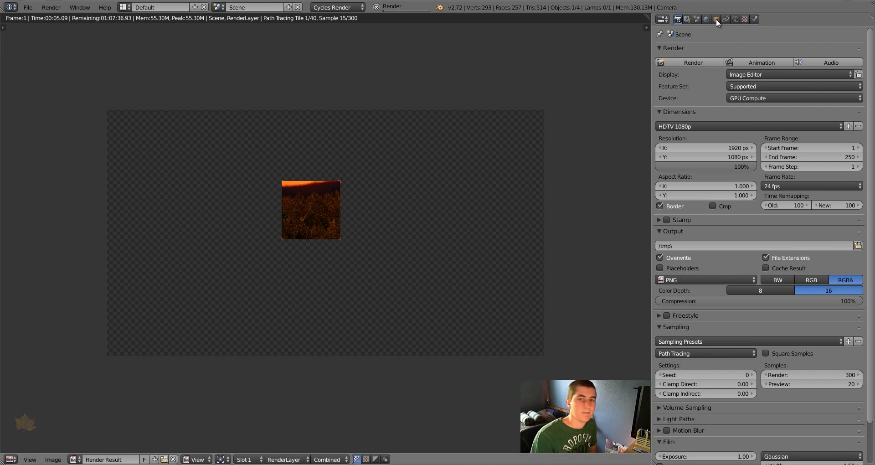
pyautogui.press('Escape')
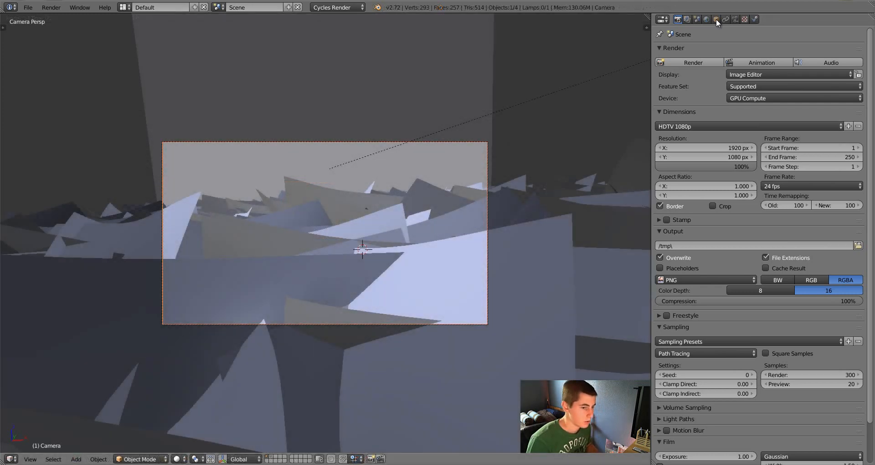
pyautogui.click(812, 375)
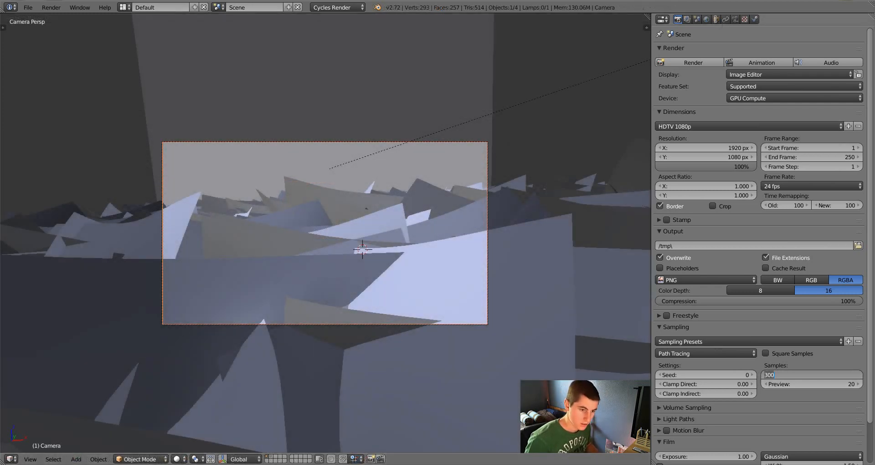
pyautogui.write('100')
pyautogui.press('Return')
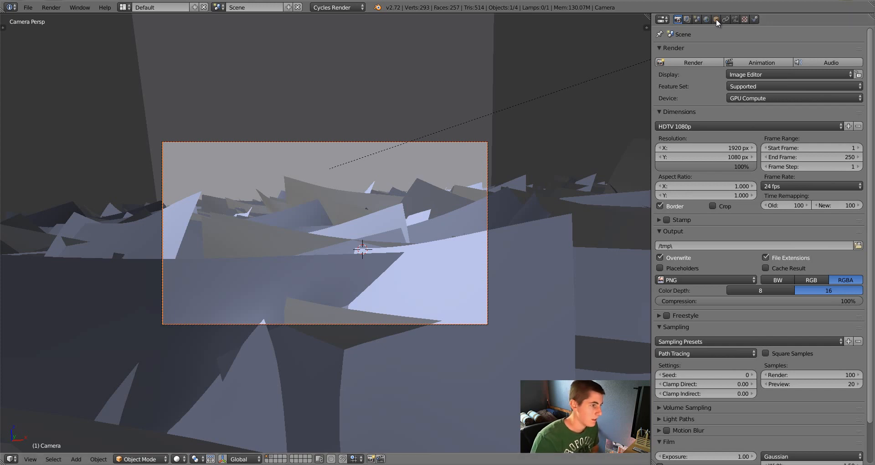
# Step: Tilt the camera up about 2 degrees with a trackball rotation and set its focal length to 27.55 mm
pyautogui.click(735, 19)
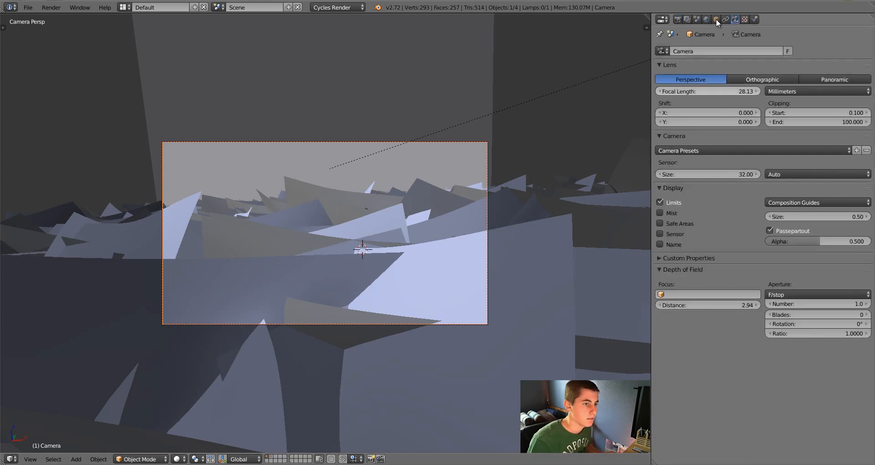
pyautogui.moveTo(708, 91); pyautogui.dragTo(701, 92)
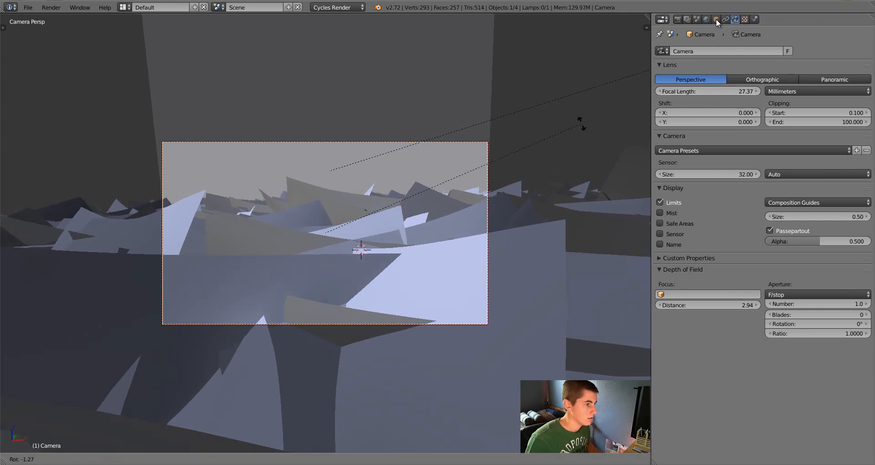
pyautogui.press('r')
pyautogui.press('r')
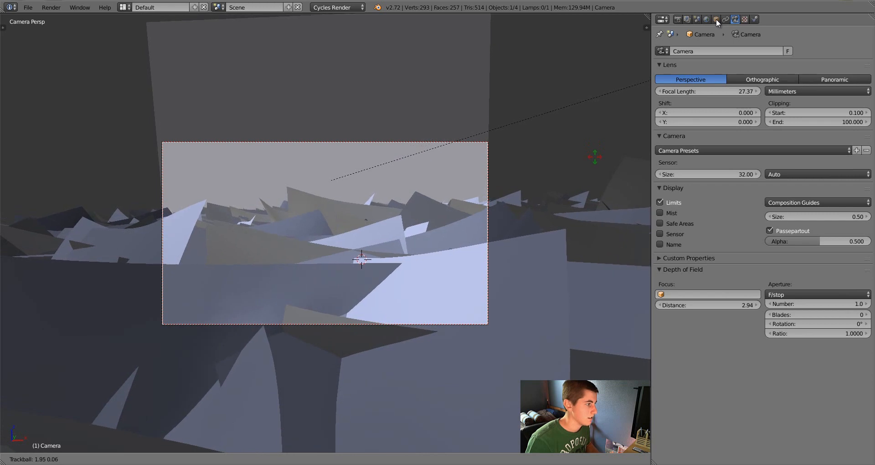
pyautogui.click(595, 157)
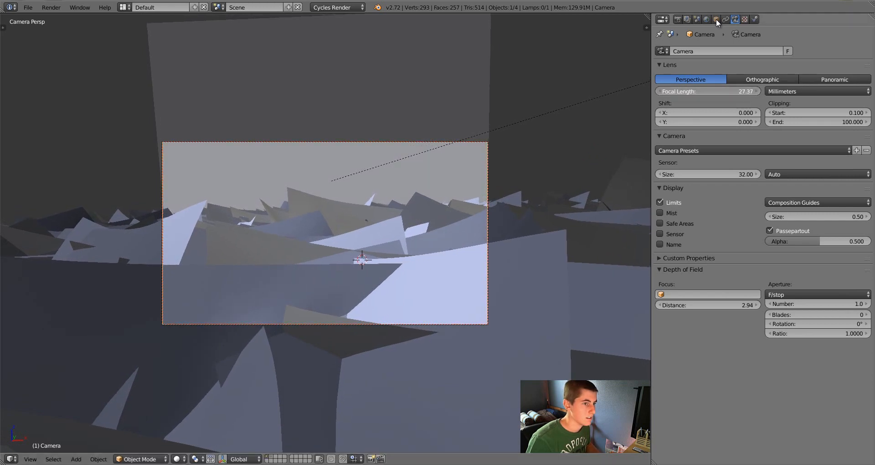
pyautogui.moveTo(717, 91); pyautogui.dragTo(717, 91)
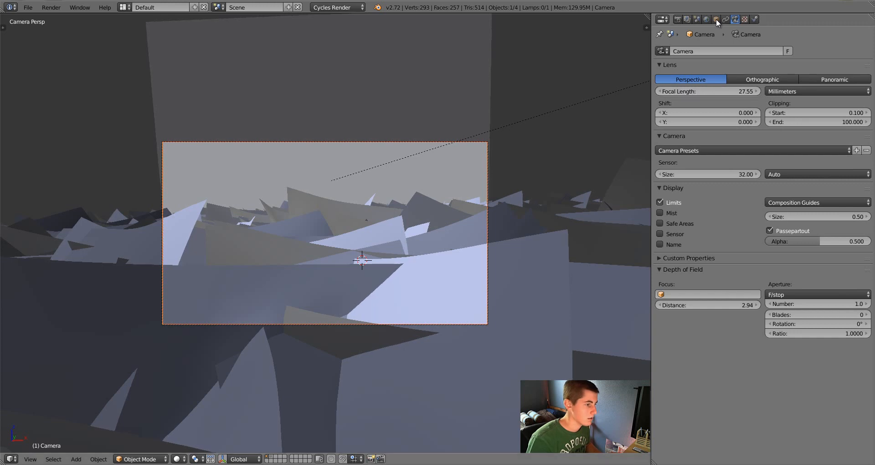
# Step: Fine-tune the camera's tilt with a very small trackball rotation
pyautogui.press('r')
pyautogui.press('r')
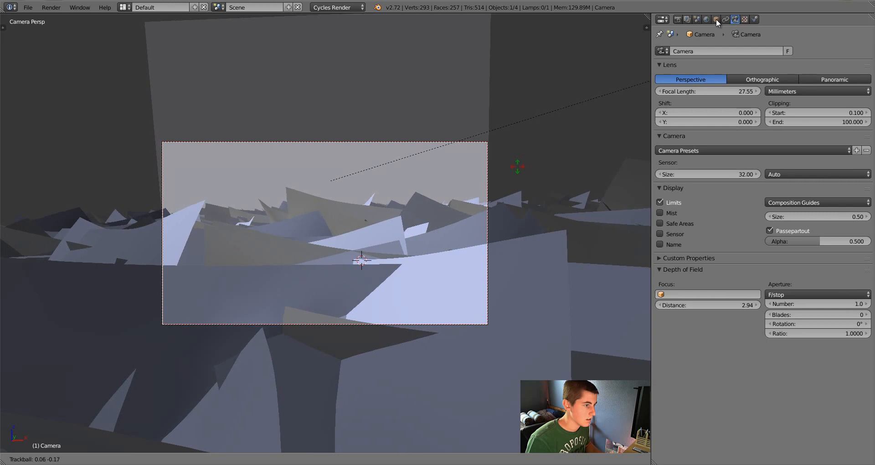
pyautogui.click(517, 166)
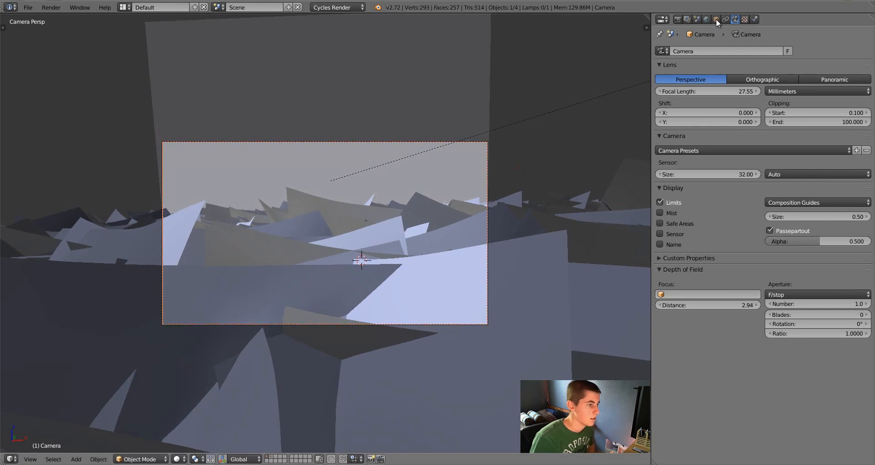
# Step: Render the frame at 100 samples and examine the leaves and the horizon up close
pyautogui.click(678, 19)
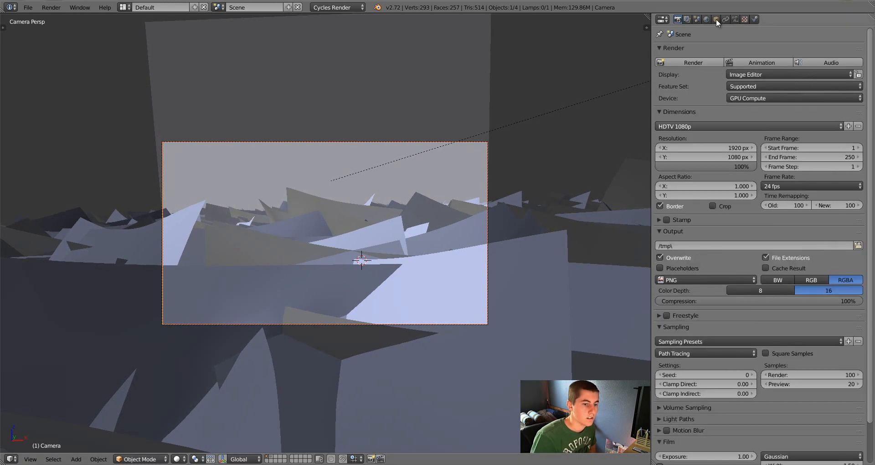
pyautogui.press('F12')
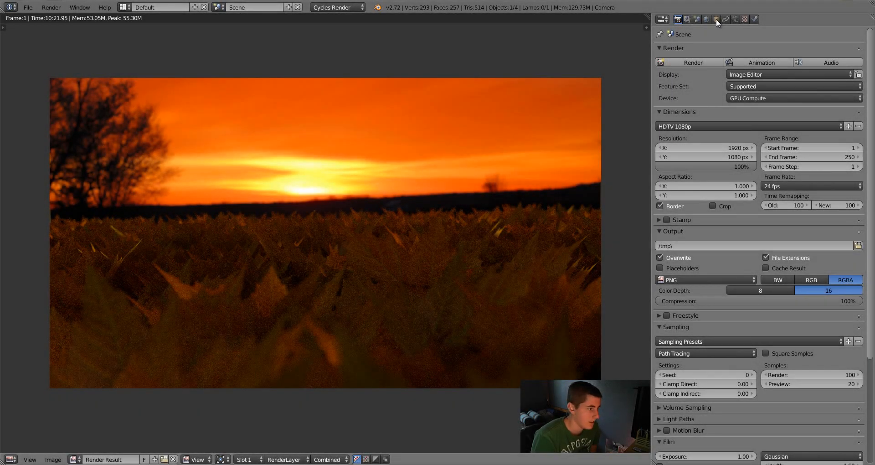
pyautogui.scroll(1, 326, 233)
pyautogui.scroll(2, 325, 233)
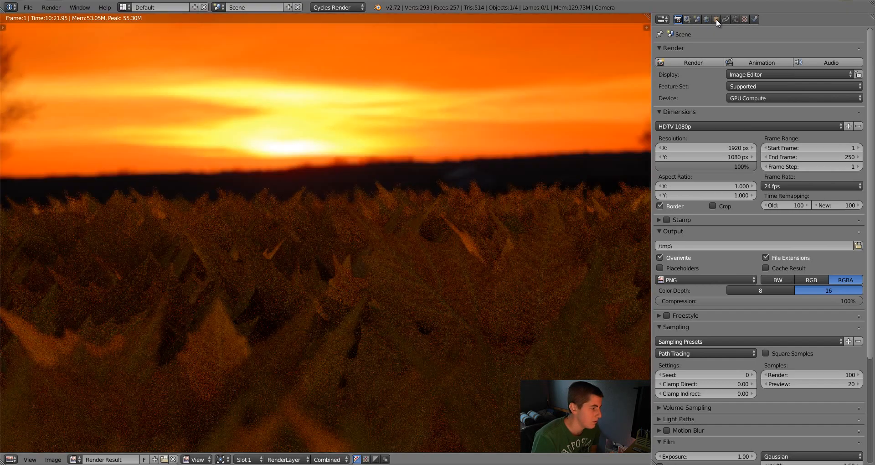
pyautogui.scroll(-3, 325, 233)
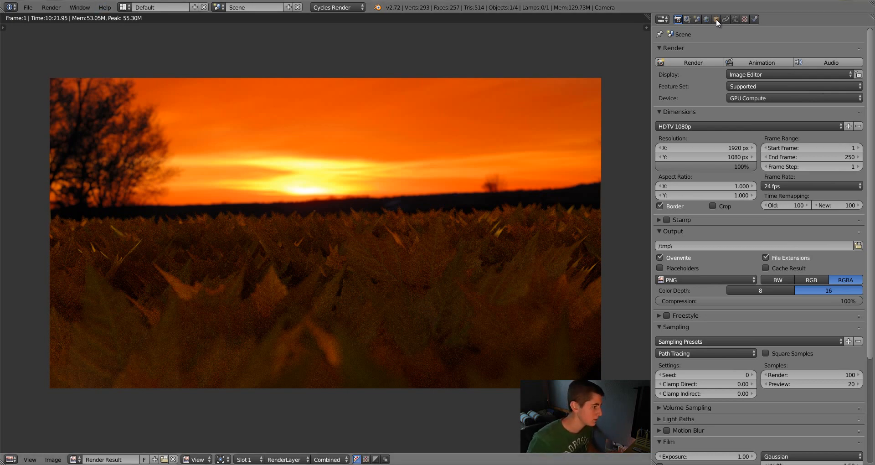
# Step: Switch to the Compositing layout with a maximised node editor, and enable compositing nodes and the backdrop
pyautogui.hotkey('ctrl', 'Left')
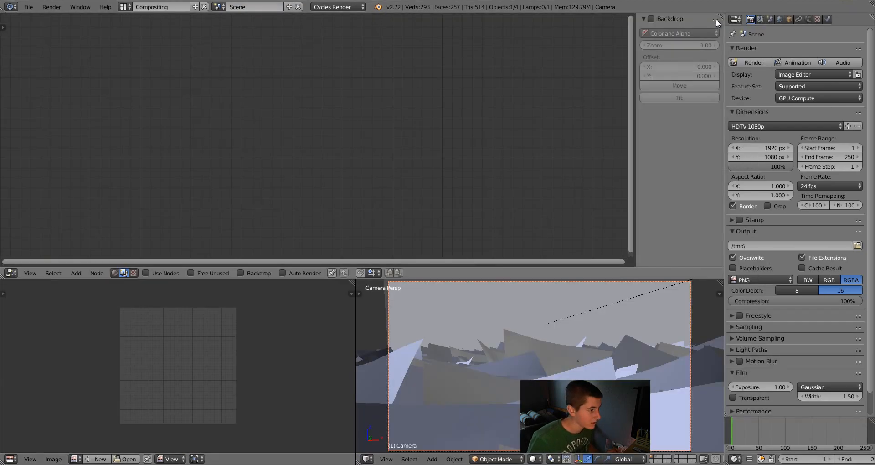
pyautogui.hotkey('ctrl', 'Up')
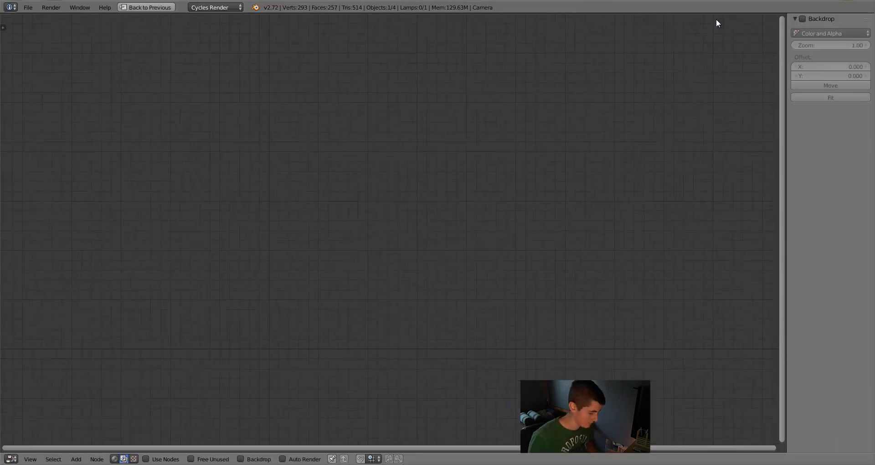
pyautogui.press('n')
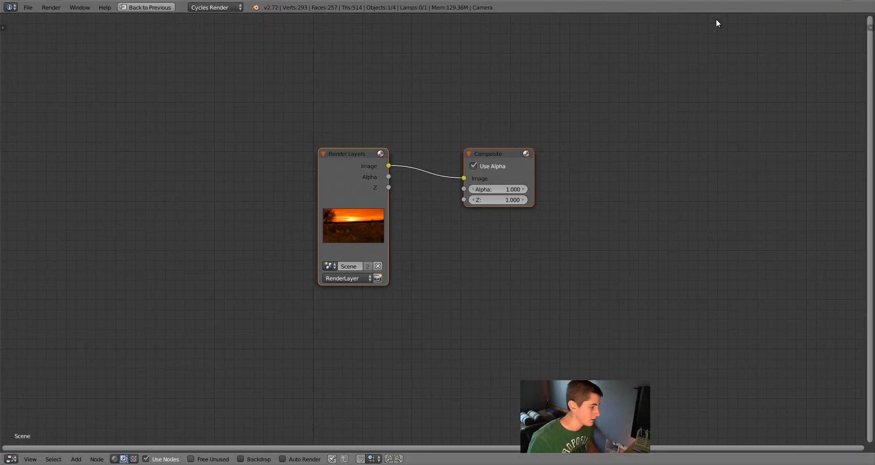
pyautogui.click(241, 459)
# Step: Move the Render Layers node away from Composite, connect a Viewer node to its image, and place the Viewer just below Composite
pyautogui.moveTo(347, 177)
pyautogui.mouseDown()
pyautogui.moveTo(181, 161)
pyautogui.moveTo(188, 127)
pyautogui.mouseUp()
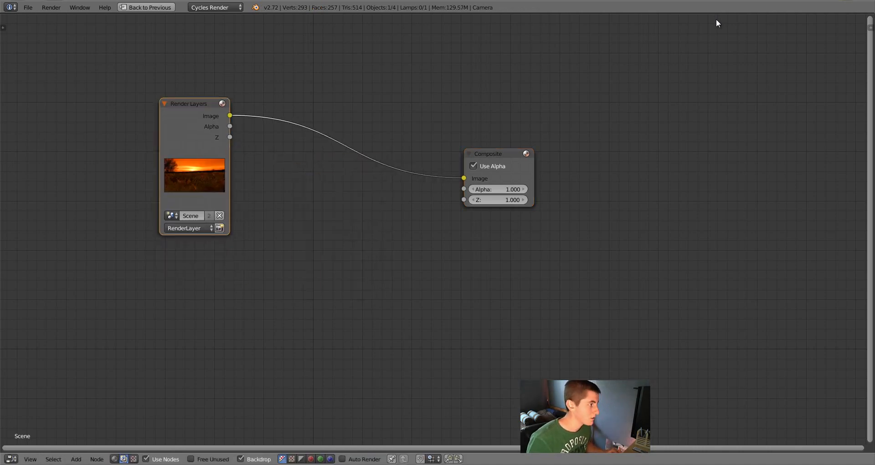
pyautogui.keyDown('ctrl'); pyautogui.keyDown('shift'); pyautogui.click(191, 137); pyautogui.keyUp('shift'); pyautogui.keyUp('ctrl')
pyautogui.press('g')
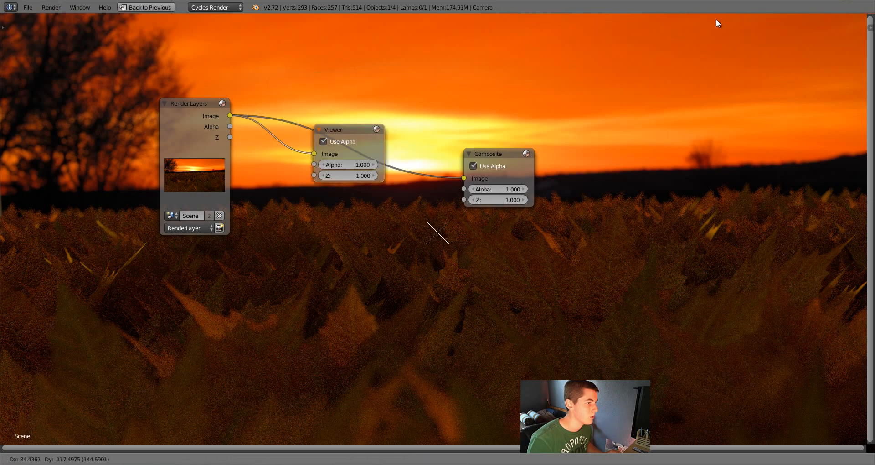
pyautogui.click(718, 22)
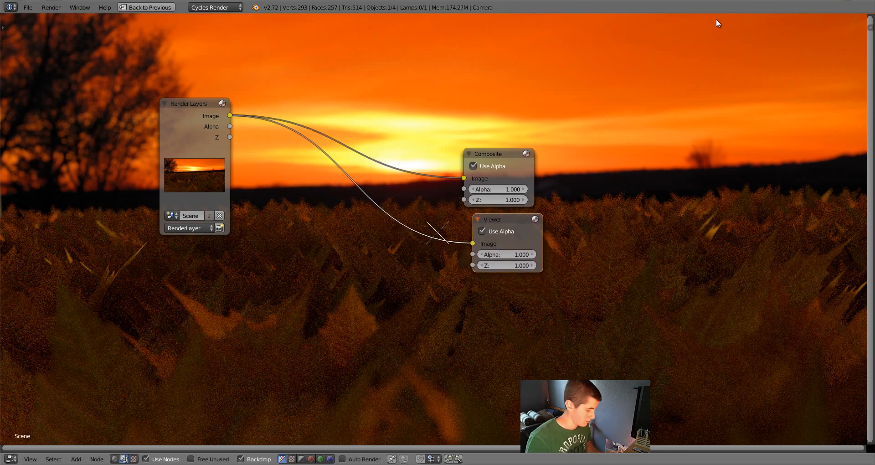
pyautogui.press('v')
pyautogui.press('v')
pyautogui.press('g')
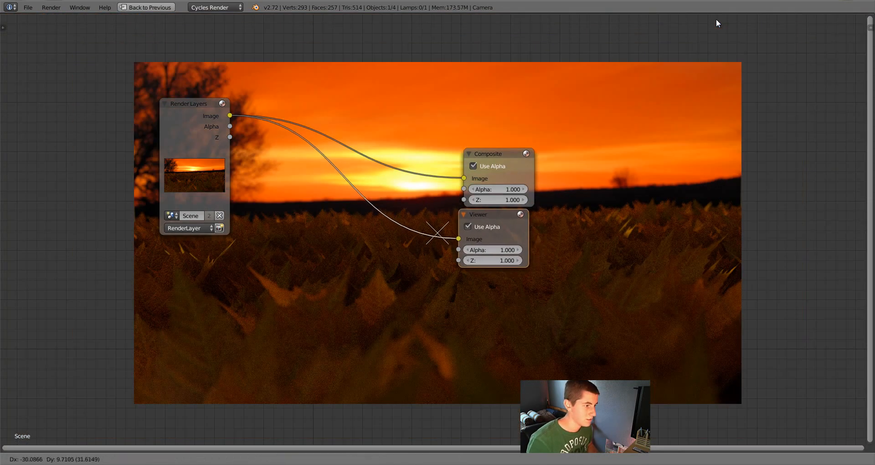
pyautogui.click(716, 20)
# Step: Move the Render Layers node far from the Composite and Viewer nodes to make room for effect nodes
pyautogui.moveTo(338, 23); pyautogui.dragTo(716, 19, button='middle')
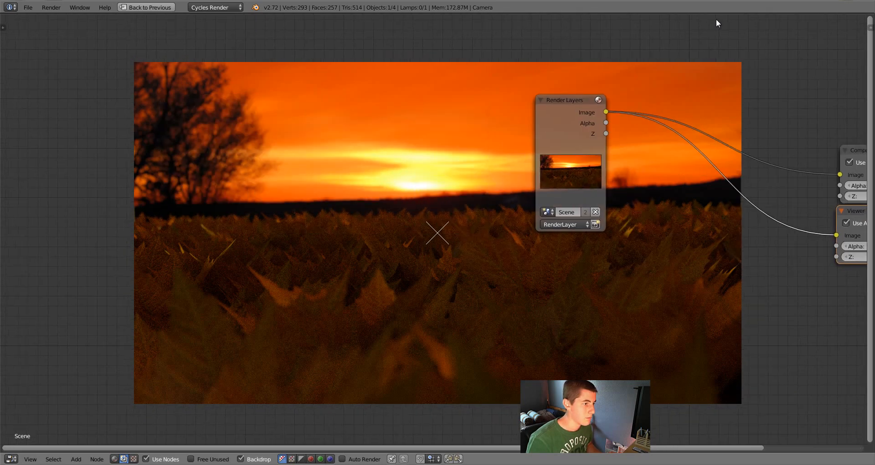
pyautogui.rightClick(567, 118)
pyautogui.press('g')
pyautogui.click(716, 19)
pyautogui.keyDown('ctrl'); pyautogui.moveTo(688, 200); pyautogui.dragTo(673, 162); pyautogui.keyUp('ctrl')
pyautogui.moveTo(673, 162); pyautogui.dragTo(849, 117, button='middle')
pyautogui.press('g')
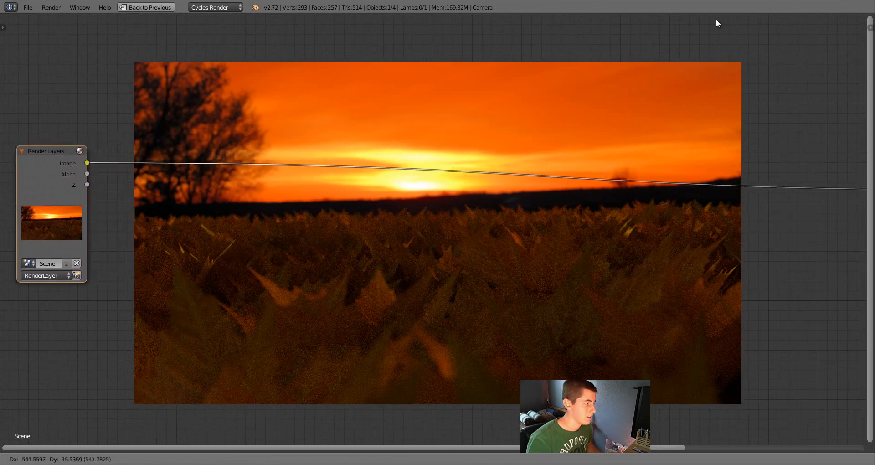
pyautogui.click(718, 23)
pyautogui.keyDown('ctrl'); pyautogui.hscroll(-3, 718, 23); pyautogui.keyUp('ctrl')
# Step: Add a Glare node beside Render Layers and set its glare type to Fog Glow
pyautogui.hotkey('shift', 'a')
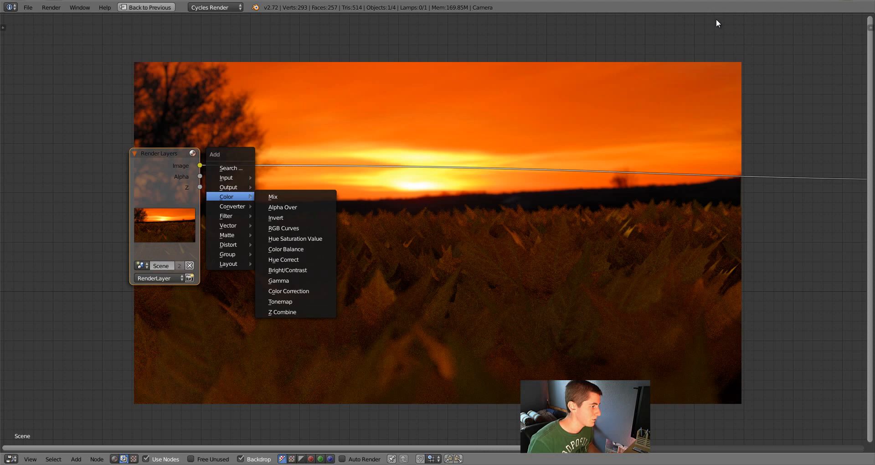
pyautogui.moveTo(231, 216)
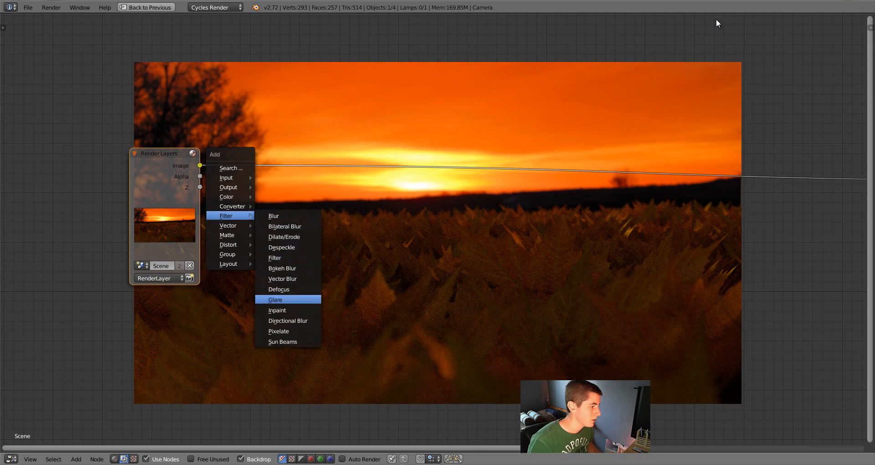
pyautogui.click(290, 299)
pyautogui.click(245, 179)
pyautogui.click(280, 209)
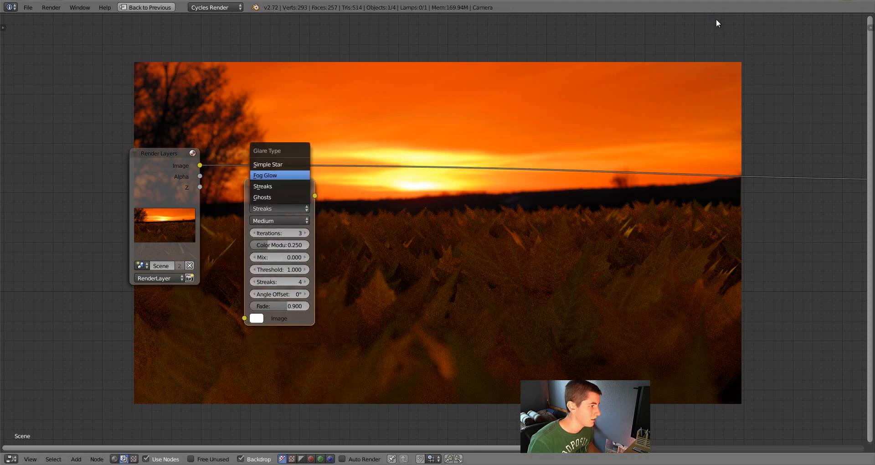
pyautogui.press('Return')
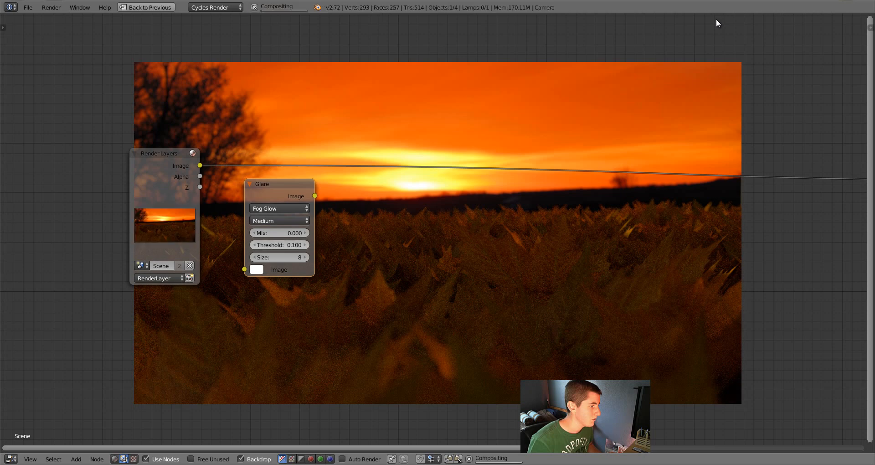
# Step: Set the Glare threshold to 0.2 and size to 9, and insert the node into the Render Layers output link
pyautogui.click(305, 245)
pyautogui.click(305, 258)
pyautogui.press('g')
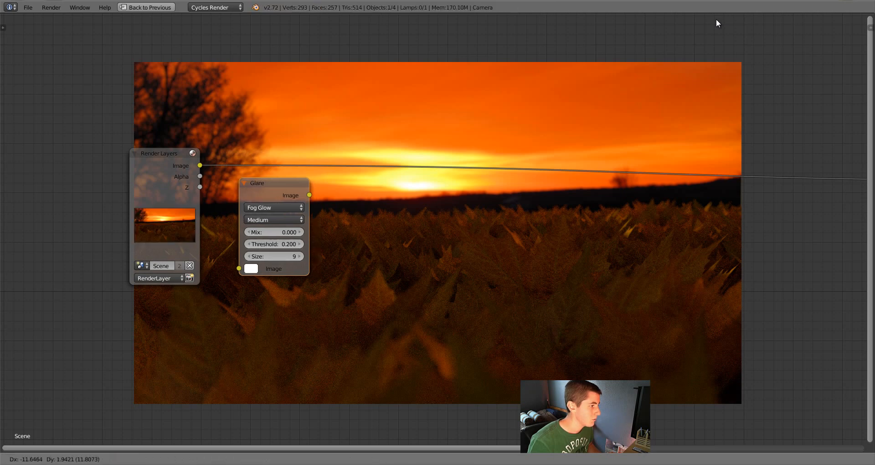
pyautogui.press('Return')
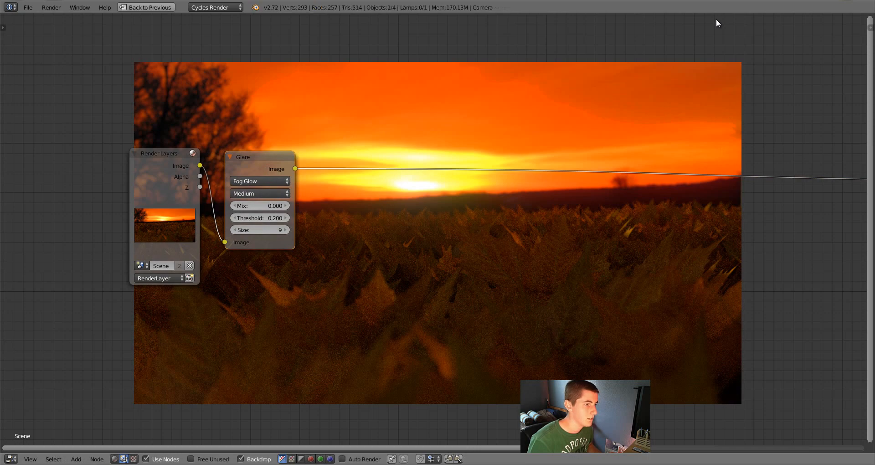
# Step: Nudge the Glare node slightly downward beside the Render Layers node
pyautogui.hotkey('shift', 'a')
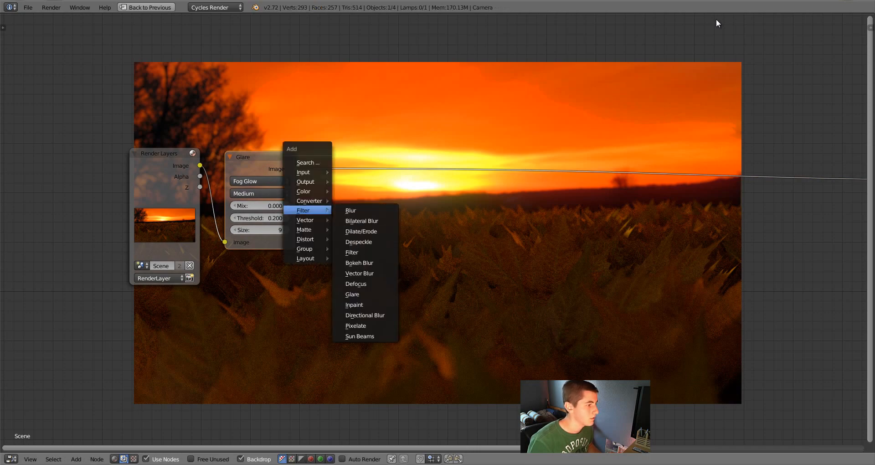
pyautogui.press('Escape')
pyautogui.moveTo(314, 210); pyautogui.dragTo(143, 112, button='middle')
pyautogui.moveTo(717, 20); pyautogui.dragTo(717, 22, button='middle')
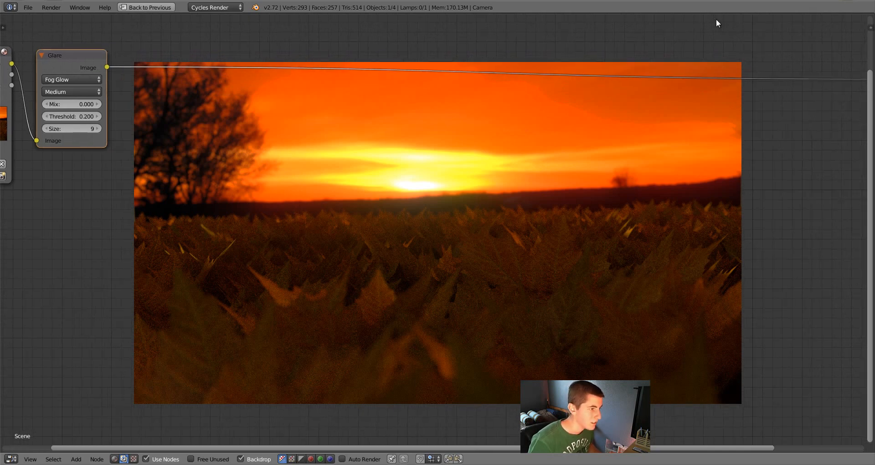
pyautogui.moveTo(718, 23); pyautogui.dragTo(718, 23, button='middle')
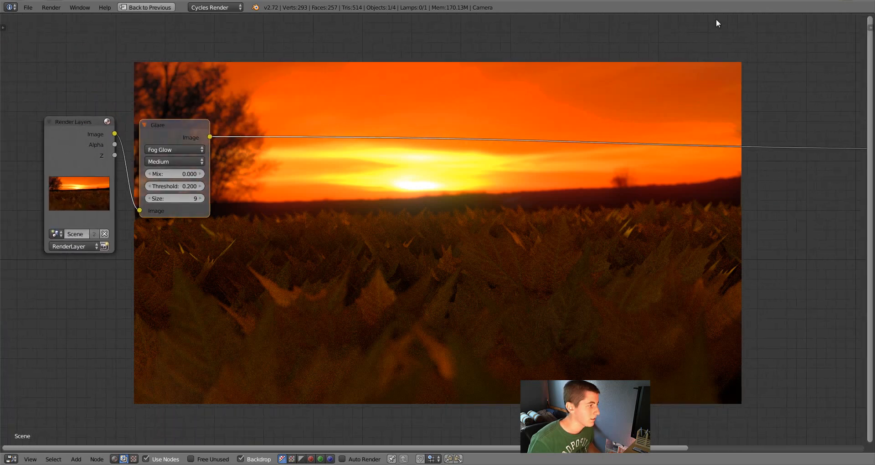
pyautogui.press('g')
pyautogui.click(718, 22)
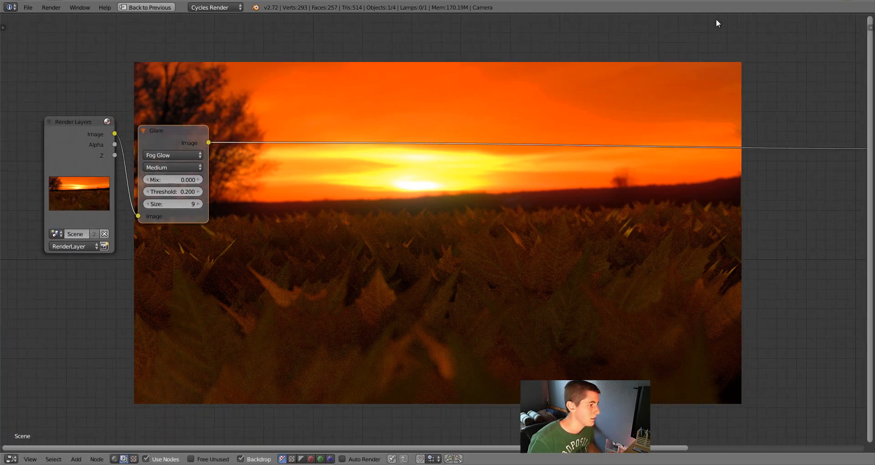
# Step: Add a Lens Distortion node beside the Glare node
pyautogui.hotkey('shift', 'a')
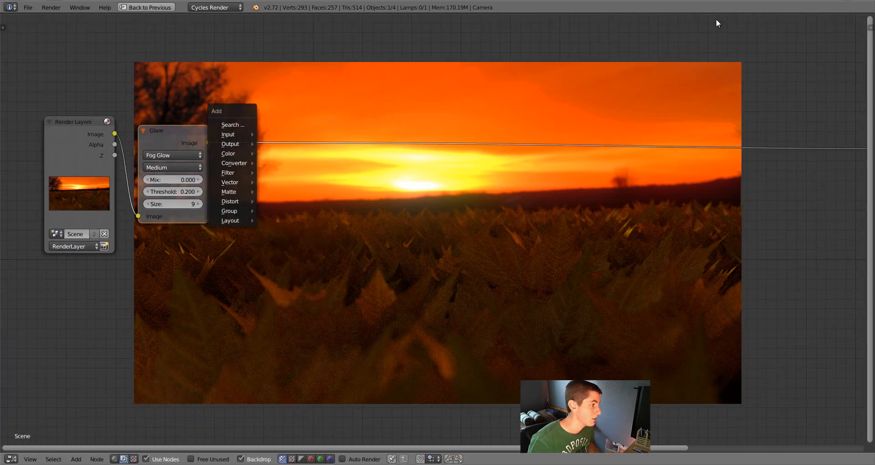
pyautogui.moveTo(230, 201)
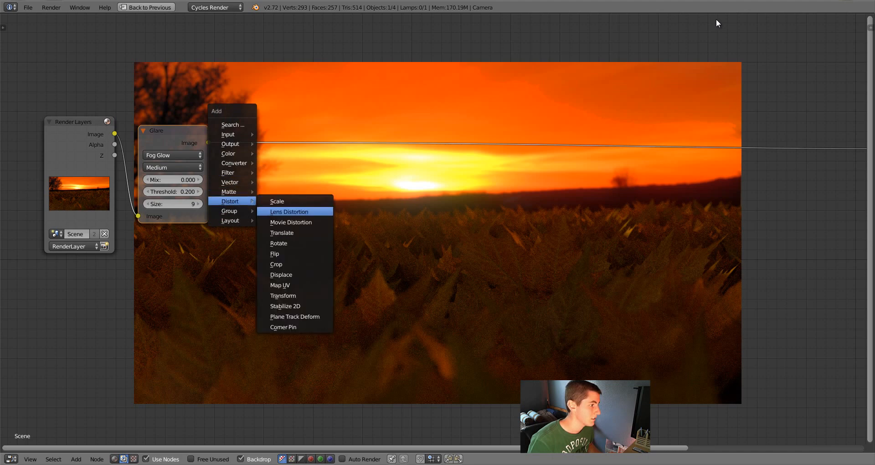
pyautogui.click(289, 211)
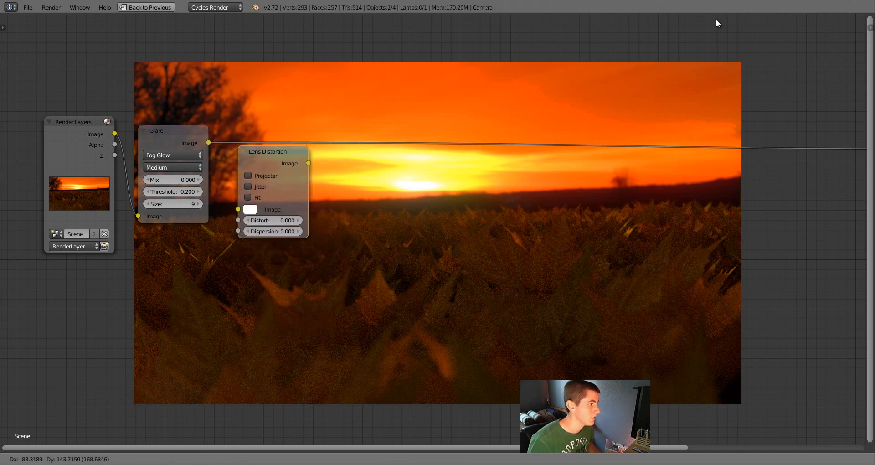
pyautogui.click(240, 147)
# Step: Reroute the Glare image from the output nodes into Lens Distortion and set that node's Distort to 1
pyautogui.keyDown('ctrl'); pyautogui.moveTo(398, 100); pyautogui.dragTo(435, 227); pyautogui.keyUp('ctrl')
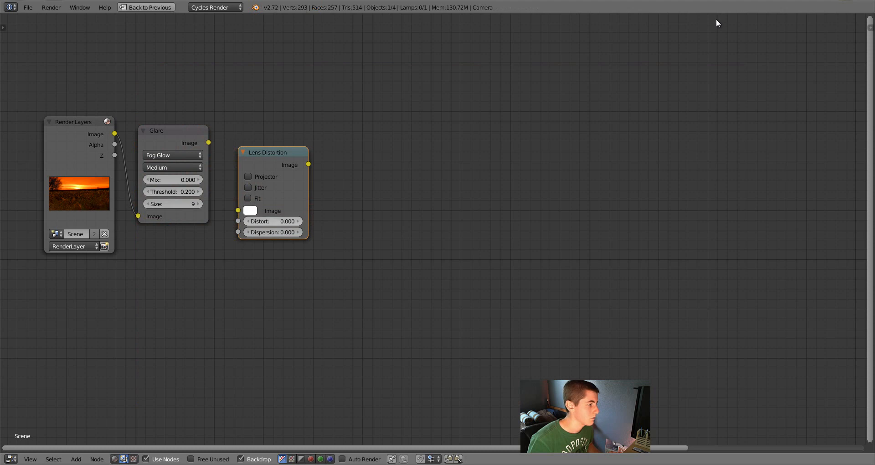
pyautogui.moveTo(274, 221); pyautogui.dragTo(392, 221)
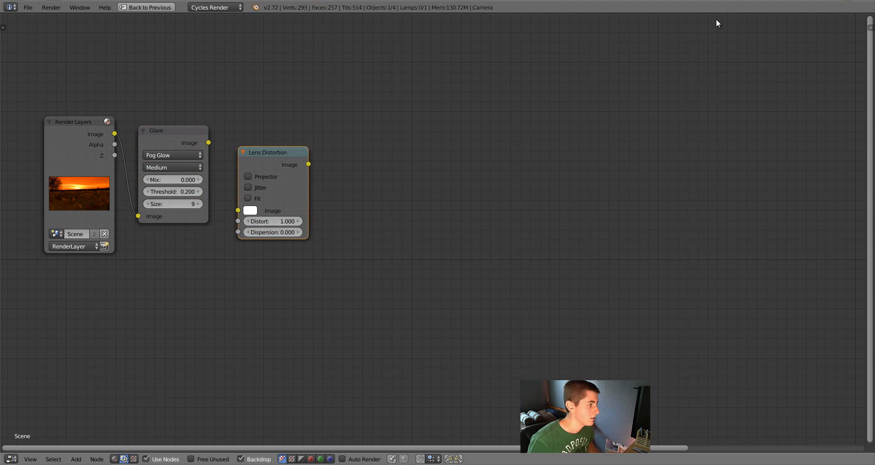
pyautogui.moveTo(208, 142); pyautogui.dragTo(238, 210)
# Step: Add a Math node and connect the Lens Distortion image to its first value
pyautogui.hotkey('shift', 'a')
pyautogui.moveTo(321, 198)
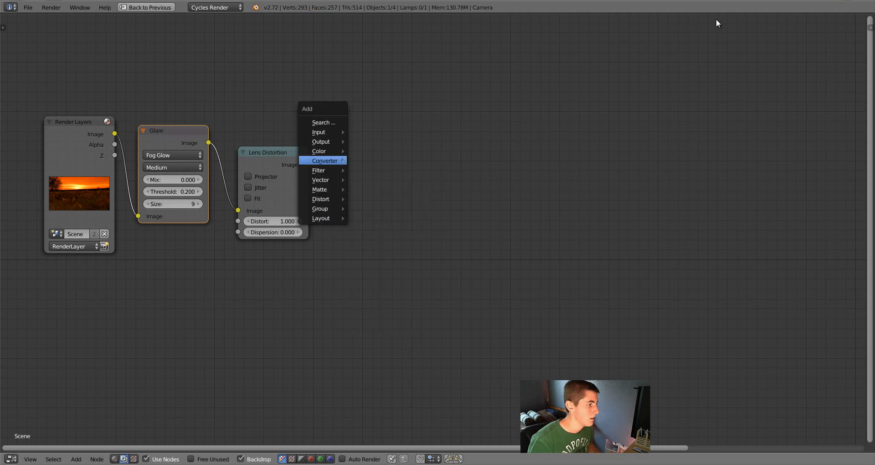
pyautogui.moveTo(324, 160)
pyautogui.click(368, 160)
pyautogui.moveTo(308, 164); pyautogui.dragTo(336, 220)
# Step: Set the Math node to Greater Than with a second value of 0 and move it closer to Lens Distortion
pyautogui.doubleClick(370, 231)
pyautogui.write('0.5')
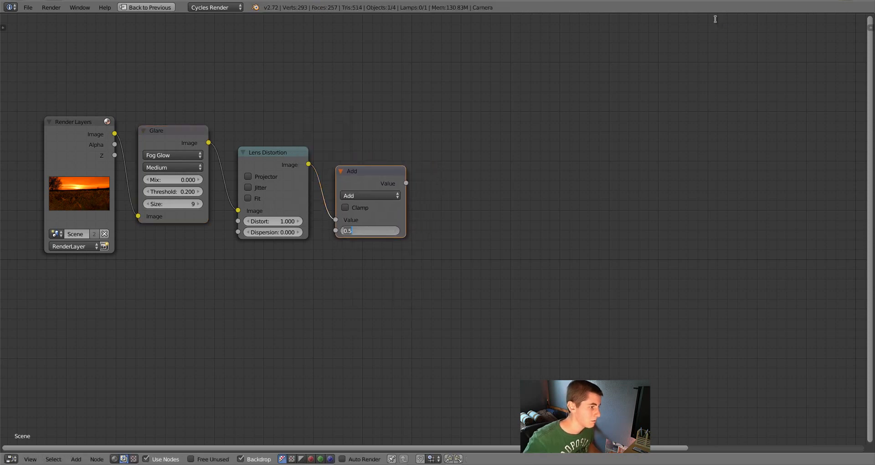
pyautogui.press('Escape')
pyautogui.click(370, 196)
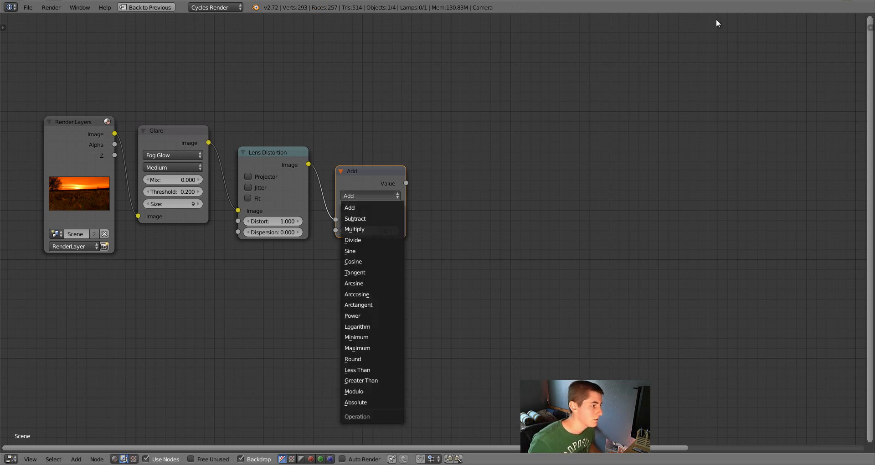
pyautogui.click(372, 380)
pyautogui.moveTo(370, 171); pyautogui.dragTo(357, 164)
# Step: Add a Blur filter node beside the Greater Than node
pyautogui.hotkey('shift', 'a')
pyautogui.moveTo(430, 198)
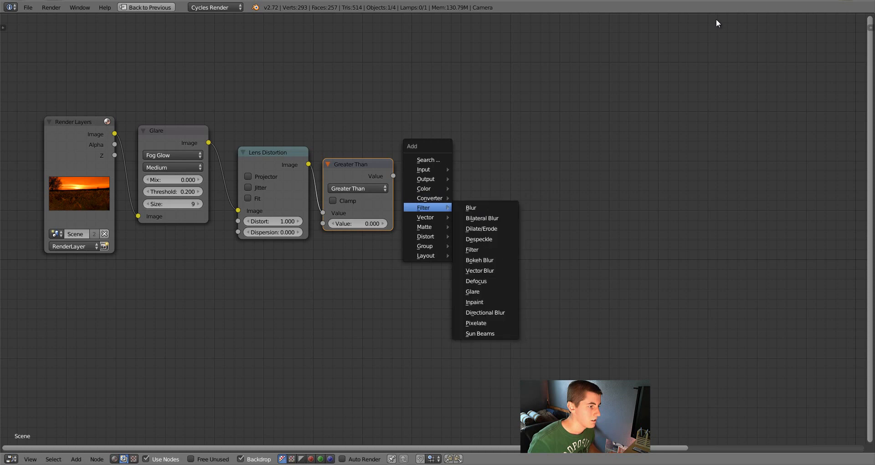
pyautogui.click(473, 207)
pyautogui.click(412, 137)
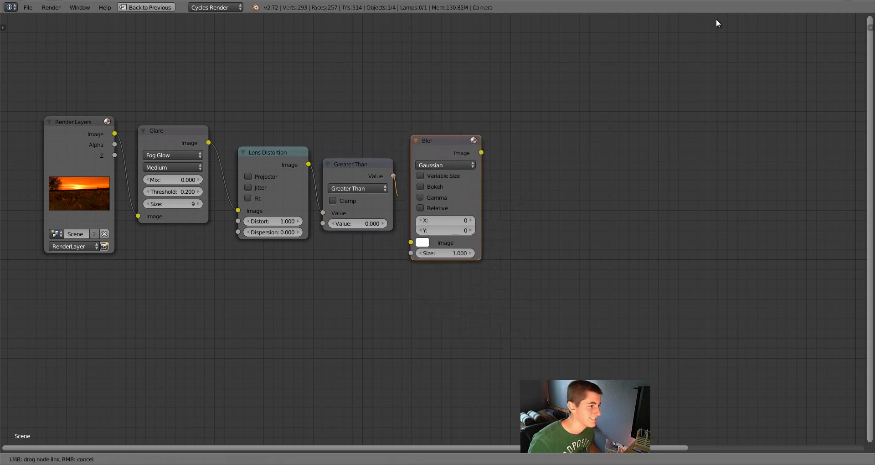
# Step: Connect the Greater Than value to the Blur image input and set Blur to Fast Gaussian, Relative, with X aspect correction
pyautogui.moveTo(393, 175); pyautogui.dragTo(411, 242)
pyautogui.click(445, 165)
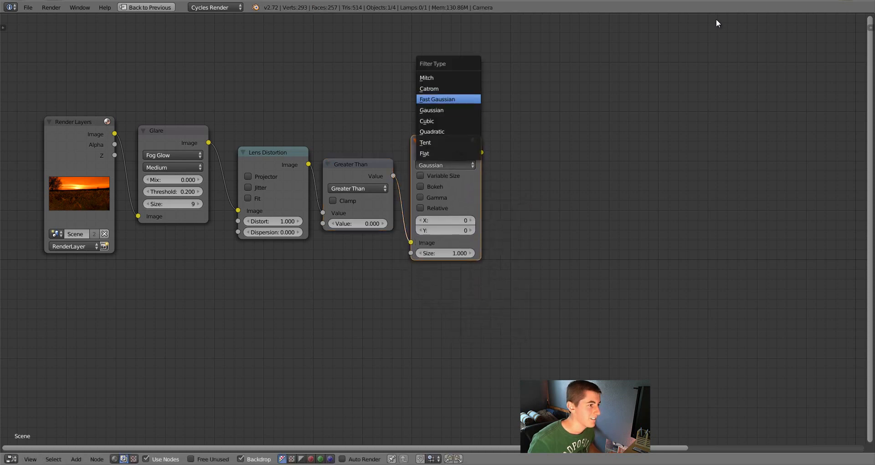
pyautogui.click(437, 99)
pyautogui.click(421, 176)
pyautogui.click(466, 198)
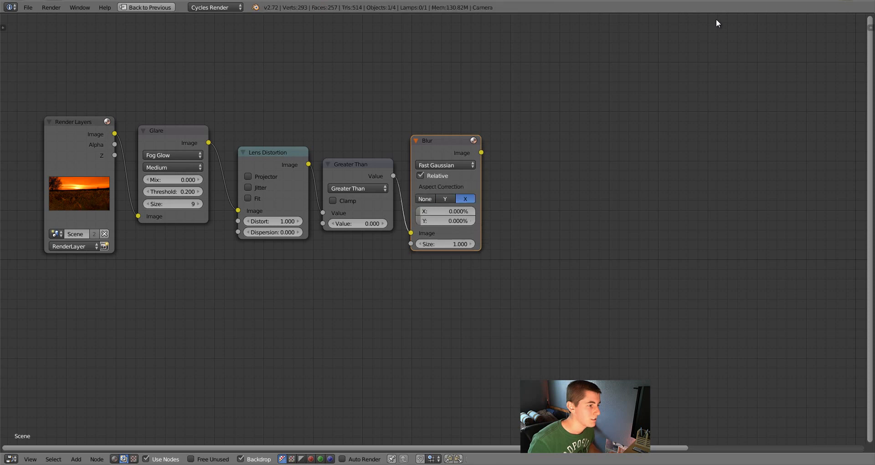
# Step: Set the Blur node's X and Y amounts to 30%
pyautogui.doubleClick(445, 211)
pyautogui.write('30')
pyautogui.press('Return')
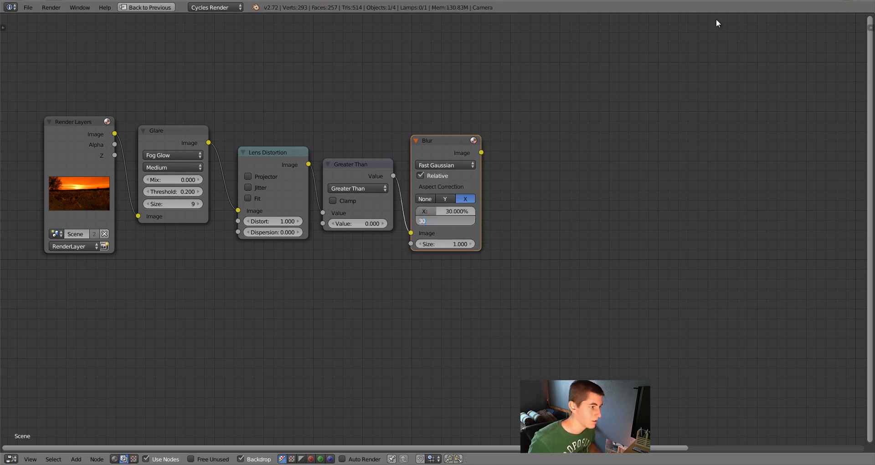
# Step: Add a Mix node after Blur, with the Glare image in its first image input and the Blur image in its second
pyautogui.hotkey('shift', 'a')
pyautogui.moveTo(431, 189)
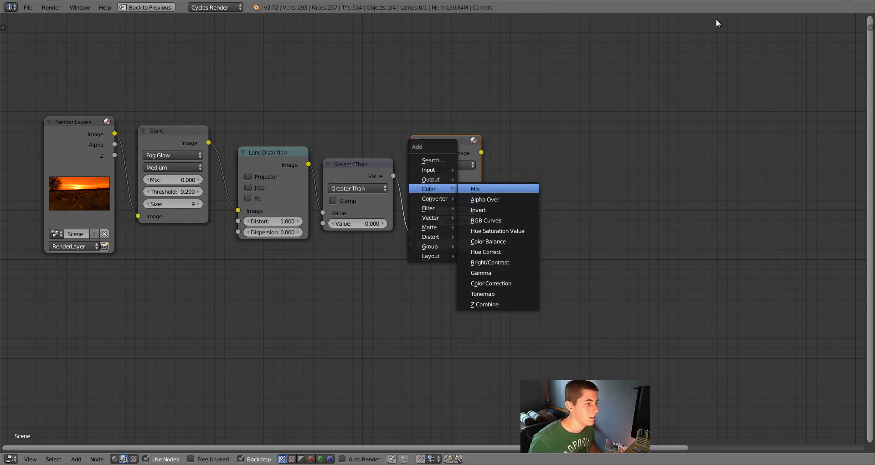
pyautogui.click(475, 189)
pyautogui.click(496, 150)
pyautogui.moveTo(507, 155); pyautogui.dragTo(209, 142)
# Step: Set the Mix node to Multiply with a factor of 0.7 and connect its image to the Viewer
pyautogui.click(545, 178)
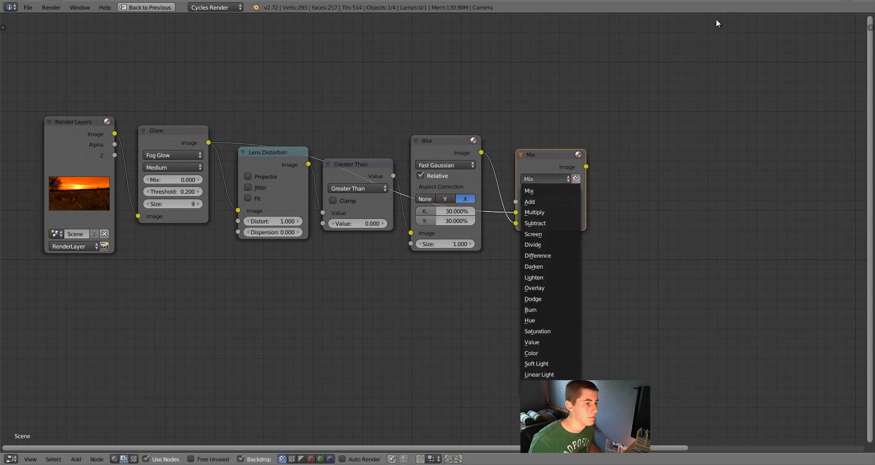
pyautogui.click(545, 213)
pyautogui.click(550, 202)
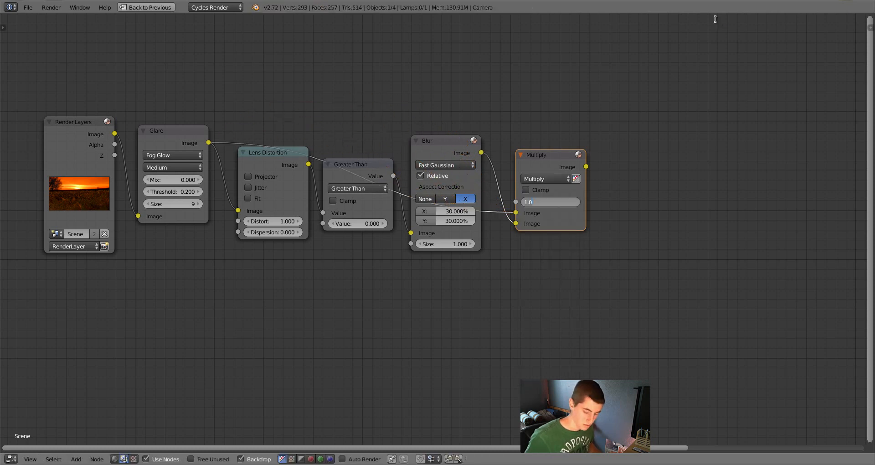
pyautogui.write('.7')
pyautogui.press('Return')
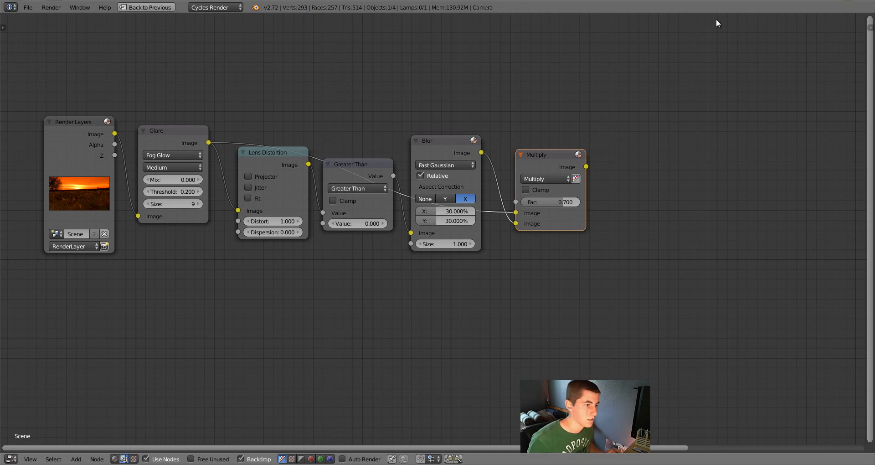
pyautogui.keyDown('ctrl'); pyautogui.keyDown('shift'); pyautogui.click(550, 155); pyautogui.keyUp('shift'); pyautogui.keyUp('ctrl')
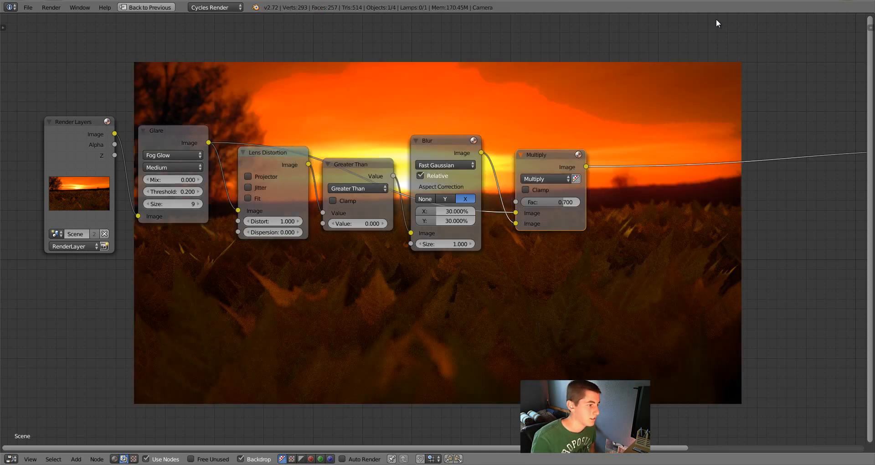
# Step: Add an RGB Curves node on the link between Multiply and the Viewer
pyautogui.moveTo(550, 155)
pyautogui.mouseDown(button='middle')
pyautogui.moveTo(393, 32)
pyautogui.moveTo(384, 143)
pyautogui.mouseUp(button='middle')
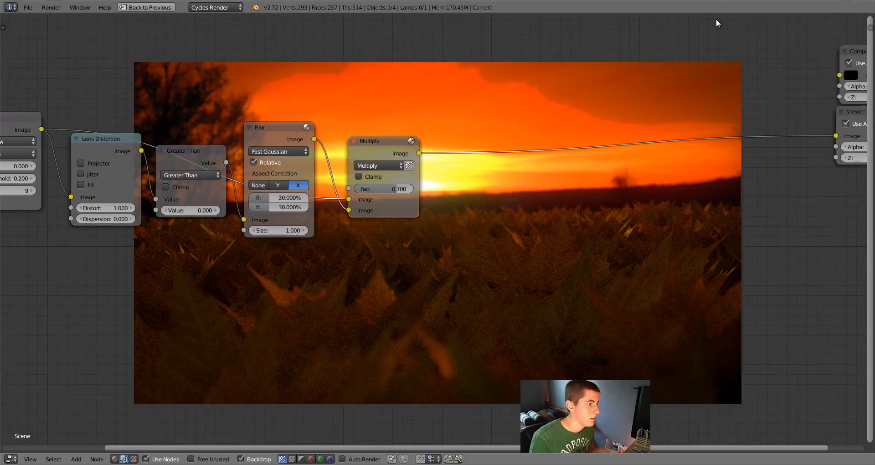
pyautogui.hotkey('shift', 'a')
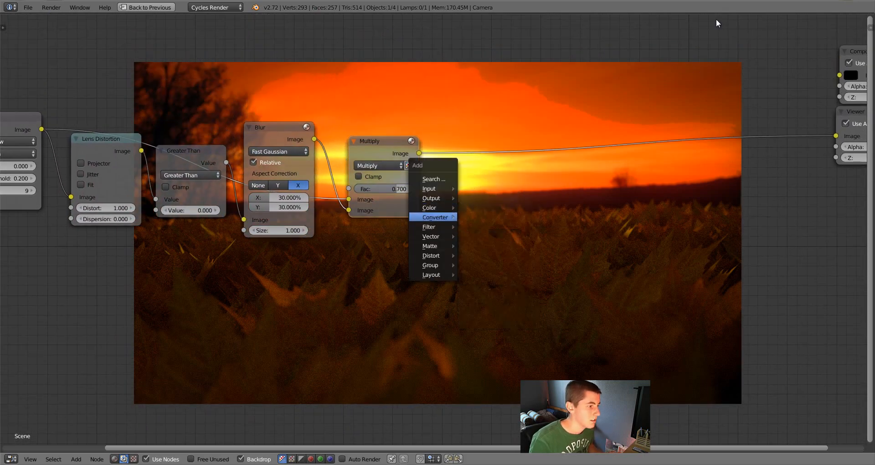
pyautogui.moveTo(431, 208)
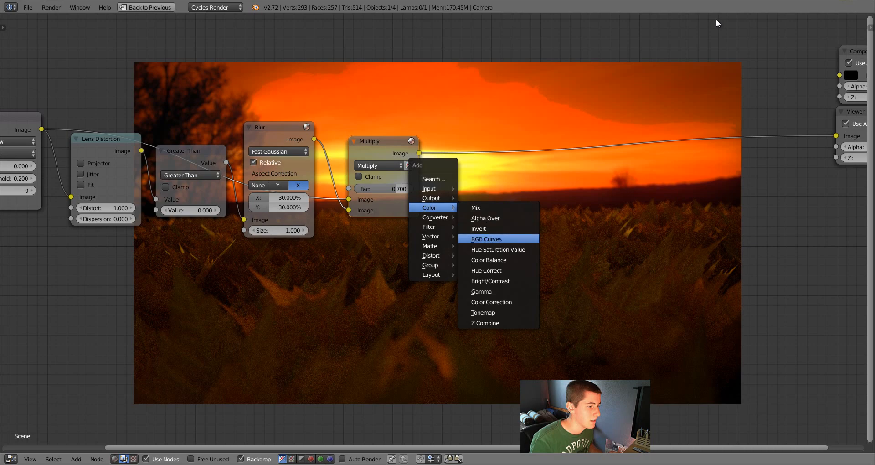
pyautogui.click(489, 239)
pyautogui.click(447, 104)
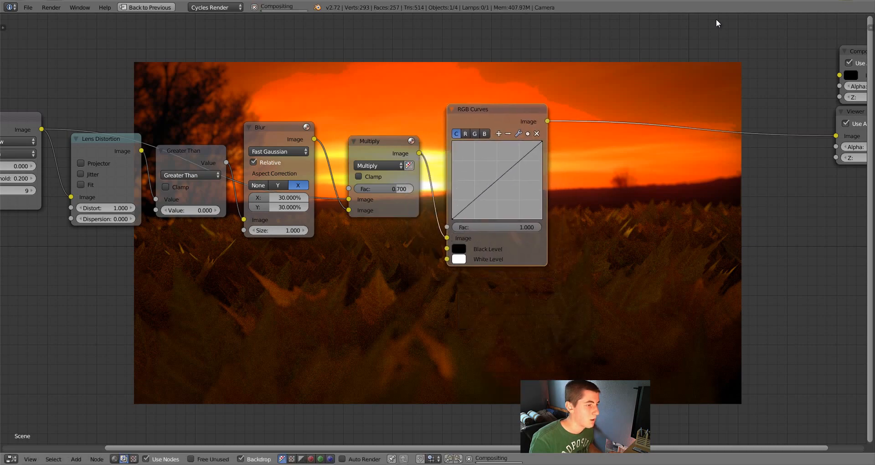
# Step: Brighten the image by raising the middle of the combined RGB curve to about X 0.47, Y 0.54
pyautogui.moveTo(859, 47); pyautogui.dragTo(718, 23, button='middle')
pyautogui.scroll(4, 718, 24)
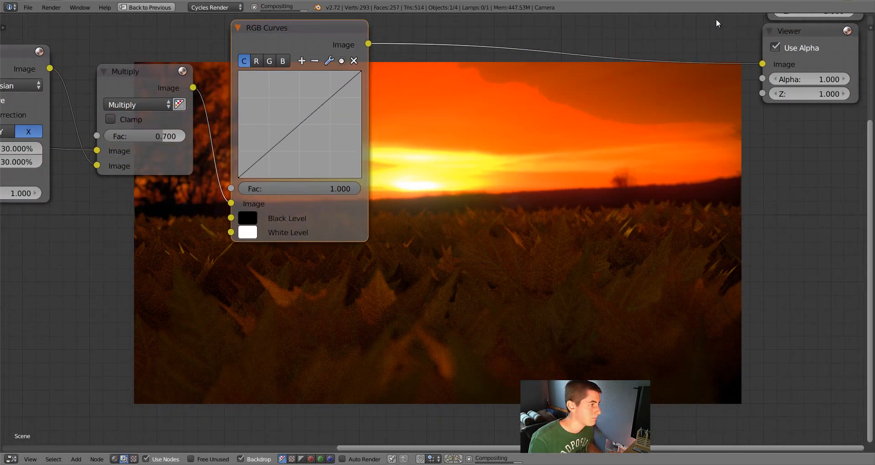
pyautogui.moveTo(299, 125); pyautogui.dragTo(296, 120)
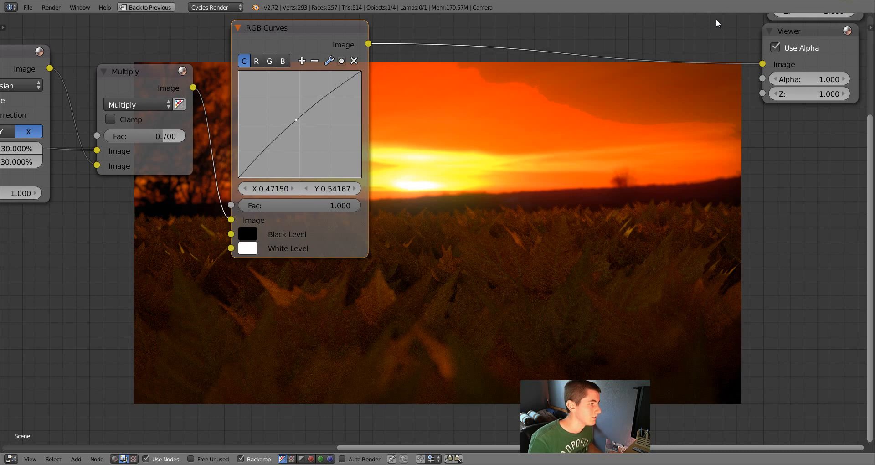
pyautogui.moveTo(846, 112); pyautogui.dragTo(718, 24, button='middle')
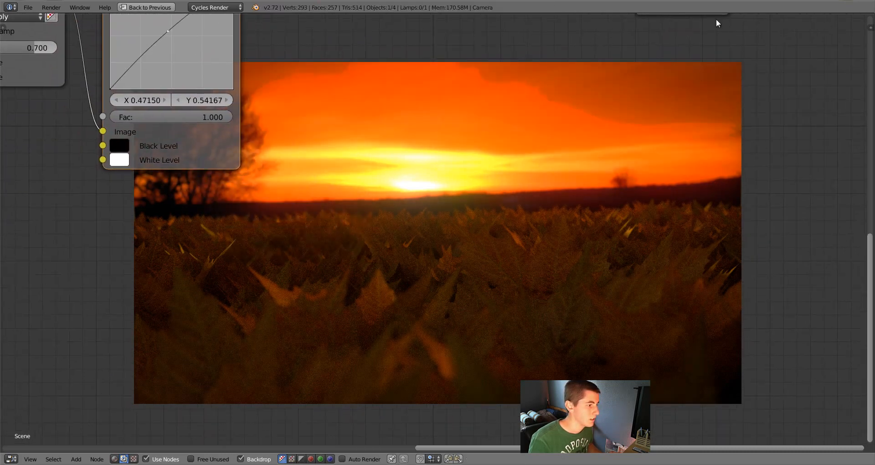
# Step: Connect the RGB Curves image to the Composite node's image input as well
pyautogui.press('Home')
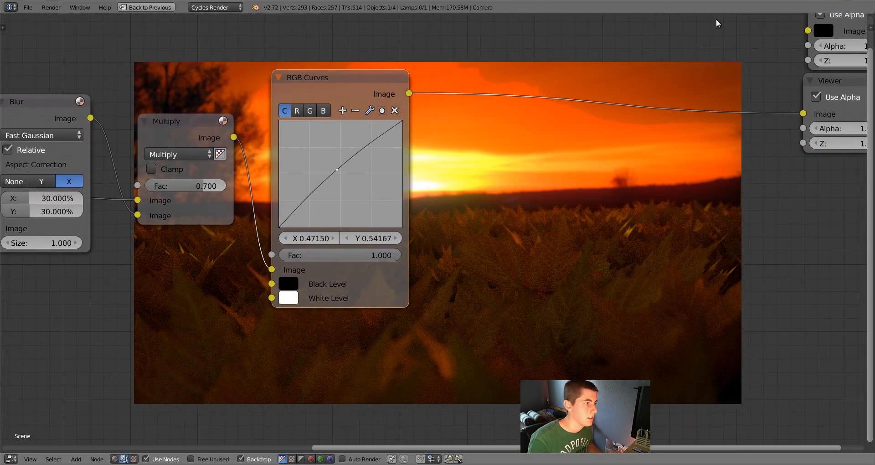
pyautogui.moveTo(409, 93); pyautogui.dragTo(808, 31)
pyautogui.press('a')
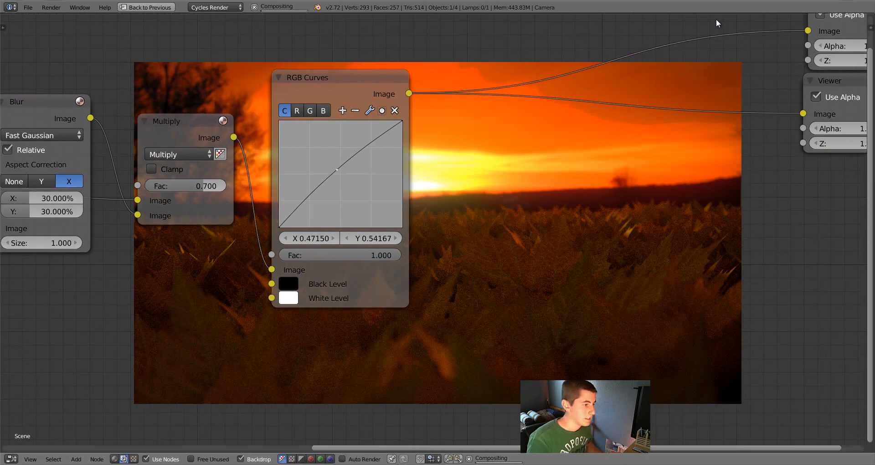
# Step: Restore the full layout, show the Viewer Node image in the image editor and maximize that editor to examine the composite
pyautogui.scroll(-1, 717, 23)
pyautogui.hotkey('ctrl', 'Up')
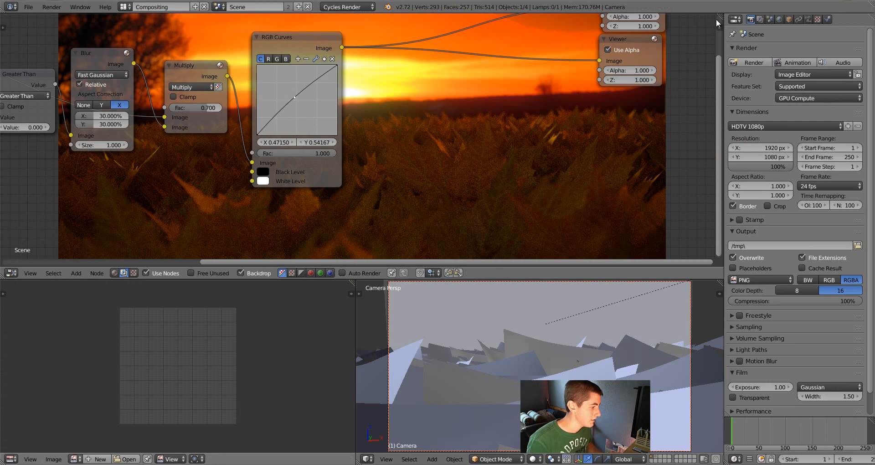
pyautogui.click(76, 459)
pyautogui.click(97, 406)
pyautogui.hotkey('ctrl', 'Up')
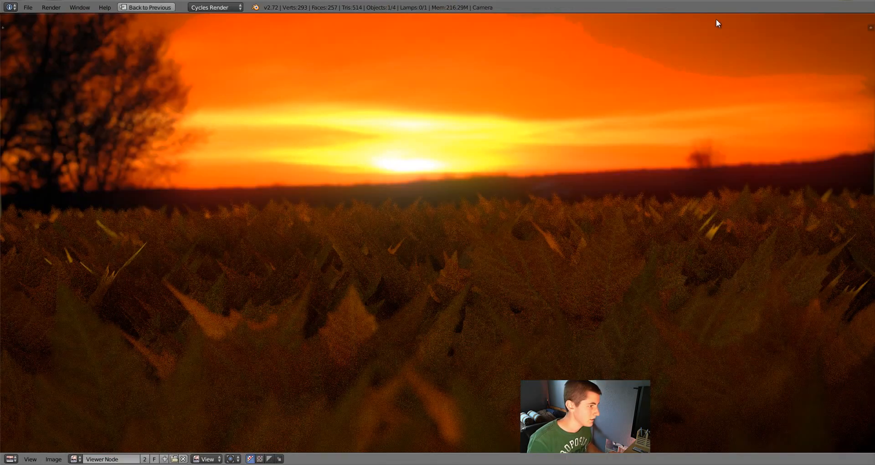
pyautogui.scroll(-1, 717, 23)
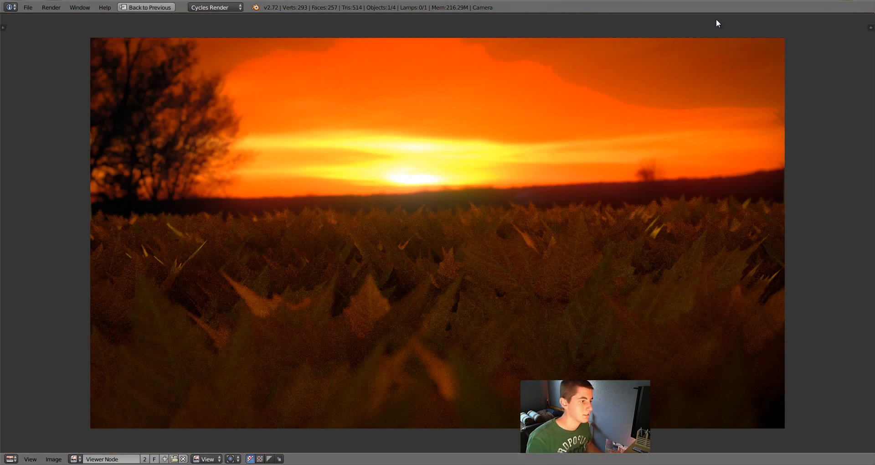